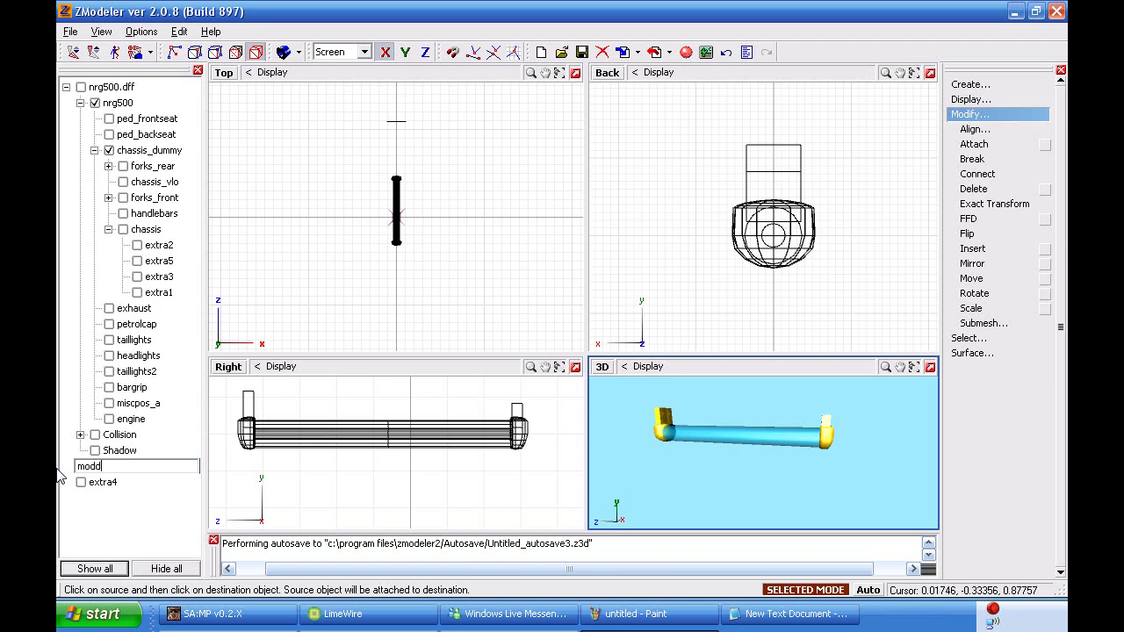
# Name the pipe object mod and show extra4 to check how the pipe sits beneath it.
pyautogui.press('Return')
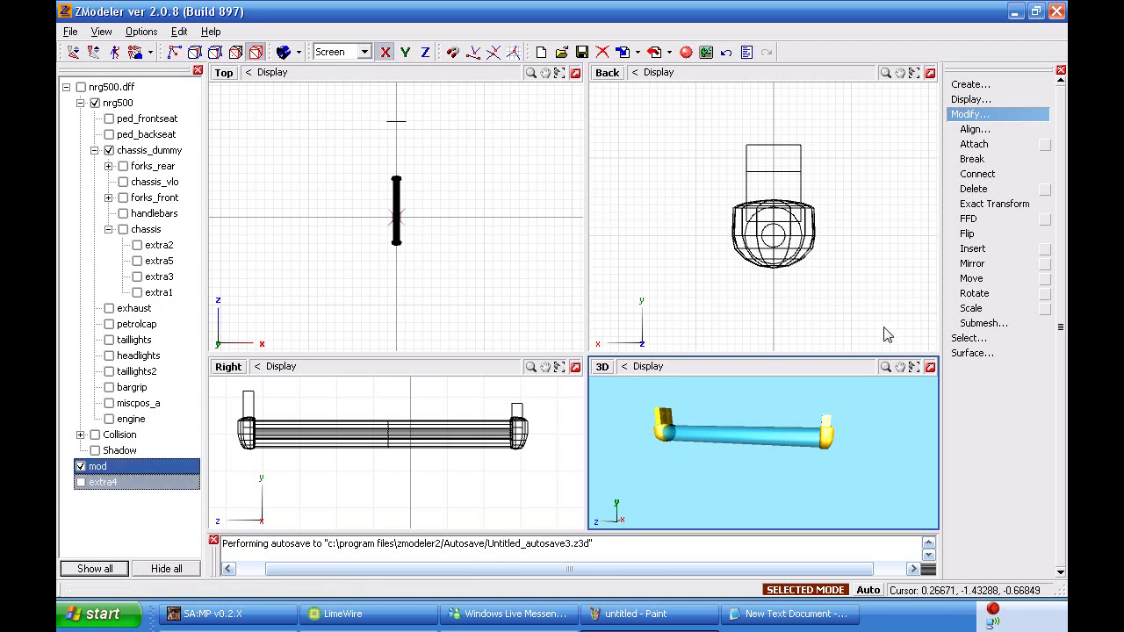
pyautogui.click(969, 114)
pyautogui.click(94, 483)
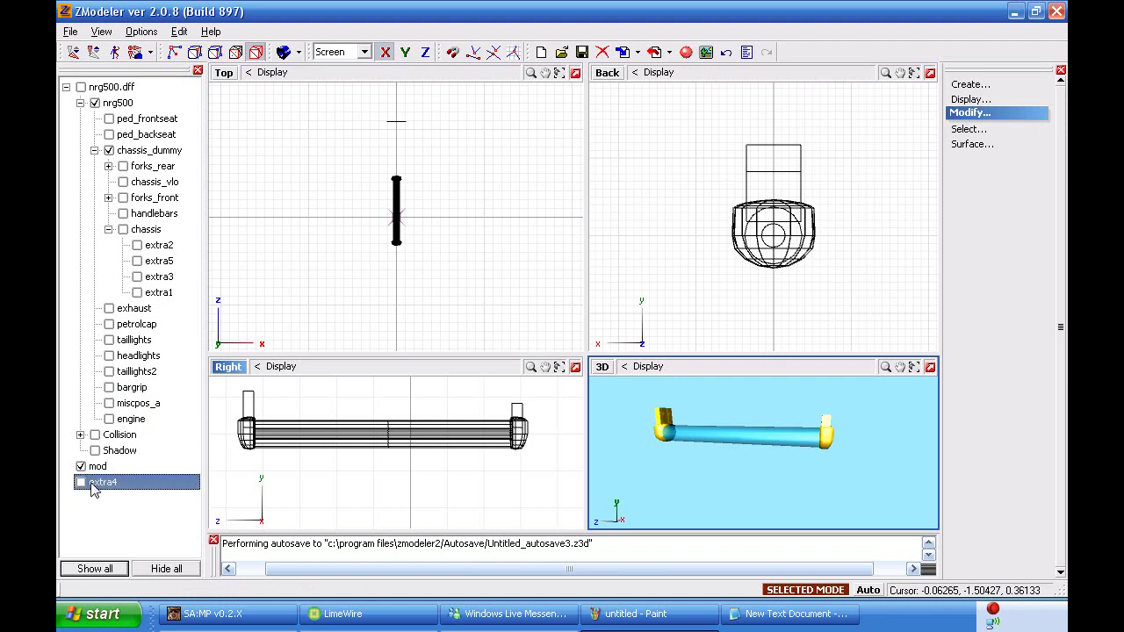
pyautogui.click(81, 483)
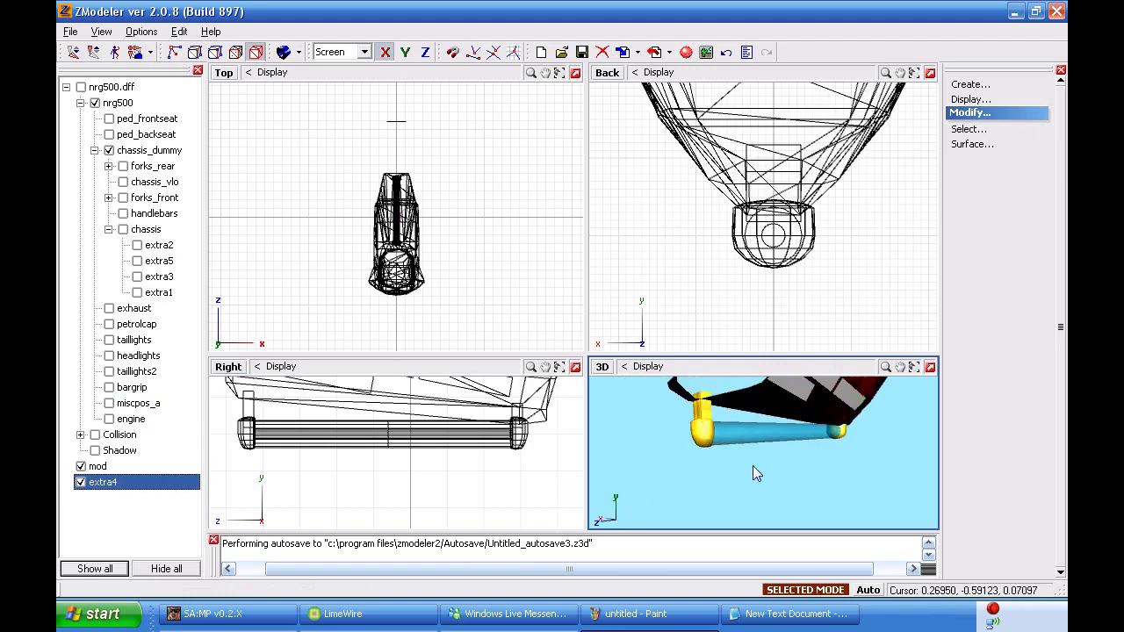
pyautogui.moveTo(750, 466)
pyautogui.mouseDown(button='middle')
pyautogui.moveTo(763, 465)
pyautogui.moveTo(714, 464)
pyautogui.moveTo(746, 467)
pyautogui.moveTo(739, 450)
pyautogui.moveTo(718, 452)
pyautogui.moveTo(746, 462)
pyautogui.moveTo(731, 464)
pyautogui.moveTo(771, 457)
pyautogui.moveTo(748, 458)
pyautogui.mouseUp(button='middle')
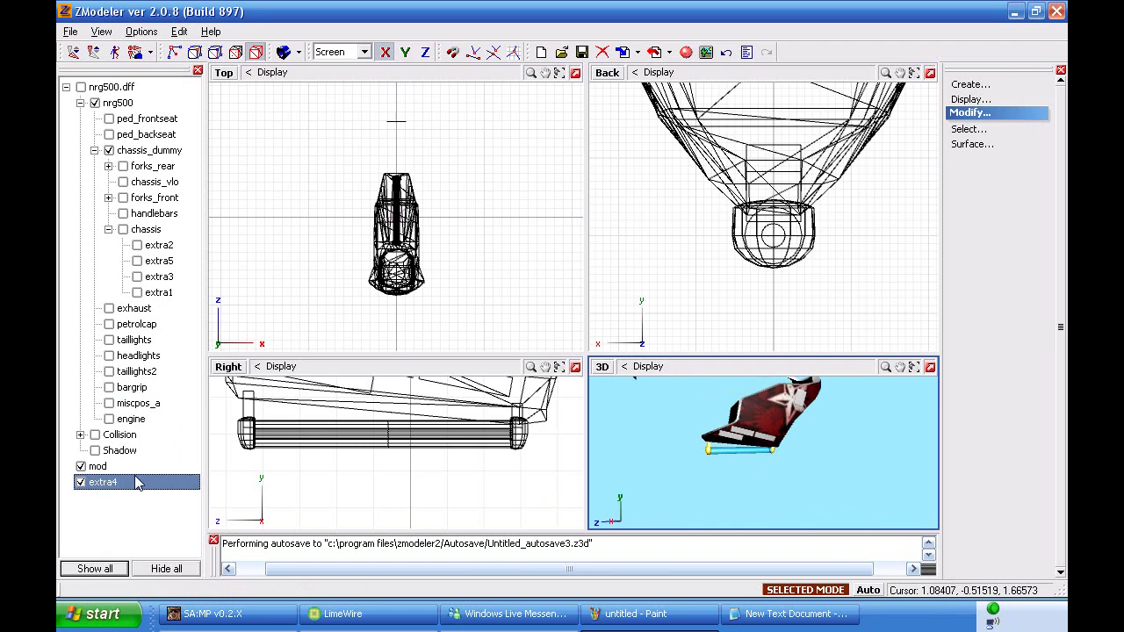
# Make extra4 a child of the chassis node, hide it, and show chassis and extra5 to check the pipe's fit.
pyautogui.moveTo(105, 488)
pyautogui.mouseDown()
pyautogui.moveTo(180, 255)
pyautogui.moveTo(180, 275)
pyautogui.mouseUp()
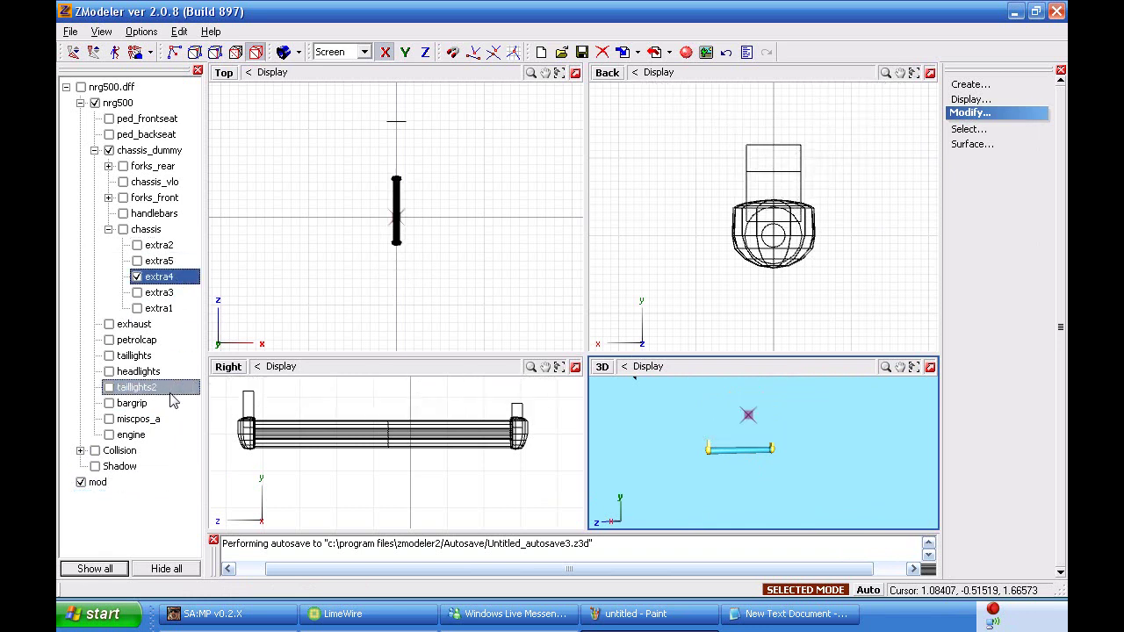
pyautogui.click(138, 276)
pyautogui.click(137, 261)
pyautogui.click(123, 230)
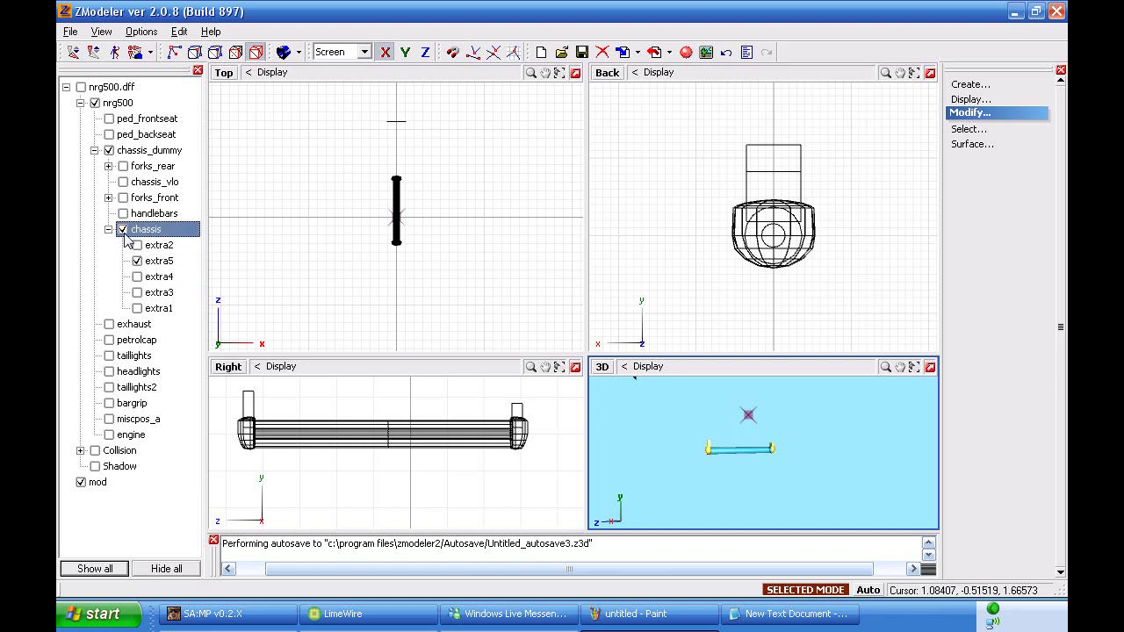
pyautogui.click(81, 87)
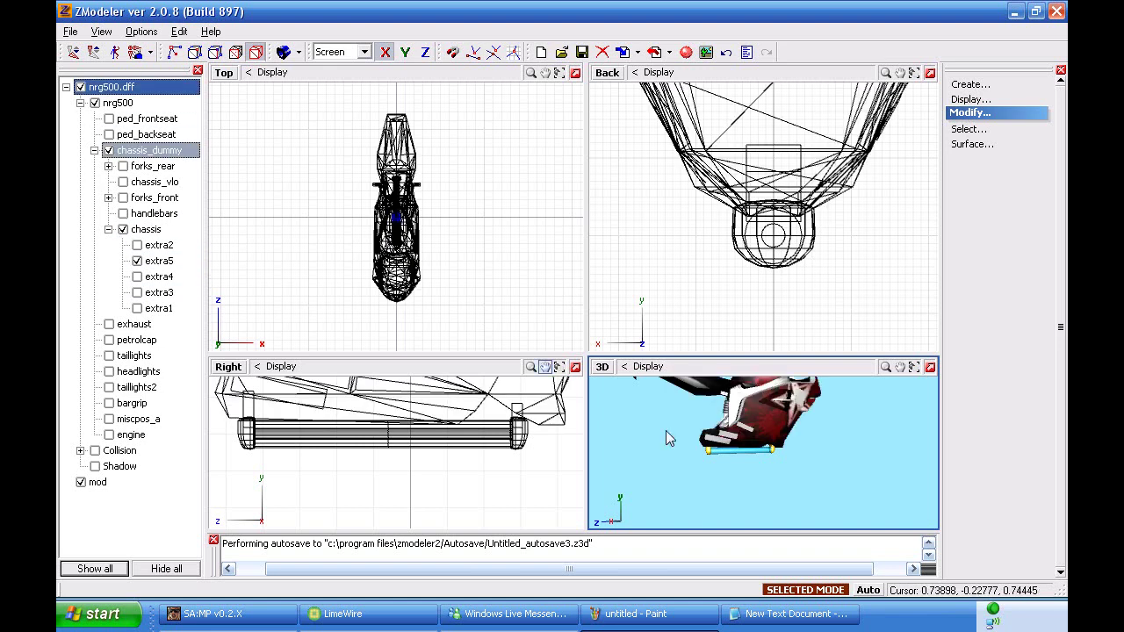
pyautogui.moveTo(765, 465); pyautogui.dragTo(720, 470, button='middle')
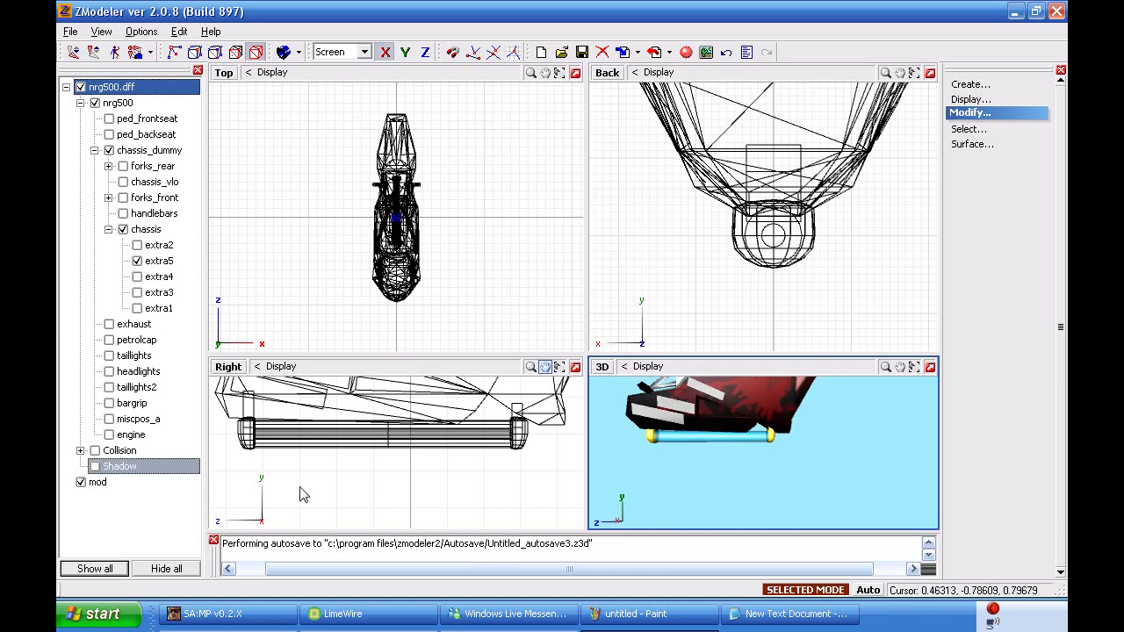
pyautogui.moveTo(626, 464); pyautogui.dragTo(688, 458, button='middle')
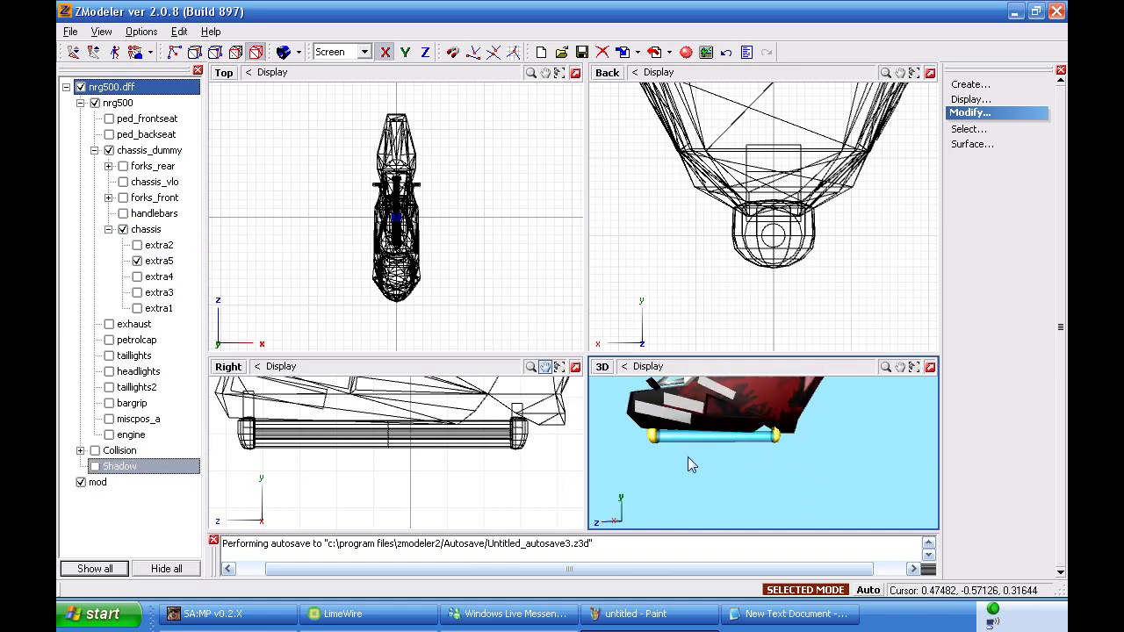
# Switch to vertex editing and clear the polygon selection on the mod pipe.
pyautogui.click(283, 440)
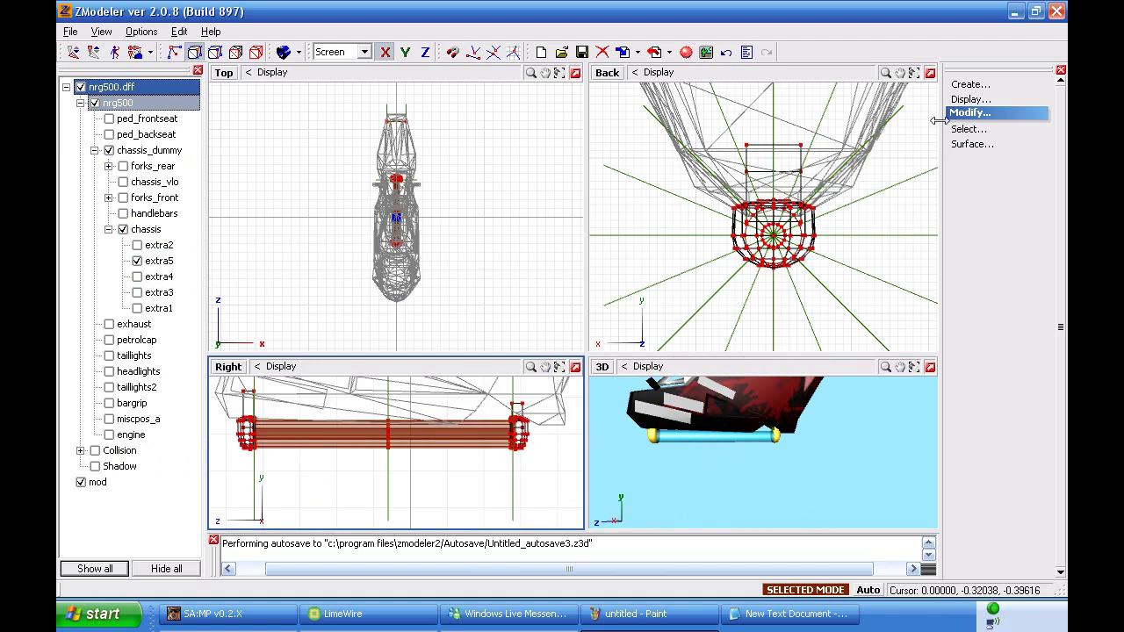
pyautogui.click(969, 129)
pyautogui.click(979, 249)
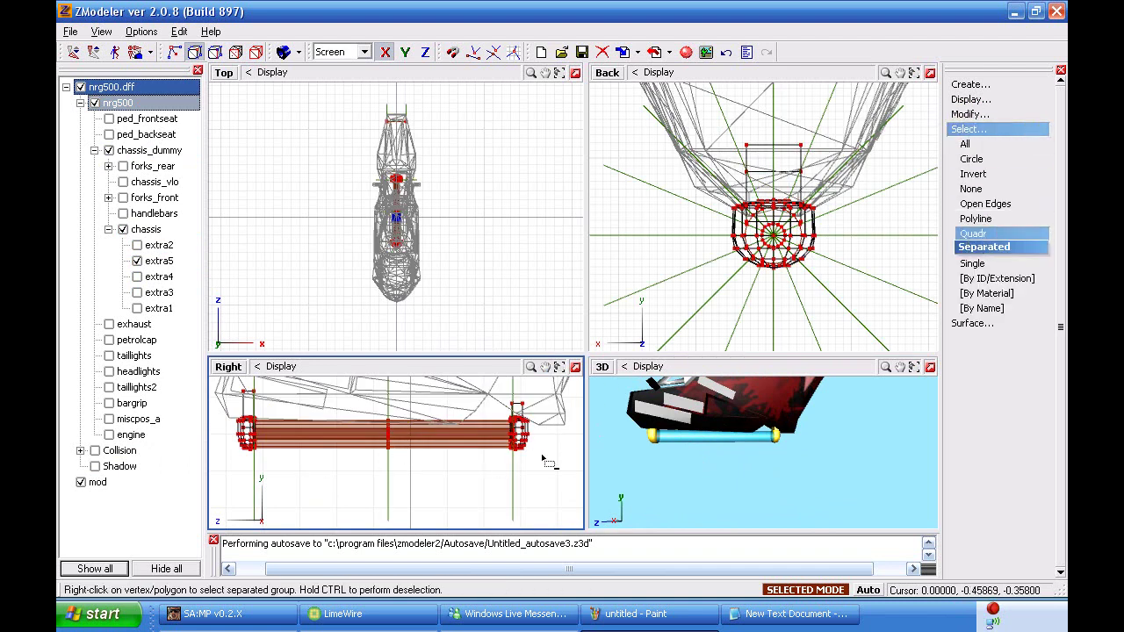
pyautogui.keyDown('ctrl'); pyautogui.moveTo(216, 371); pyautogui.dragTo(216, 371); pyautogui.keyUp('ctrl')
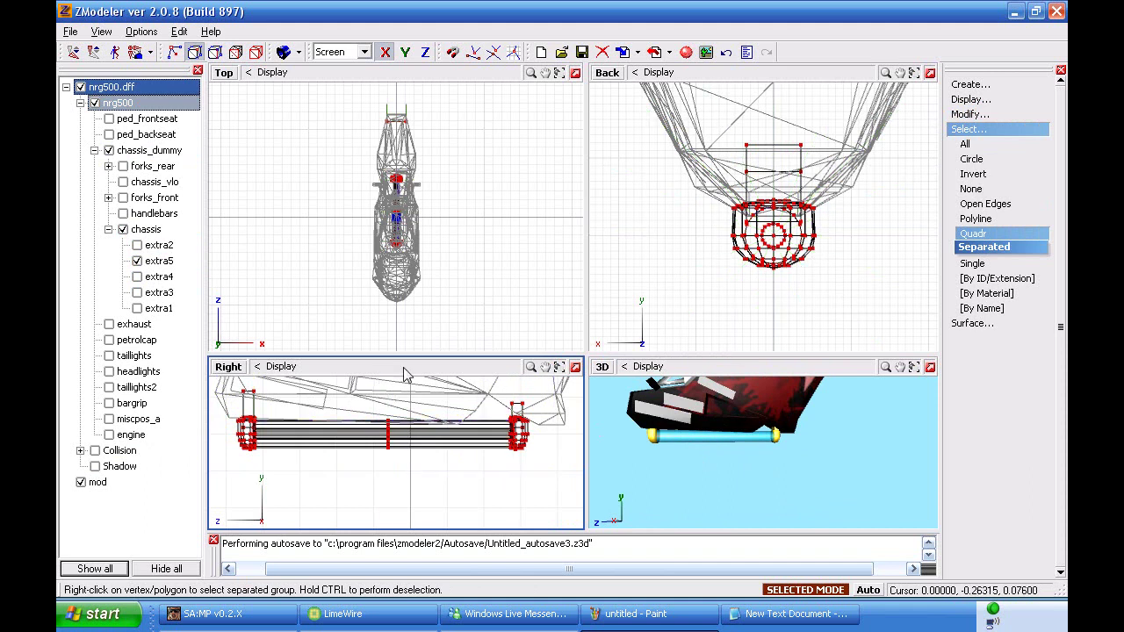
# Select the vertices of the pipe's taller-bracket end cap and middle ring, leaving the other end cap unselected.
pyautogui.moveTo(295, 477); pyautogui.dragTo(290, 466)
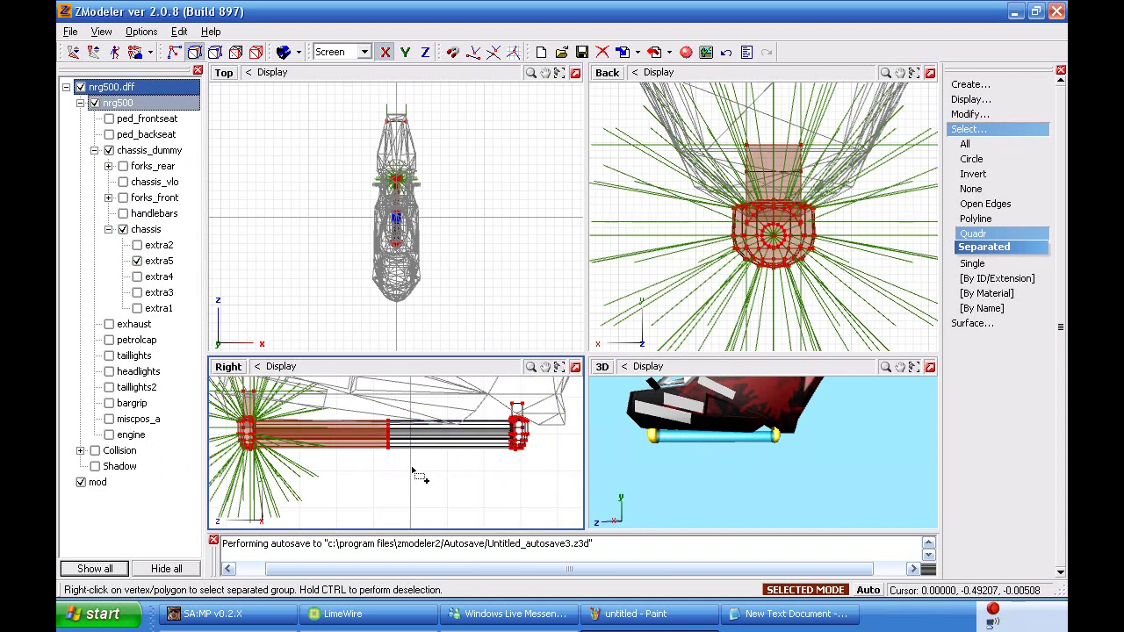
pyautogui.scroll(-2, 411, 472)
pyautogui.keyDown('ctrl'); pyautogui.moveTo(194, 389); pyautogui.dragTo(194, 389); pyautogui.keyUp('ctrl')
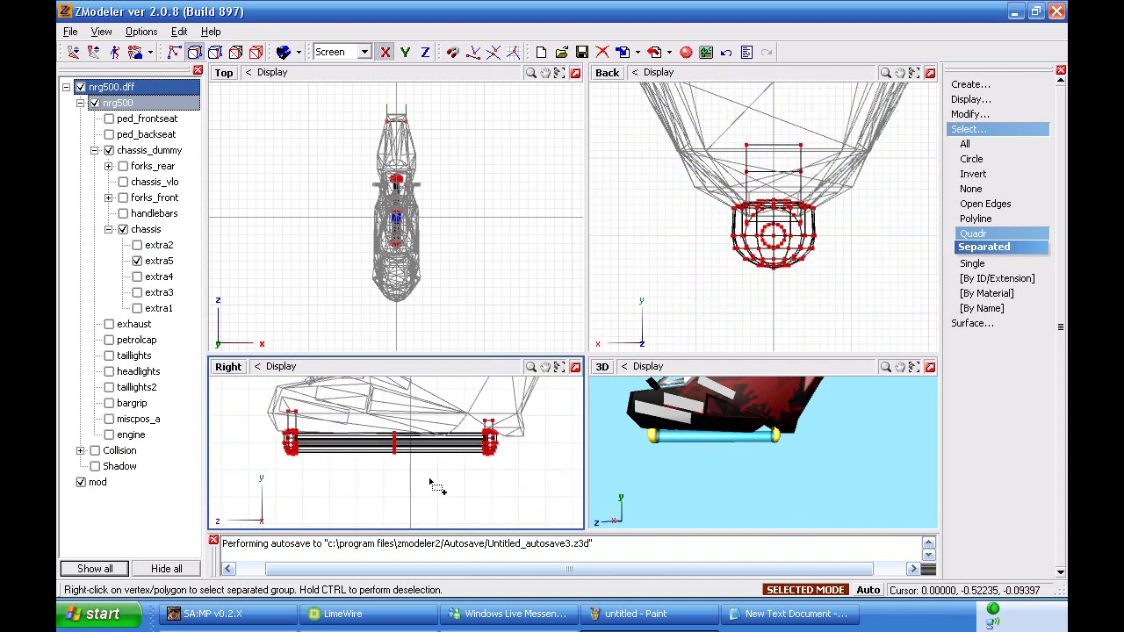
pyautogui.click(373, 160)
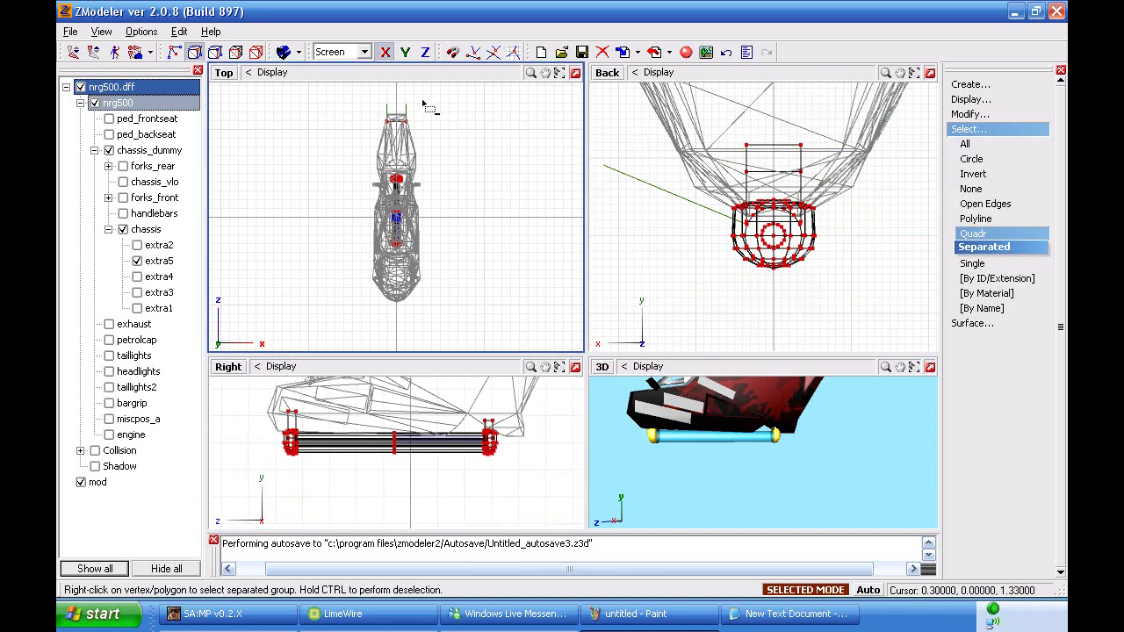
pyautogui.moveTo(344, 207); pyautogui.dragTo(344, 207)
pyautogui.click(434, 478)
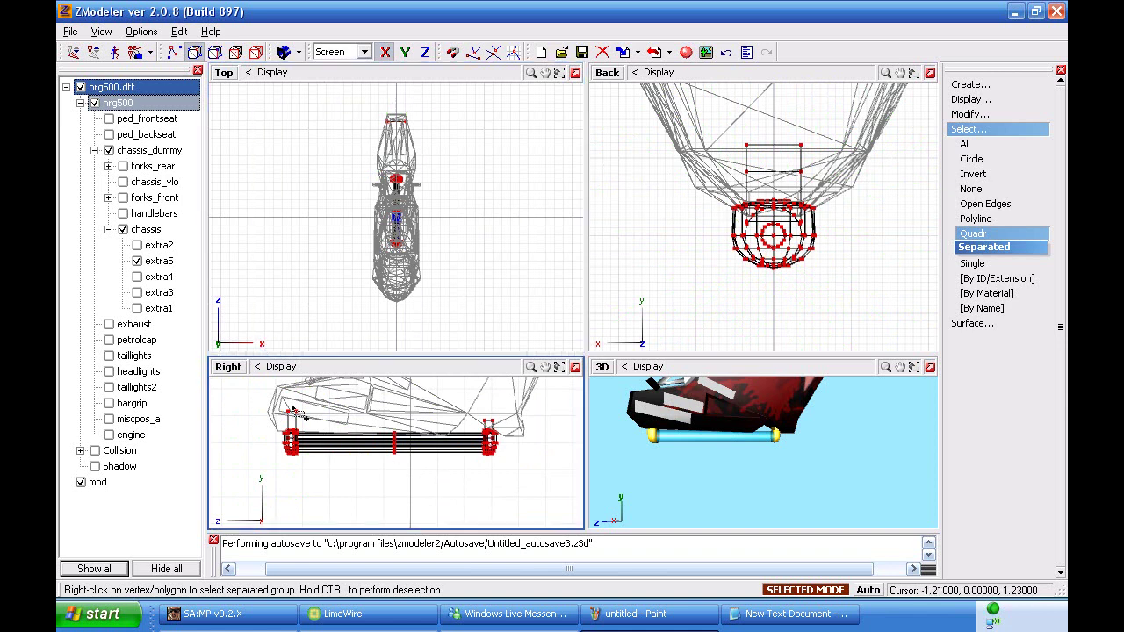
pyautogui.moveTo(453, 477); pyautogui.dragTo(253, 390)
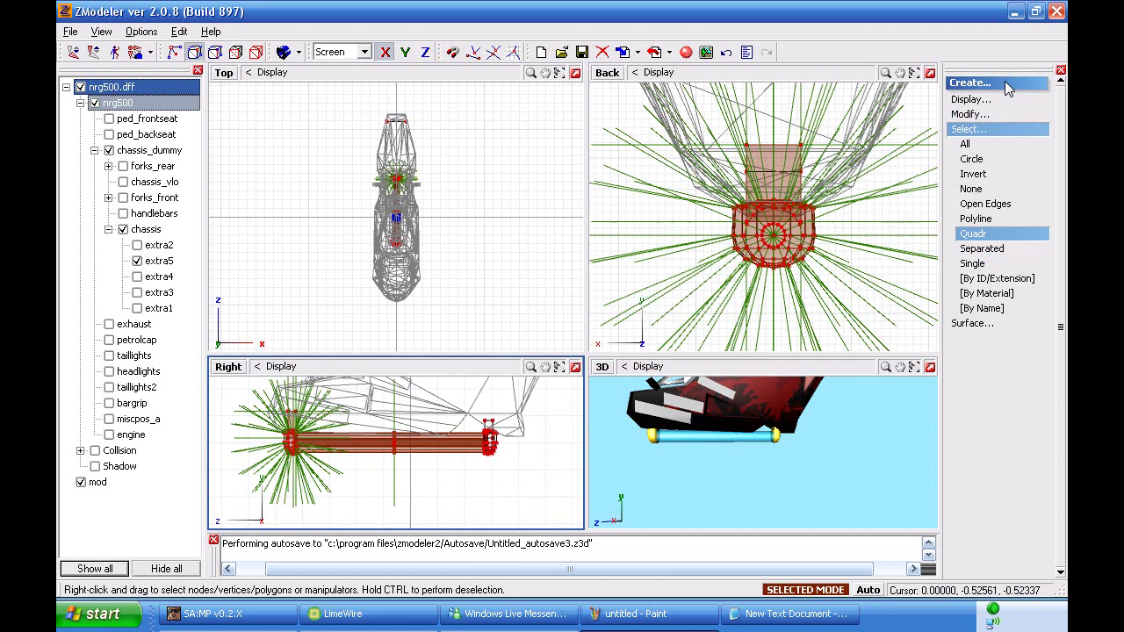
# Move the selected end of the pipe slightly outward along its length to extend it under the fairing.
pyautogui.click(969, 114)
pyautogui.click(971, 278)
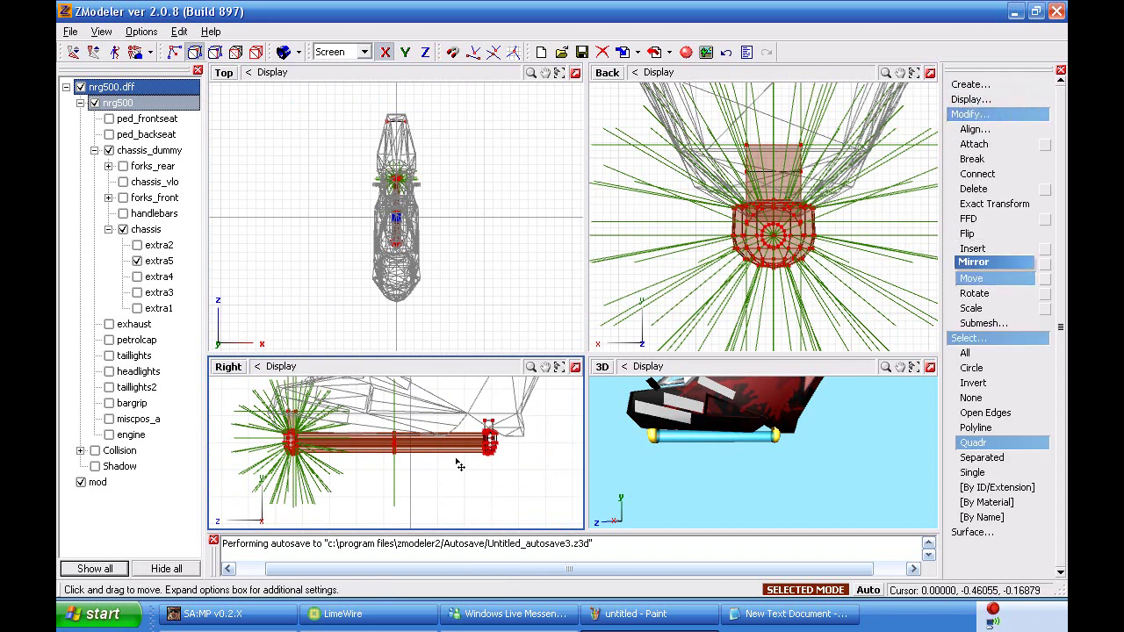
pyautogui.moveTo(430, 473); pyautogui.dragTo(425, 476)
pyautogui.moveTo(711, 449)
pyautogui.mouseDown(button='middle')
pyautogui.moveTo(723, 454)
pyautogui.moveTo(689, 452)
pyautogui.mouseUp(button='middle')
pyautogui.scroll(2, 655, 443)
pyautogui.click(405, 475)
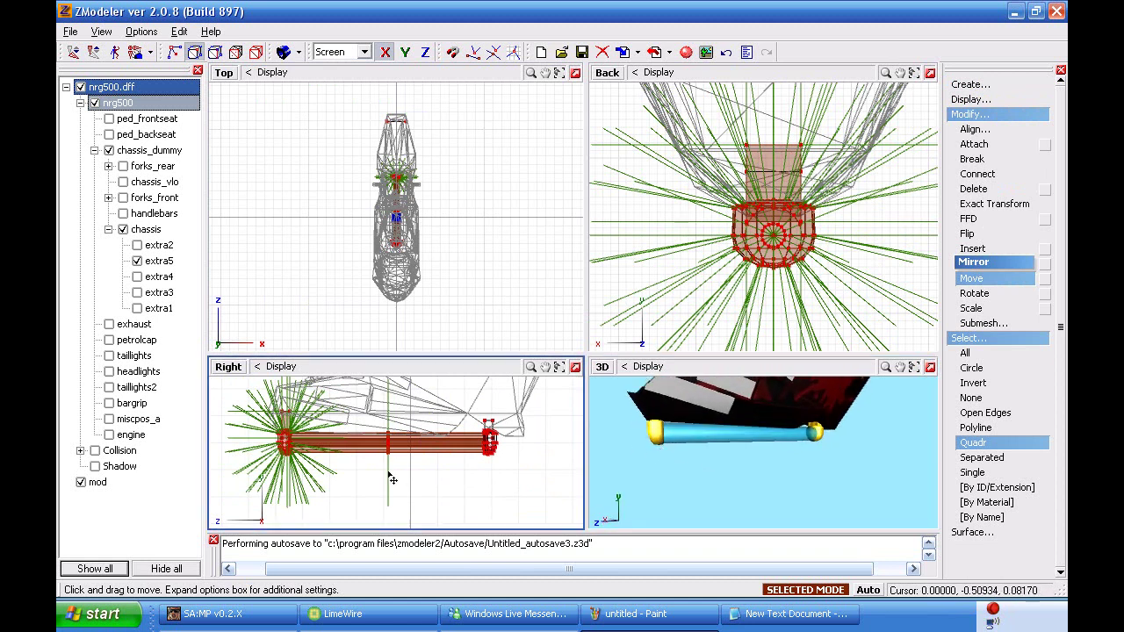
pyautogui.moveTo(393, 478); pyautogui.dragTo(391, 479)
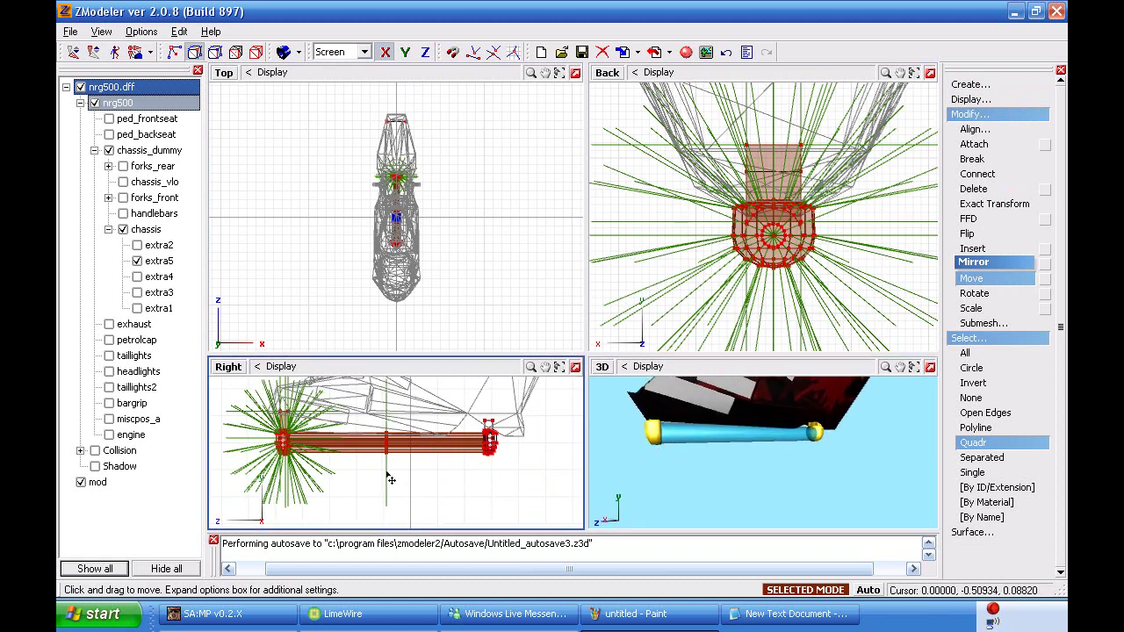
# Show extra4 in place of extra5 and check closely how the pipe's taller bracket meets it.
pyautogui.click(137, 276)
pyautogui.click(137, 261)
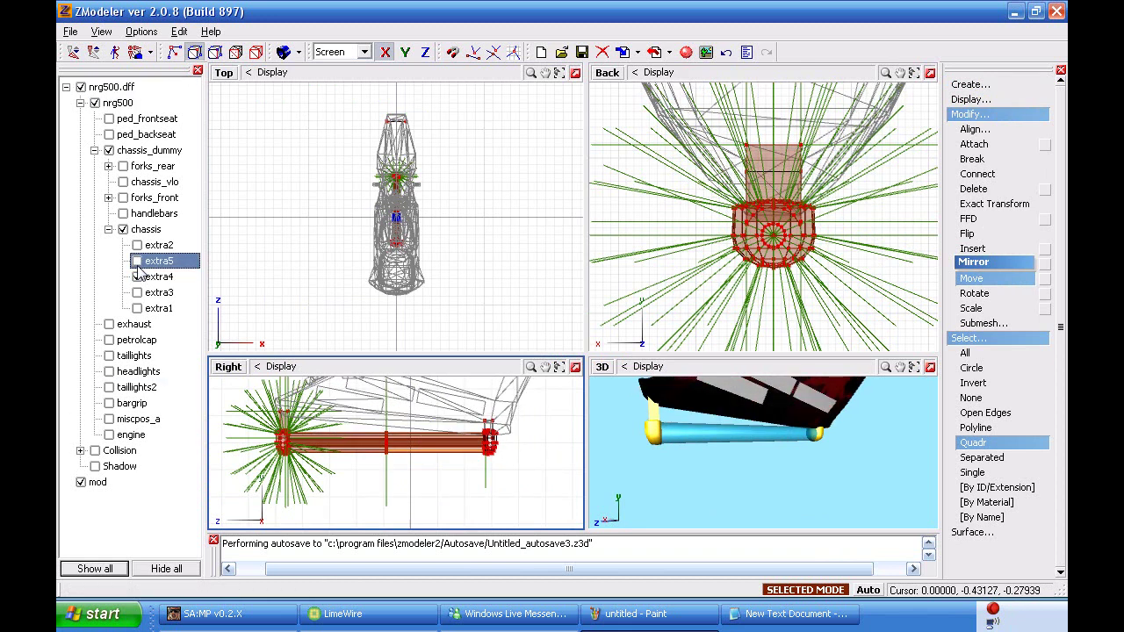
pyautogui.moveTo(770, 449)
pyautogui.mouseDown(button='middle')
pyautogui.moveTo(793, 450)
pyautogui.moveTo(765, 454)
pyautogui.mouseUp(button='middle')
pyautogui.click(233, 434)
pyautogui.scroll(6, 234, 432)
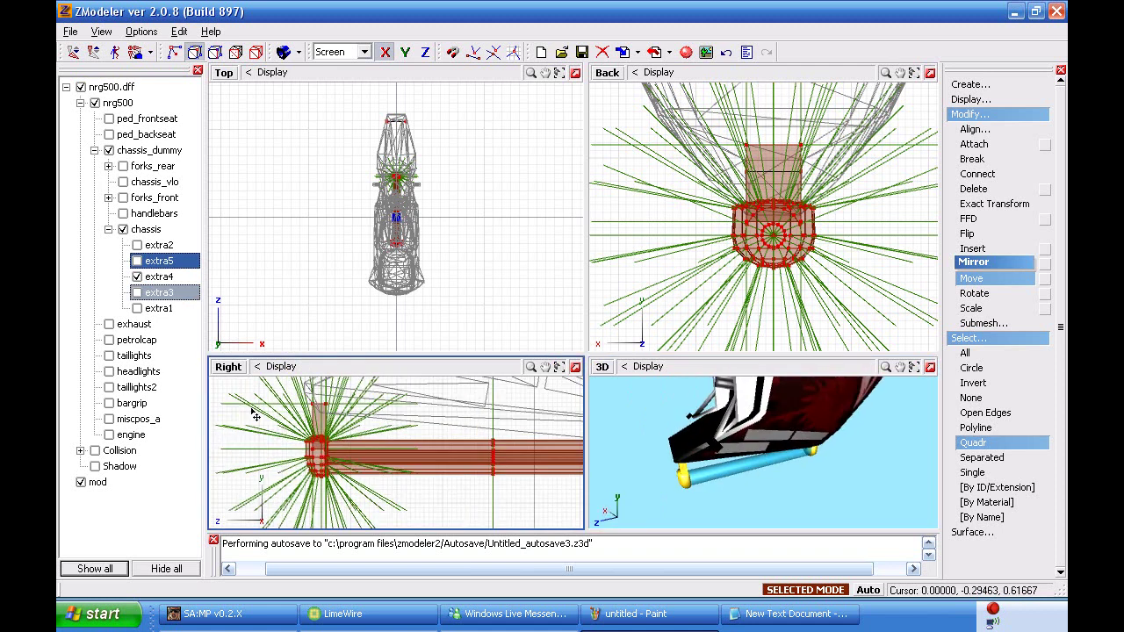
pyautogui.scroll(5, 350, 417)
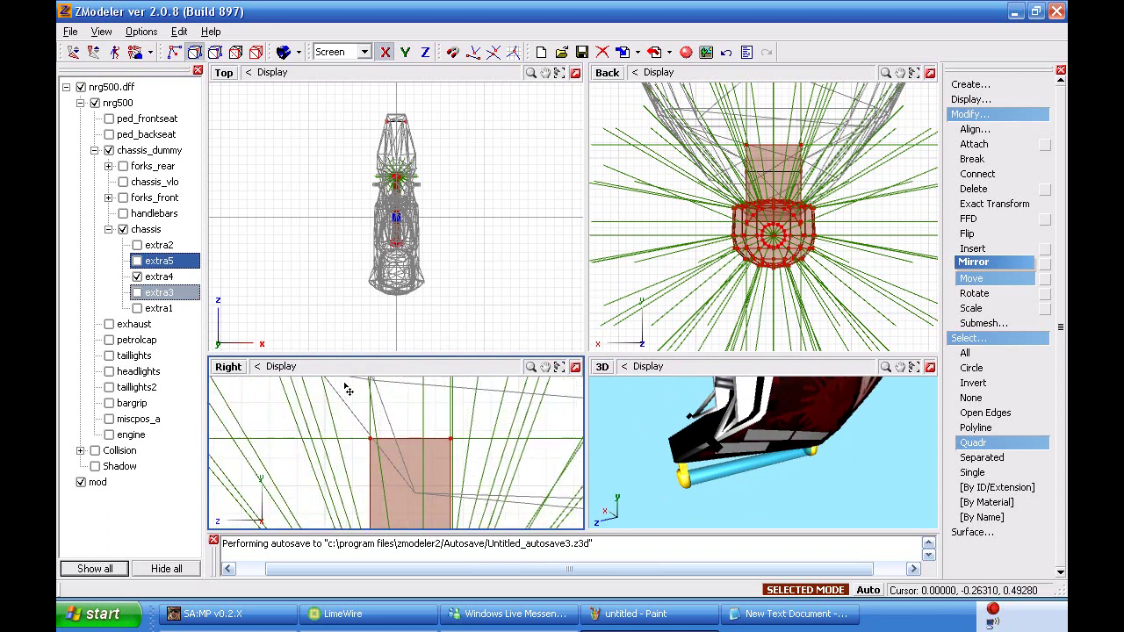
pyautogui.moveTo(422, 427); pyautogui.dragTo(423, 428)
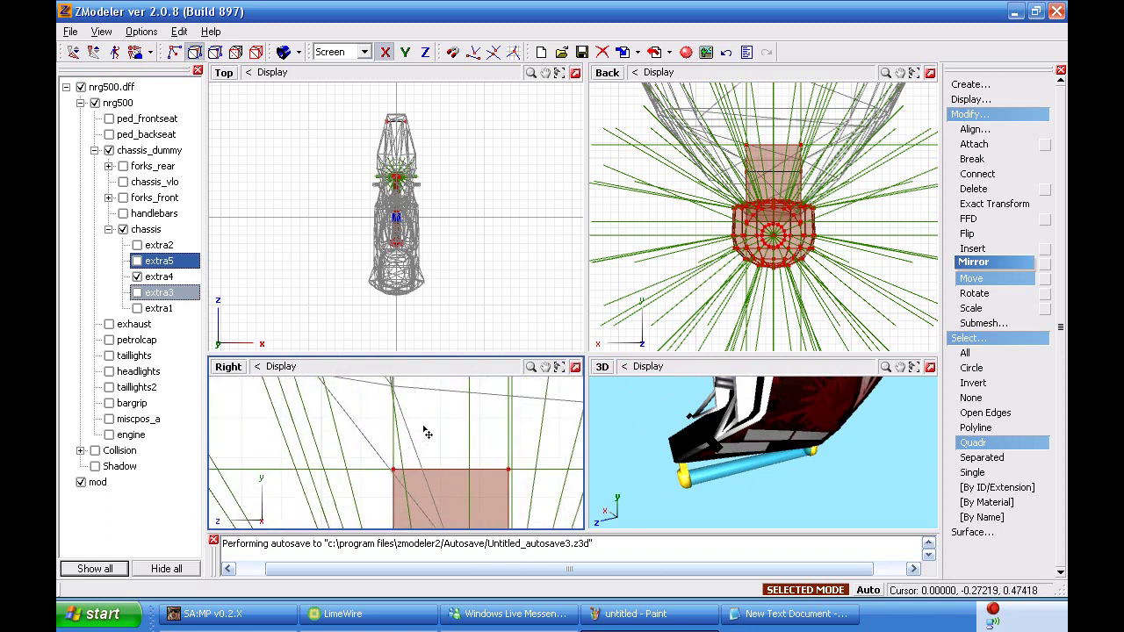
# Deselect all vertices of the pipe and inspect its fit under the extra4 fairing.
pyautogui.click(559, 366)
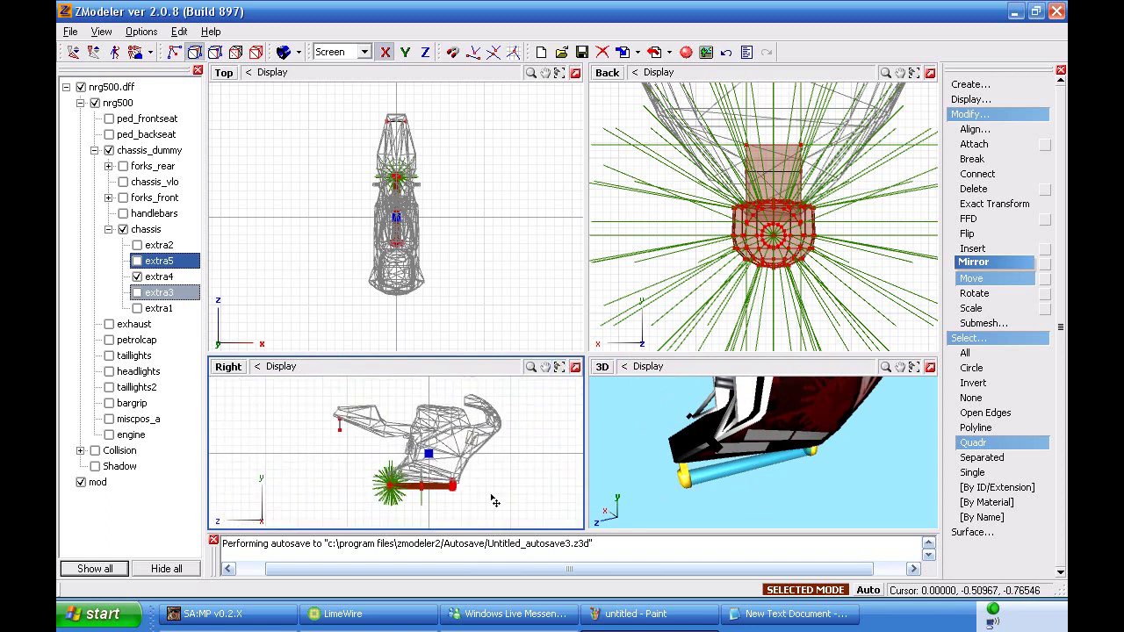
pyautogui.moveTo(340, 425); pyautogui.dragTo(339, 423)
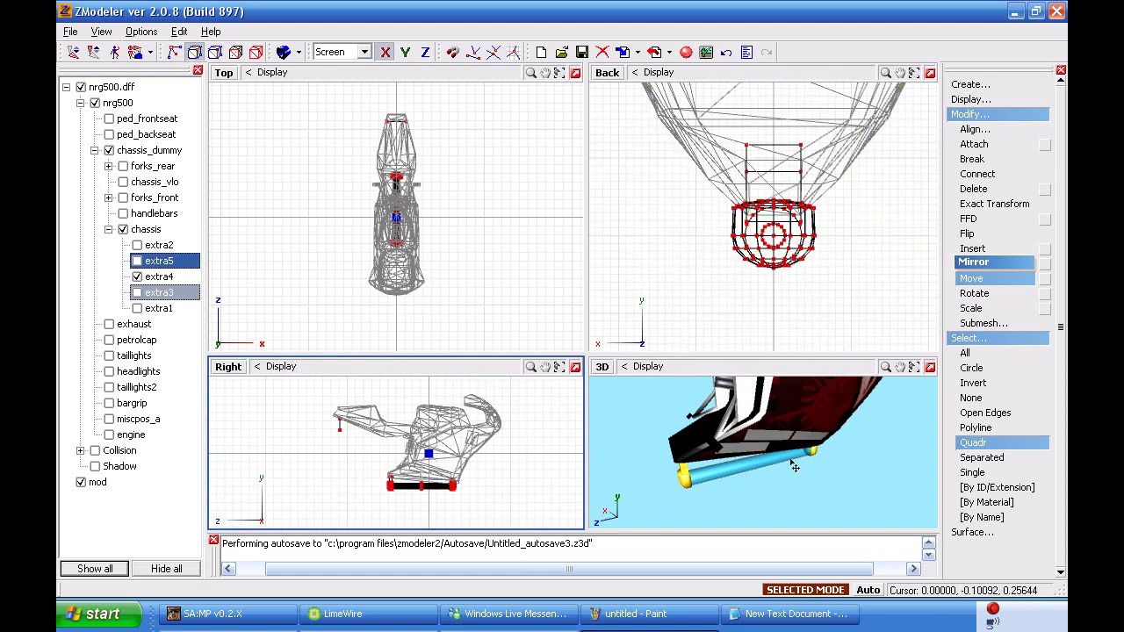
pyautogui.moveTo(794, 467); pyautogui.dragTo(785, 457, button='middle')
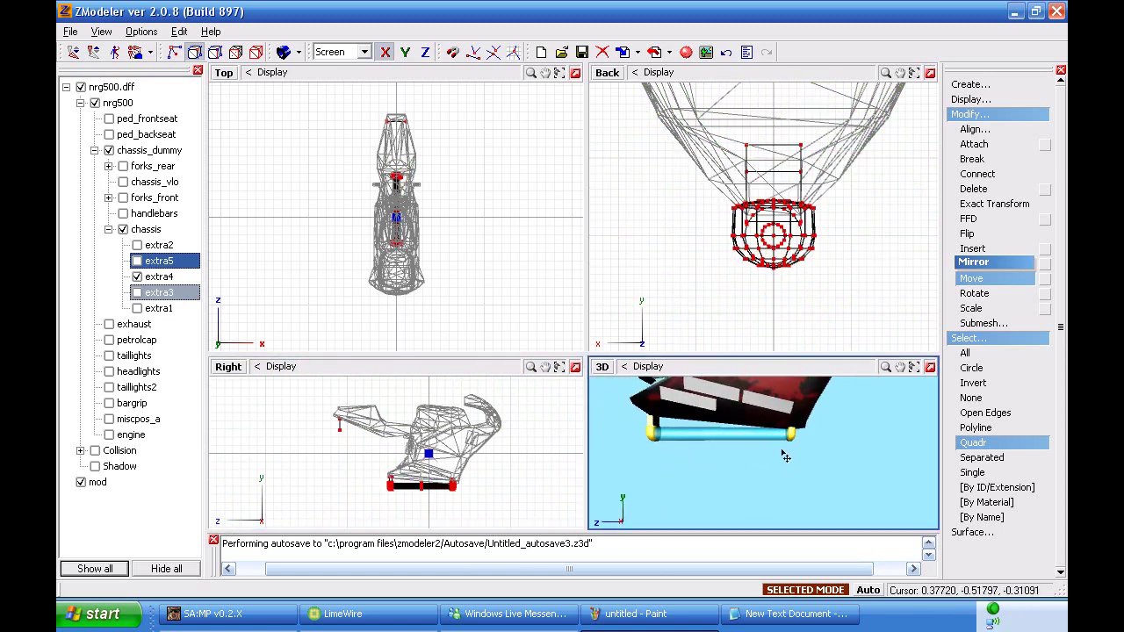
pyautogui.click(427, 472)
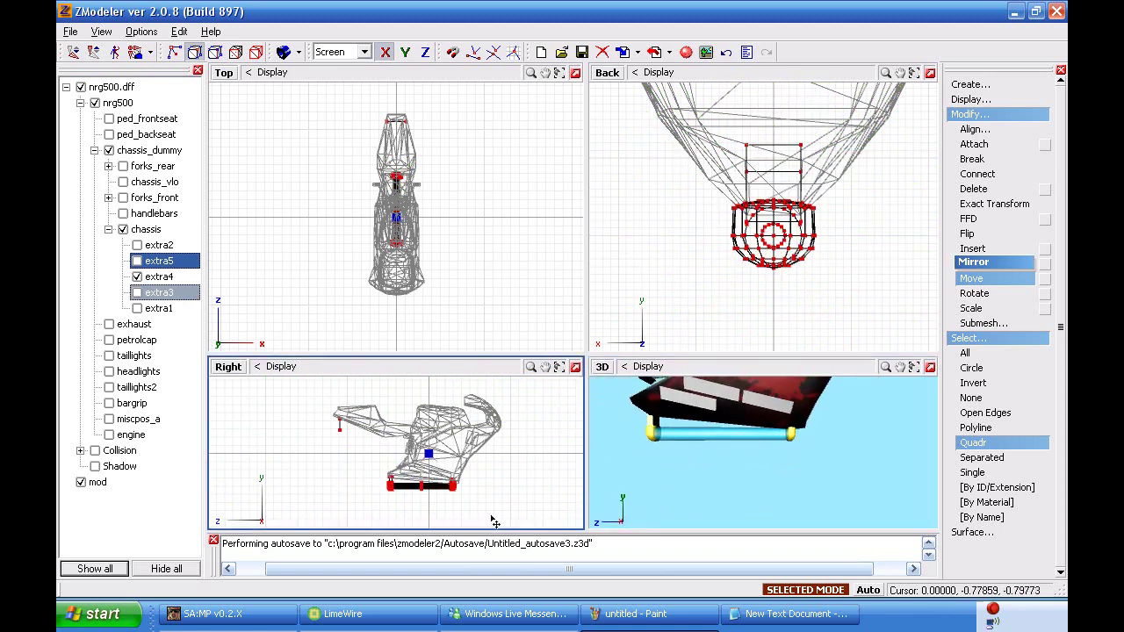
# Hide extra4, make mod a child of the chassis node, and return to object-level editing.
pyautogui.click(137, 277)
pyautogui.moveTo(97, 482); pyautogui.dragTo(165, 249)
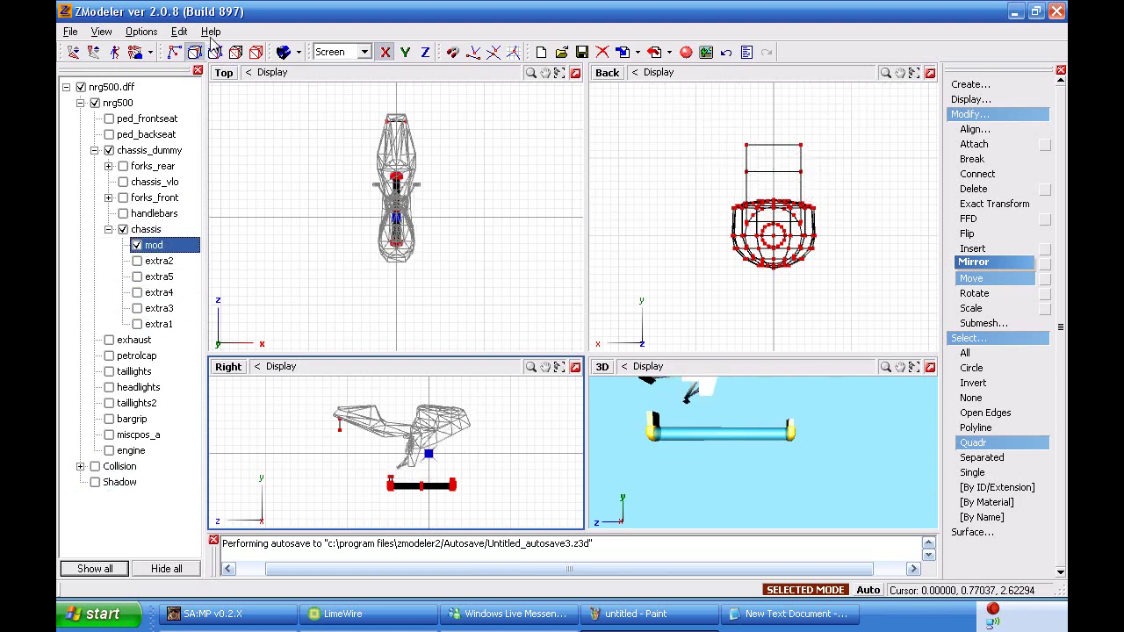
pyautogui.click(254, 52)
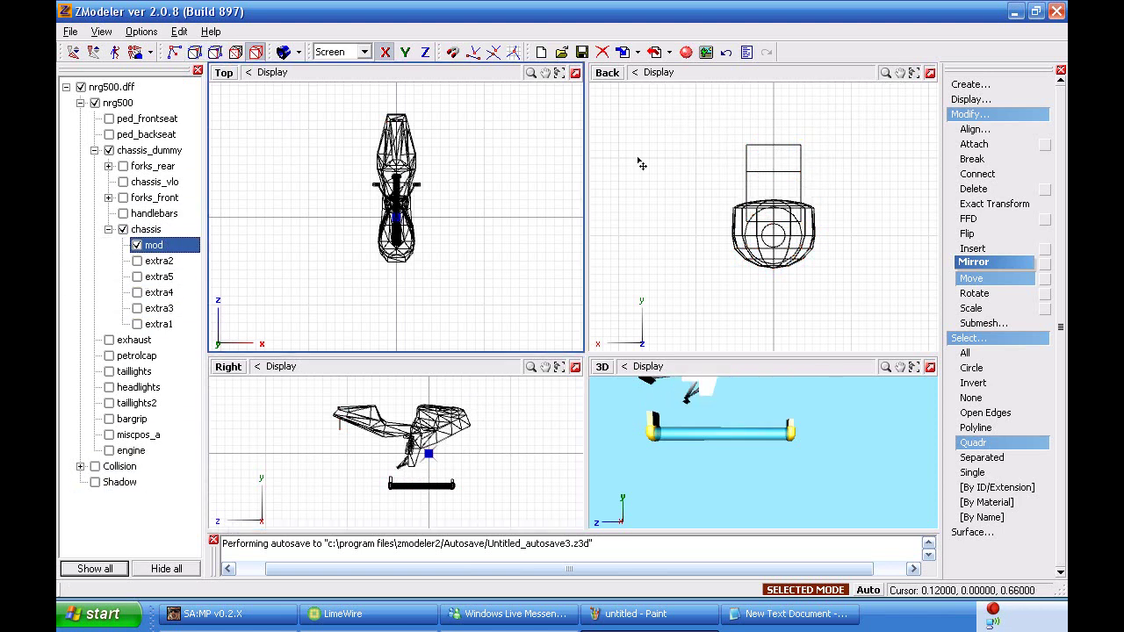
pyautogui.click(1045, 147)
pyautogui.click(999, 204)
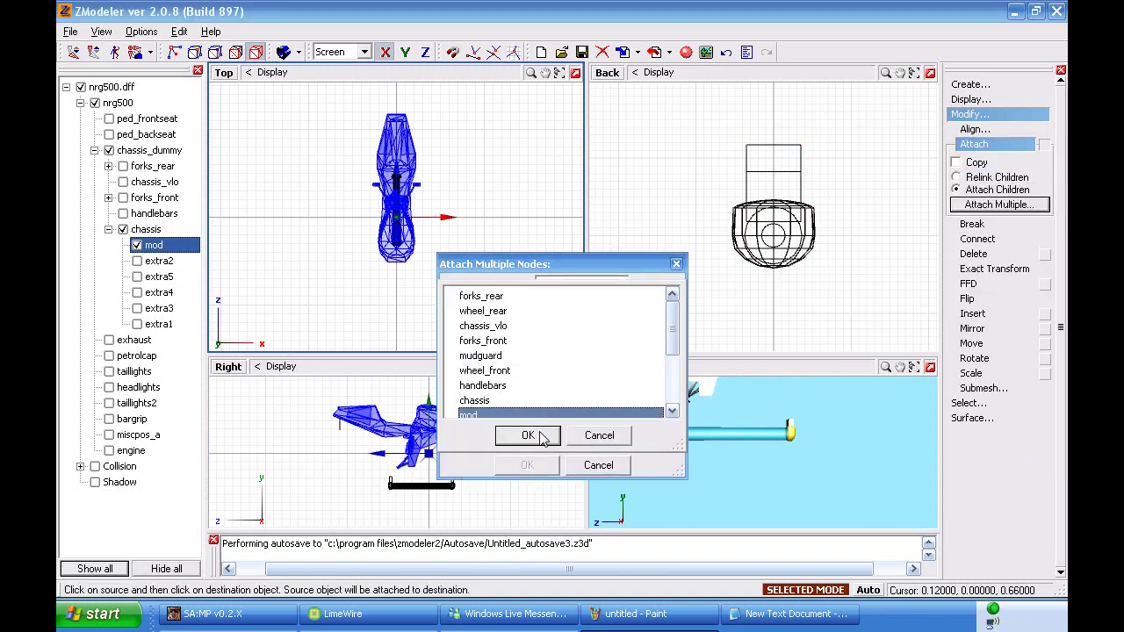
pyautogui.click(540, 432)
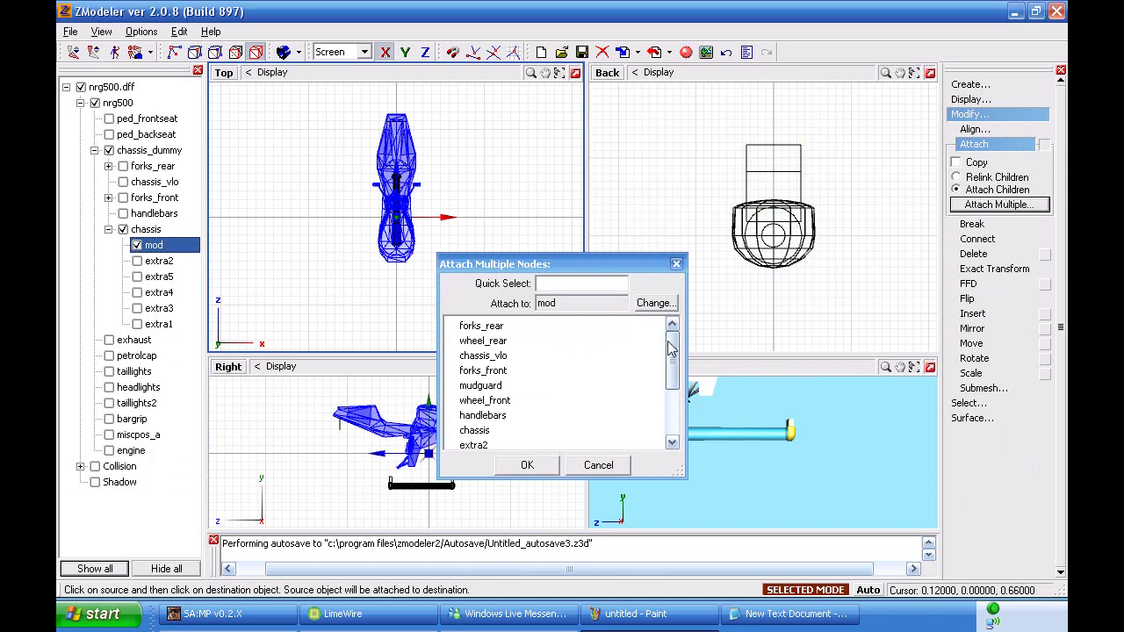
pyautogui.moveTo(668, 340); pyautogui.dragTo(667, 356)
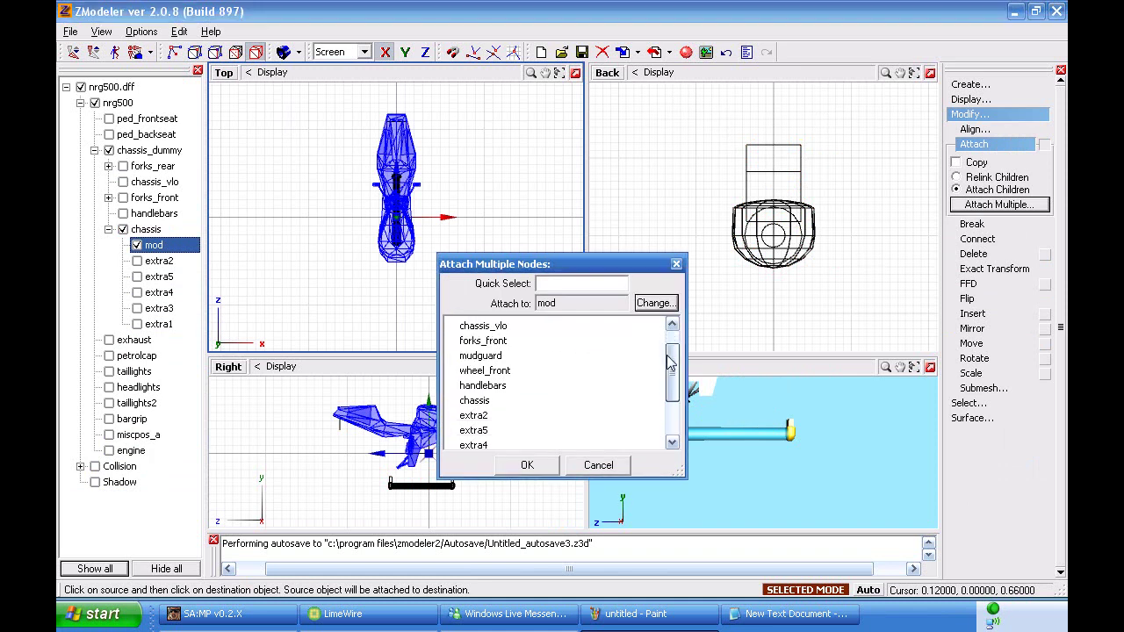
pyautogui.click(598, 464)
# Merge the mod pipe into the chassis with Attach Multiple and end the Attach command.
pyautogui.click(999, 204)
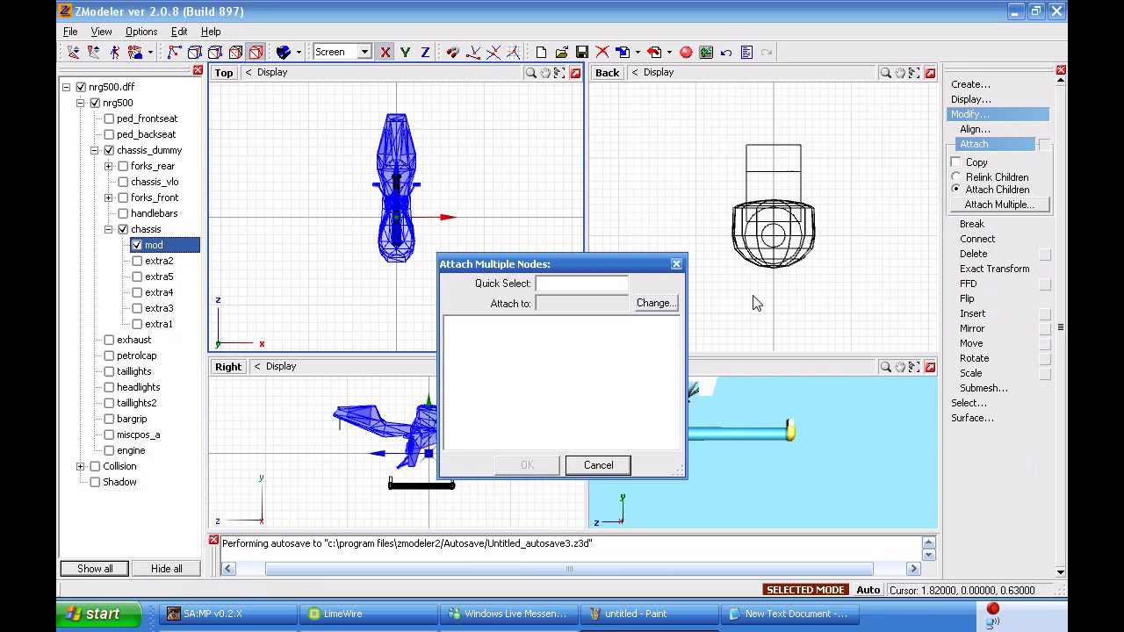
pyautogui.click(656, 303)
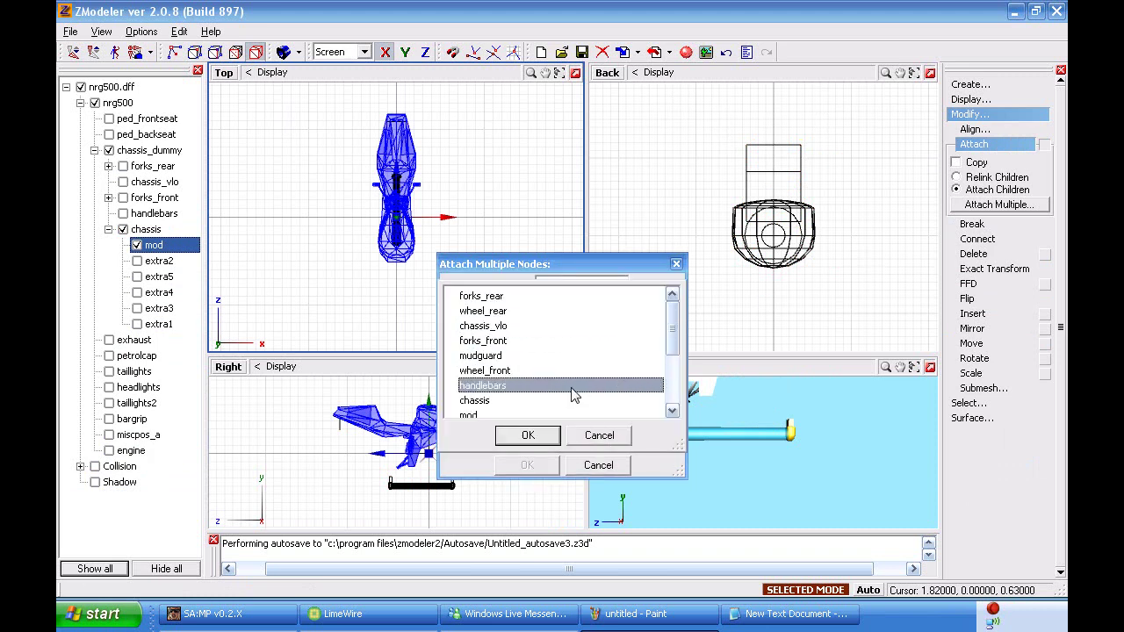
pyautogui.click(553, 432)
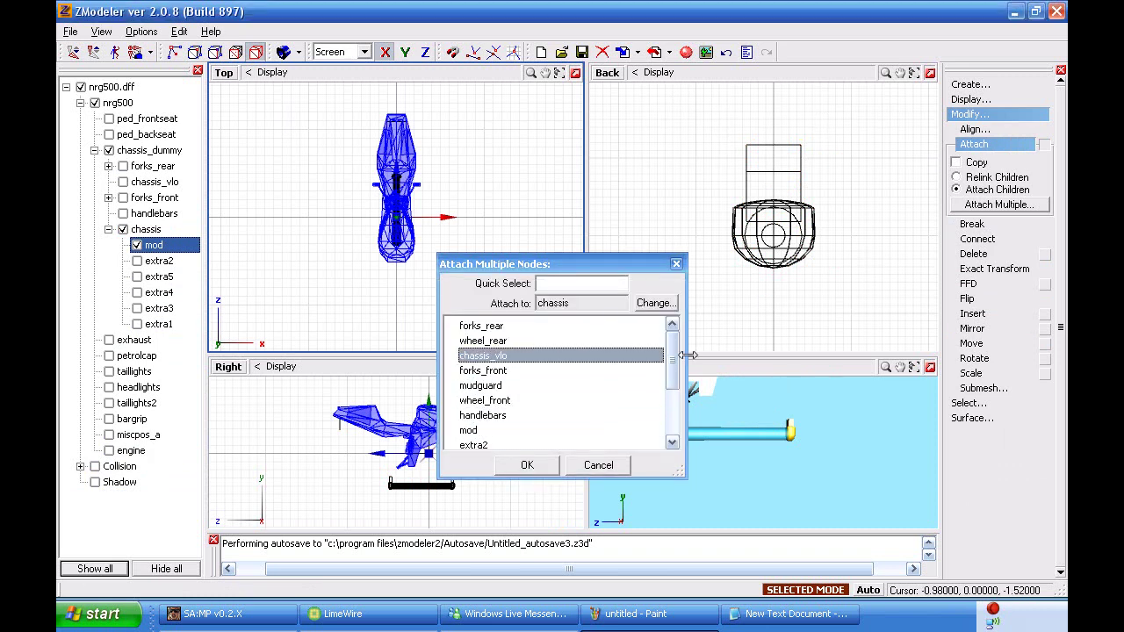
pyautogui.moveTo(677, 365); pyautogui.dragTo(673, 377)
pyautogui.click(585, 400)
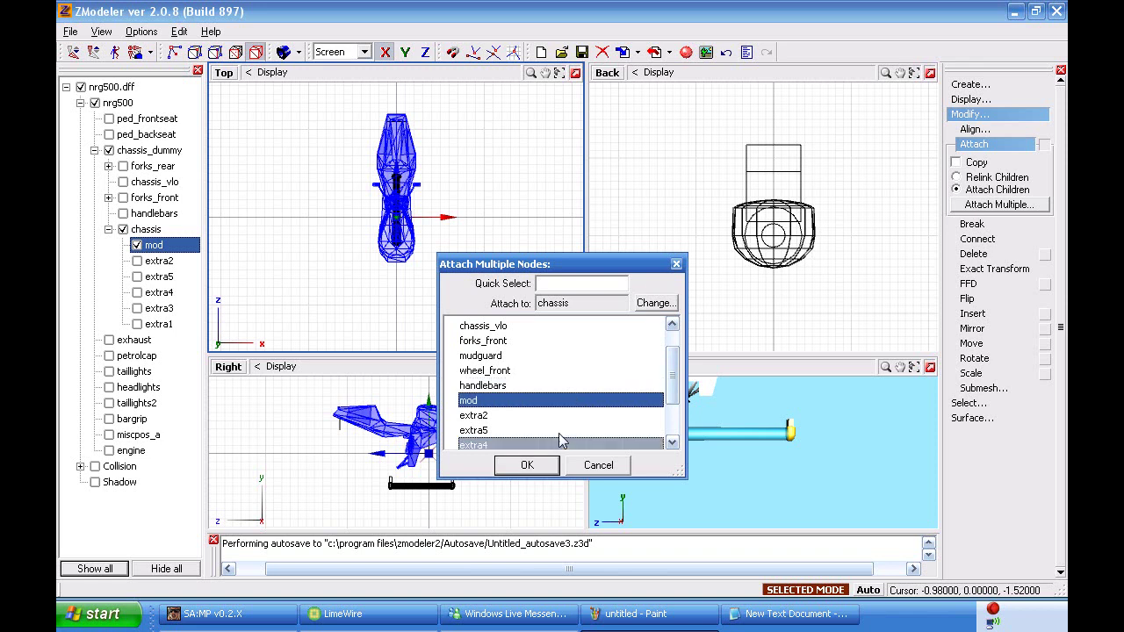
pyautogui.click(528, 465)
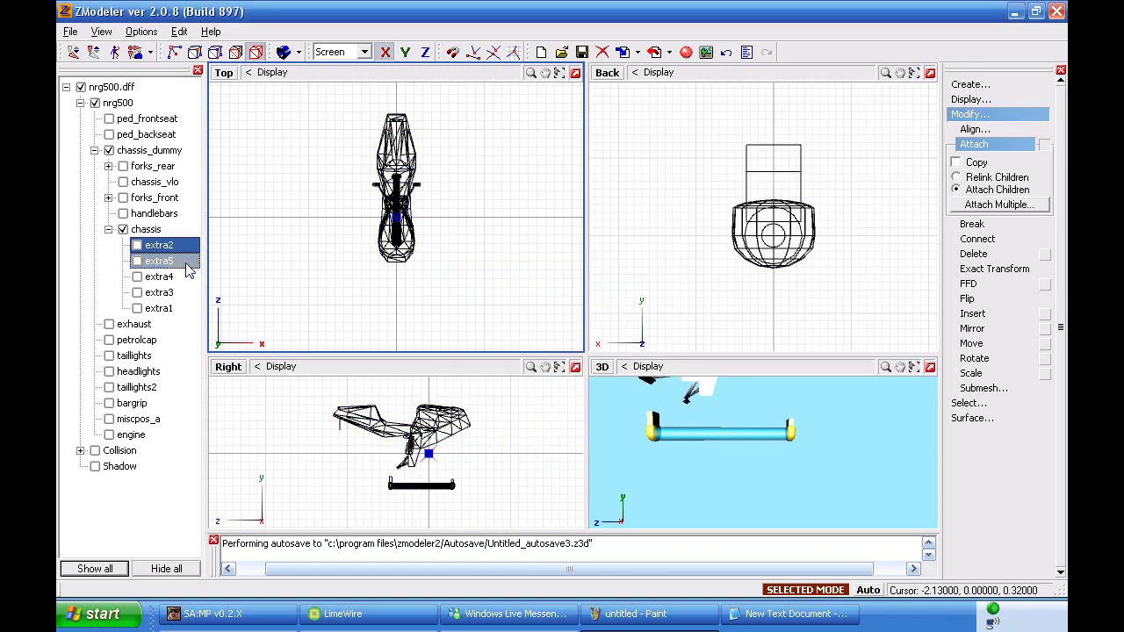
pyautogui.click(974, 144)
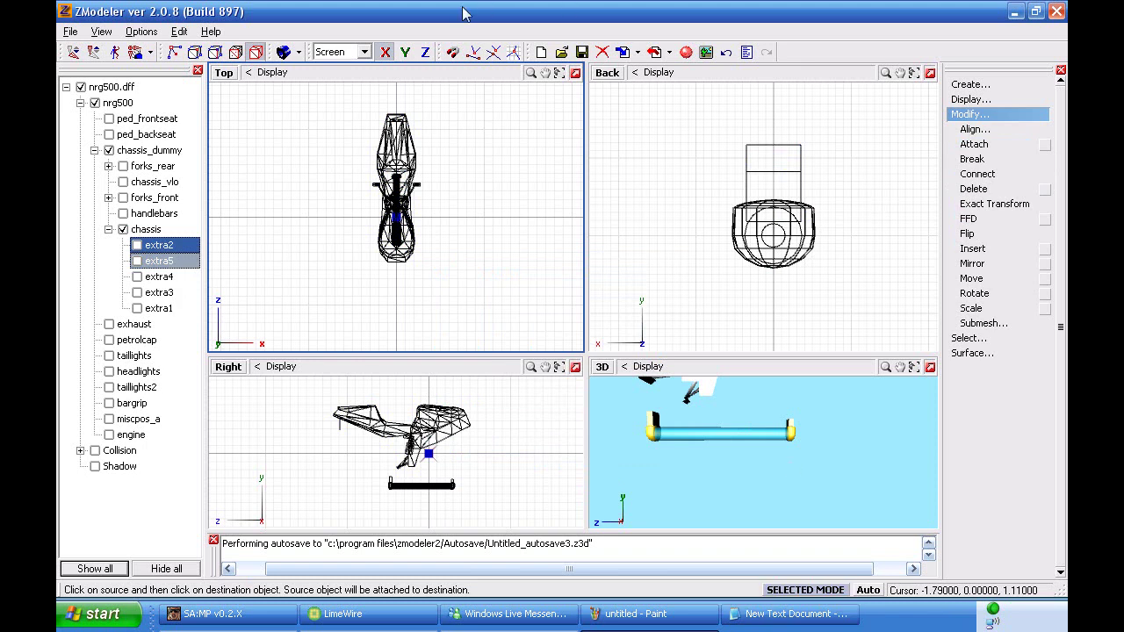
# Check by selecting the chassis whether the pipe is now part of the same object.
pyautogui.click(495, 472)
pyautogui.click(456, 437)
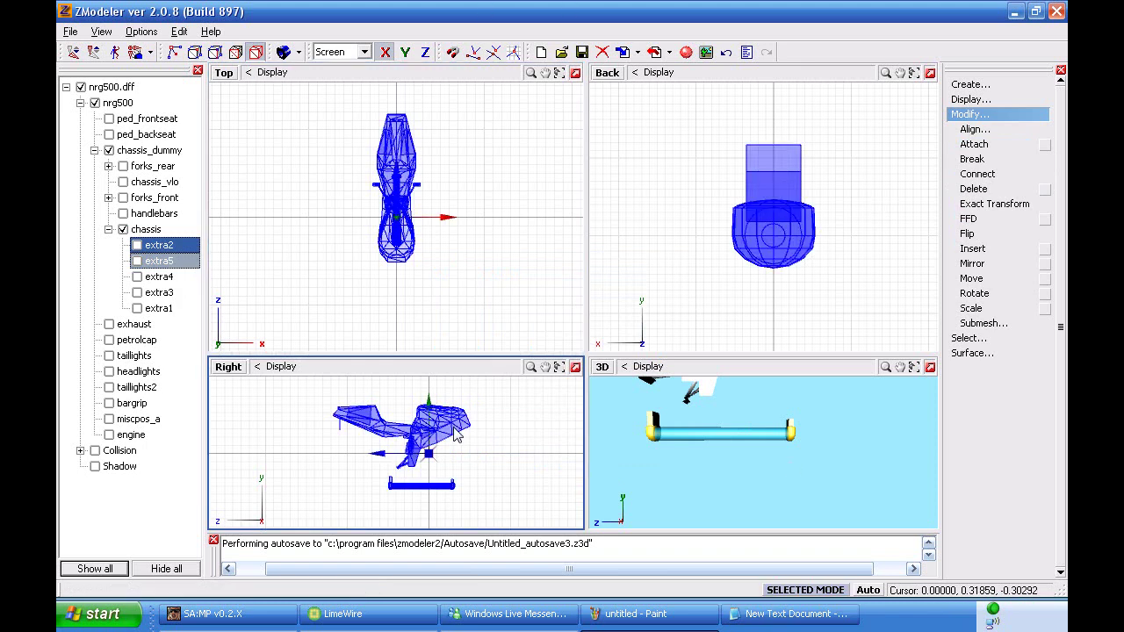
pyautogui.click(616, 413)
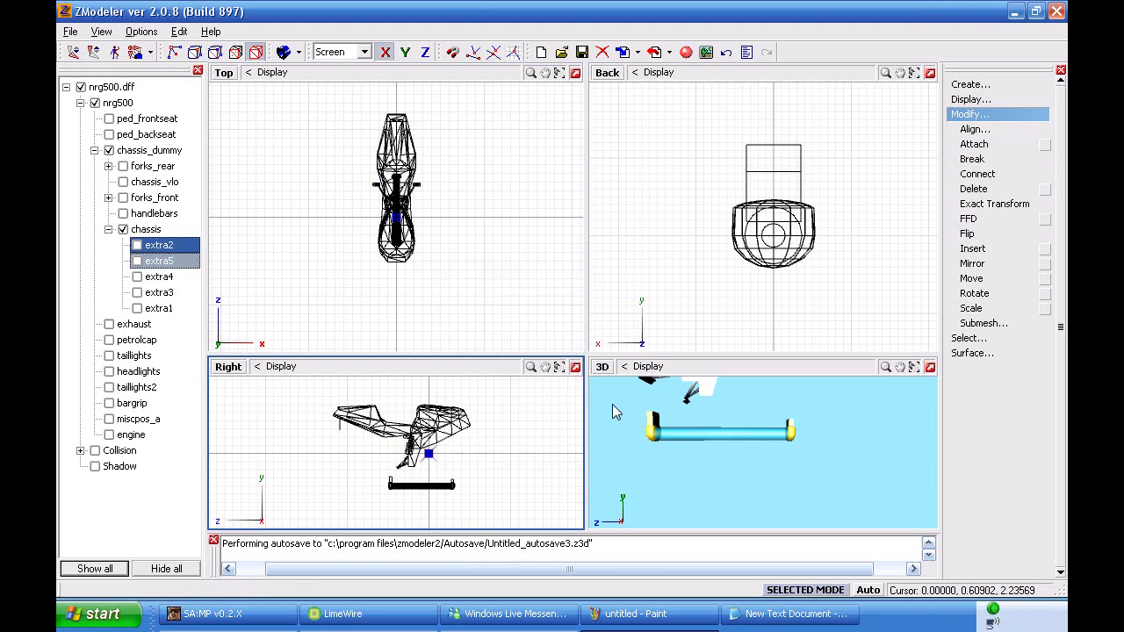
# Reorder the extra parts under the chassis node in numerical order from extra1 to extra5.
pyautogui.click(150, 249)
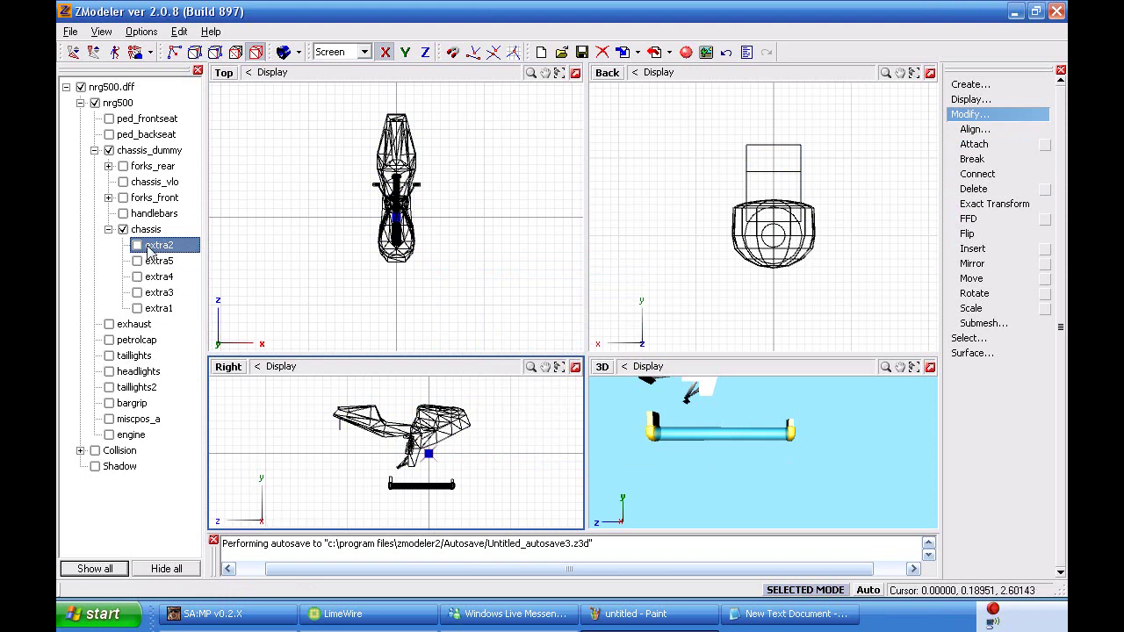
pyautogui.click(156, 276)
pyautogui.click(159, 308)
pyautogui.moveTo(159, 308); pyautogui.dragTo(173, 286)
# Show the parts extra1 through extra5 under the chassis node.
pyautogui.scroll(-5, 700, 474)
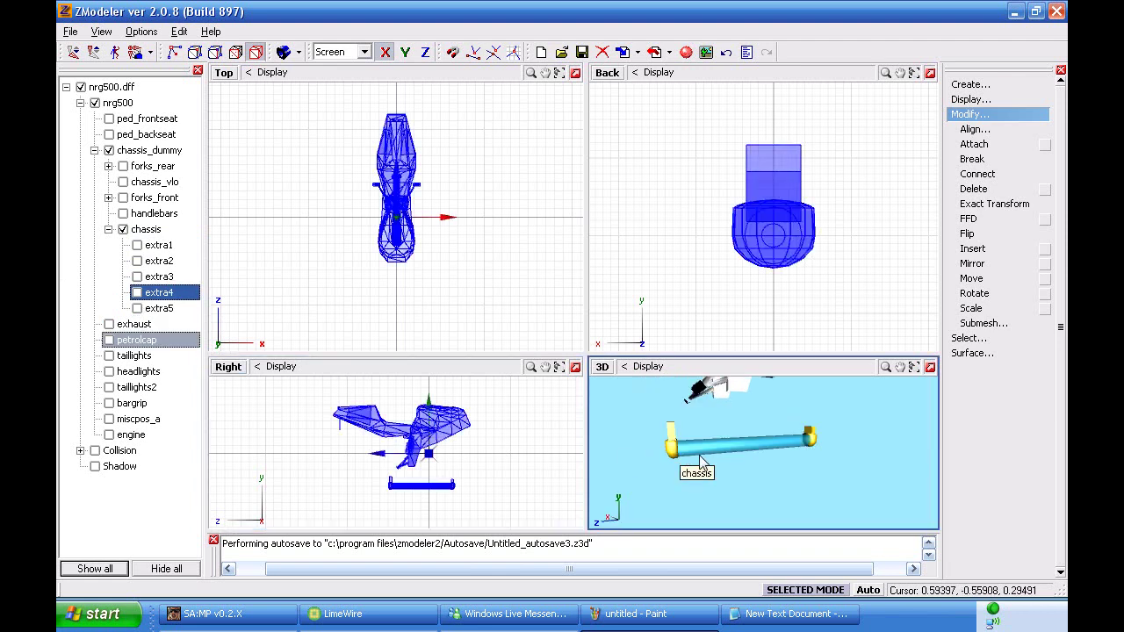
pyautogui.moveTo(698, 469); pyautogui.dragTo(720, 479, button='middle')
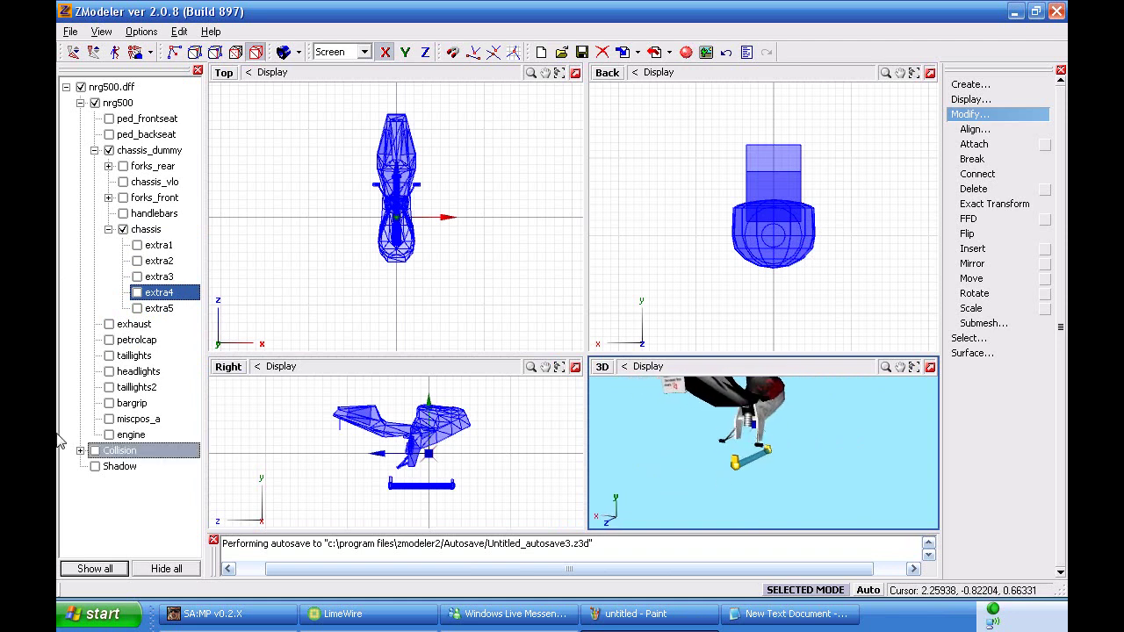
pyautogui.click(137, 245)
pyautogui.click(137, 260)
pyautogui.click(137, 276)
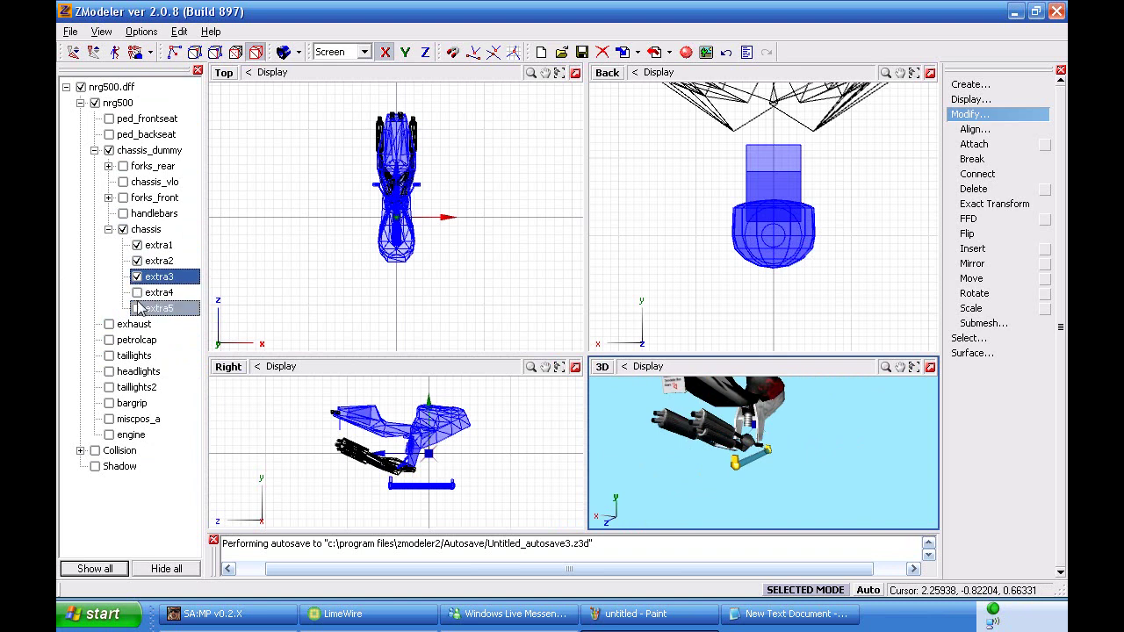
pyautogui.click(137, 307)
pyautogui.click(137, 292)
# Show handlebars, forks_front, chassis_vlo and forks_rear alongside the chassis.
pyautogui.moveTo(696, 434); pyautogui.dragTo(580, 406, button='middle')
pyautogui.click(123, 229)
pyautogui.click(123, 214)
pyautogui.click(123, 198)
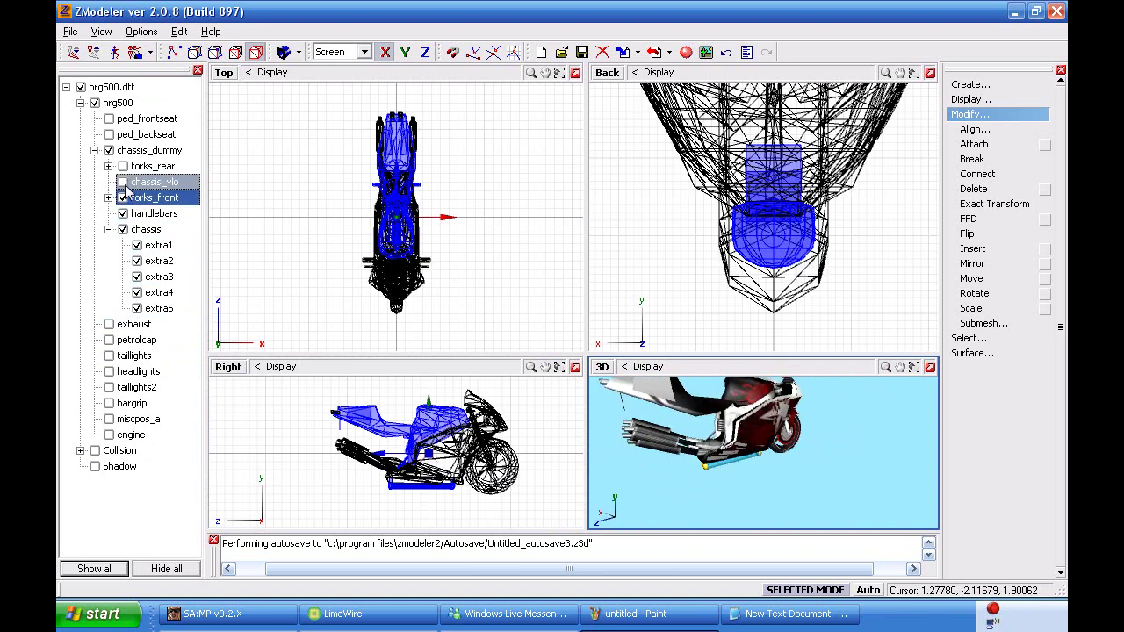
pyautogui.click(123, 182)
pyautogui.click(123, 166)
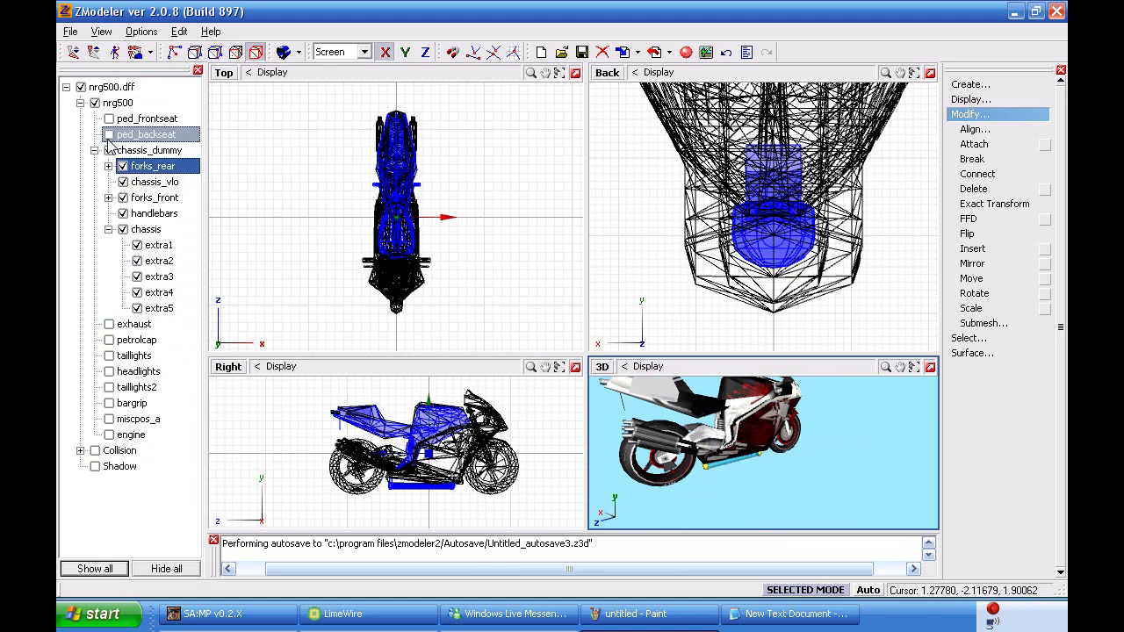
# Show the exhaust, petrolcap, taillights, headlights, taillights2, bargrip, miscpos_a and engine nodes.
pyautogui.click(109, 324)
pyautogui.click(110, 340)
pyautogui.click(110, 356)
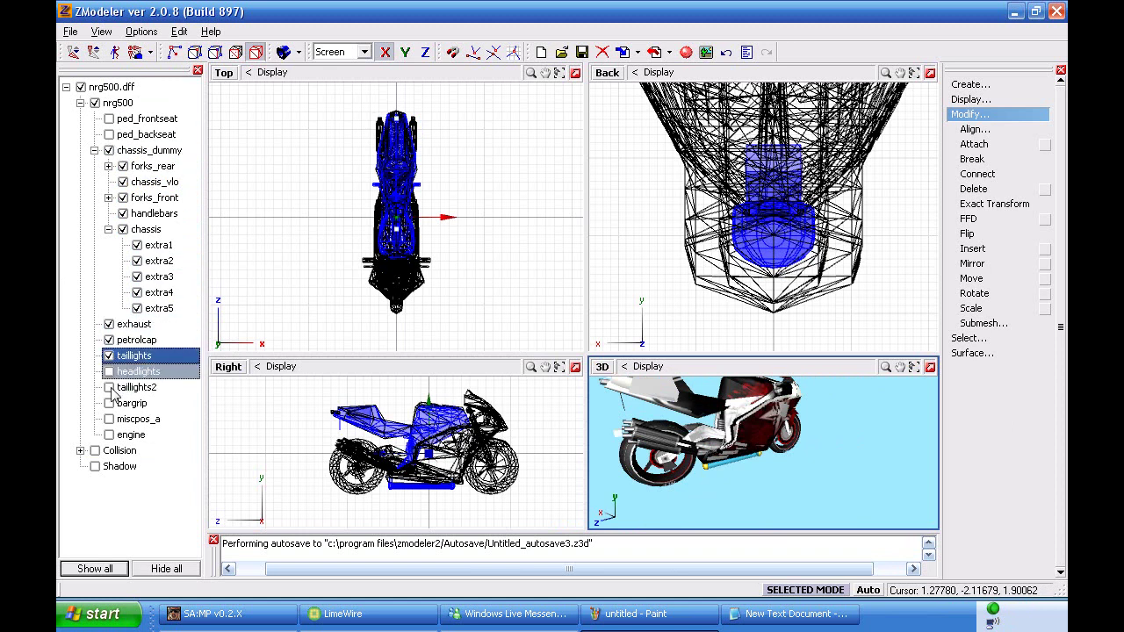
pyautogui.click(110, 371)
pyautogui.click(109, 387)
pyautogui.click(109, 403)
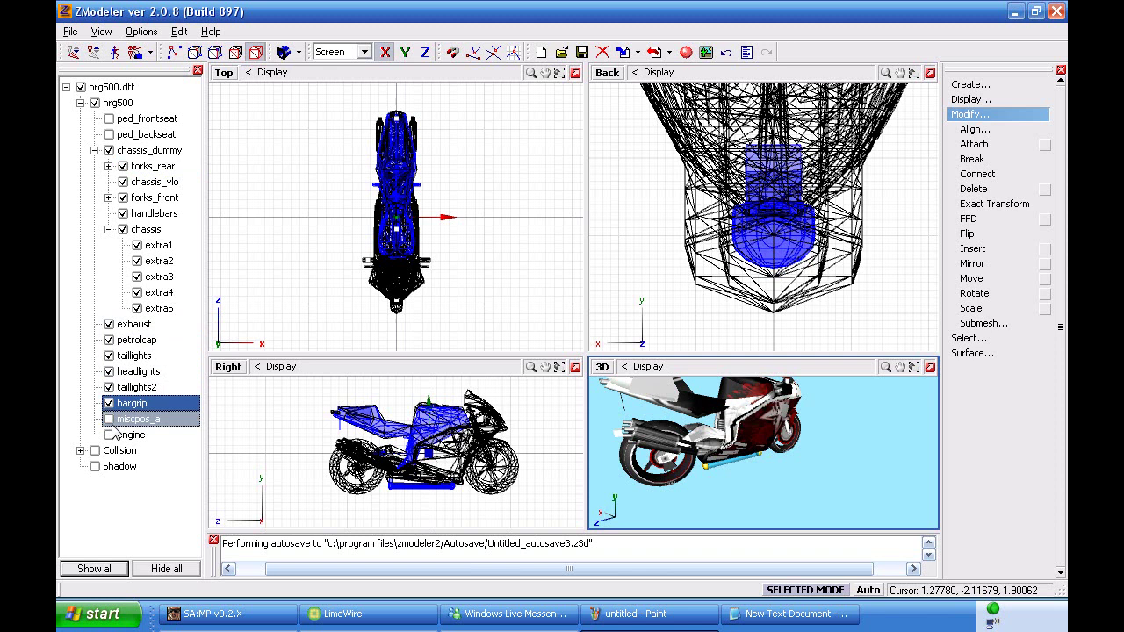
pyautogui.click(109, 419)
pyautogui.click(109, 435)
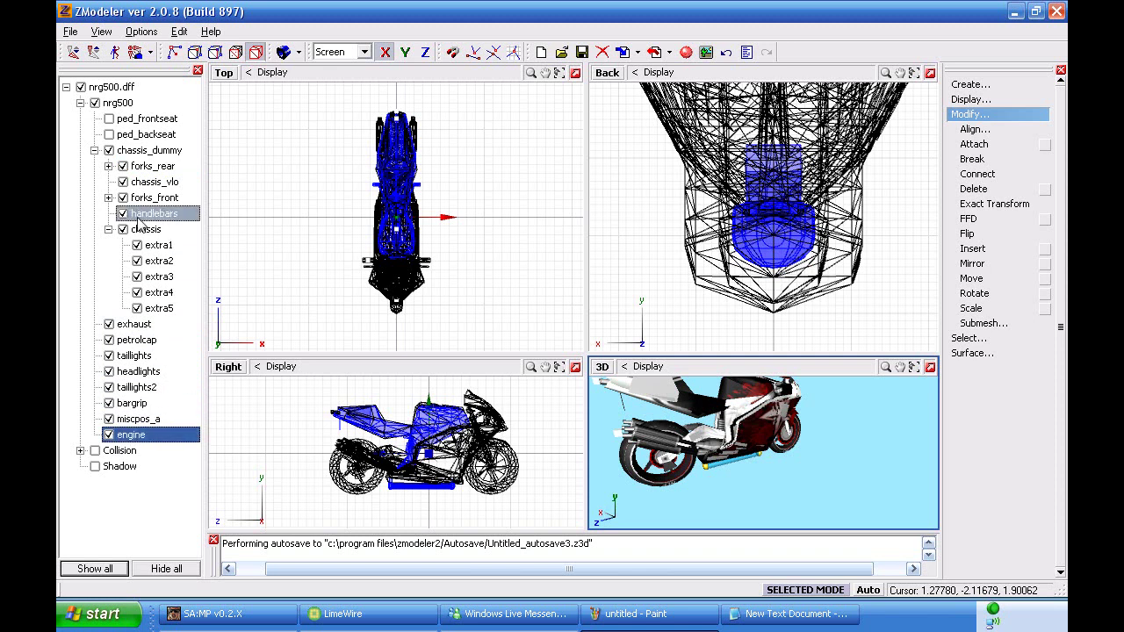
# Hide chassis_vlo, show ped_backseat and ped_frontseat, and collapse the node hierarchy.
pyautogui.click(123, 182)
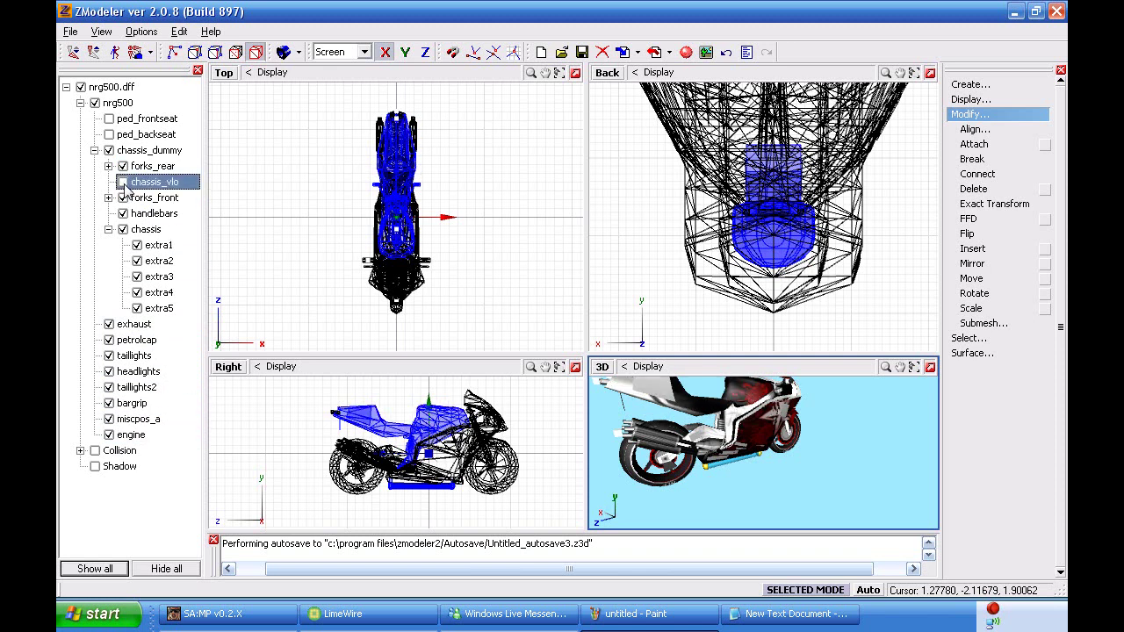
pyautogui.click(109, 134)
pyautogui.click(109, 118)
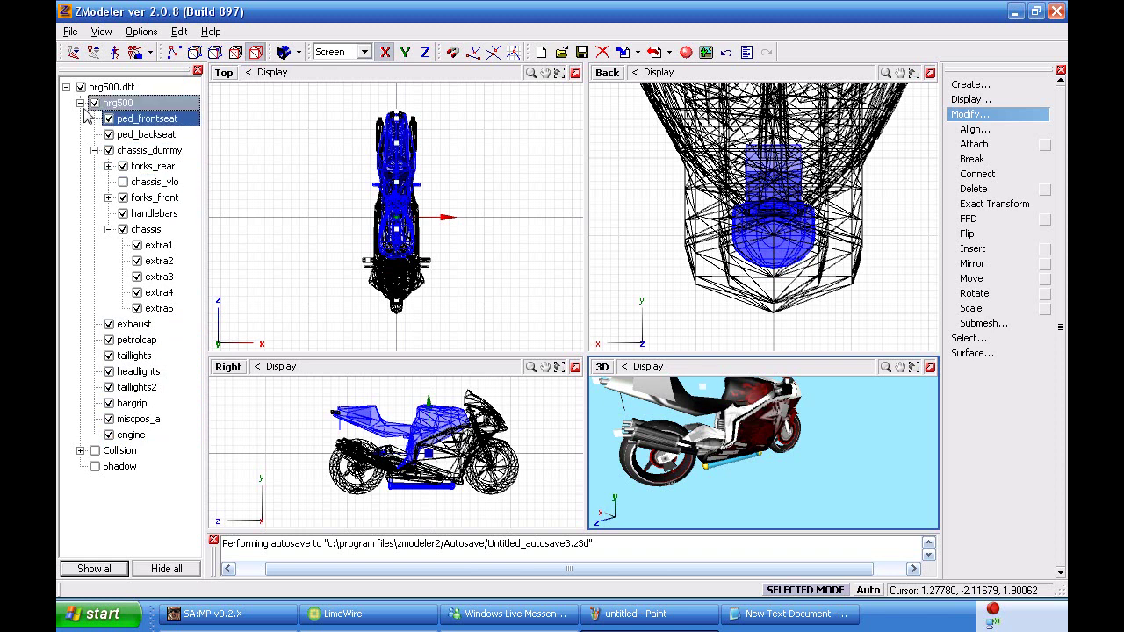
pyautogui.click(80, 103)
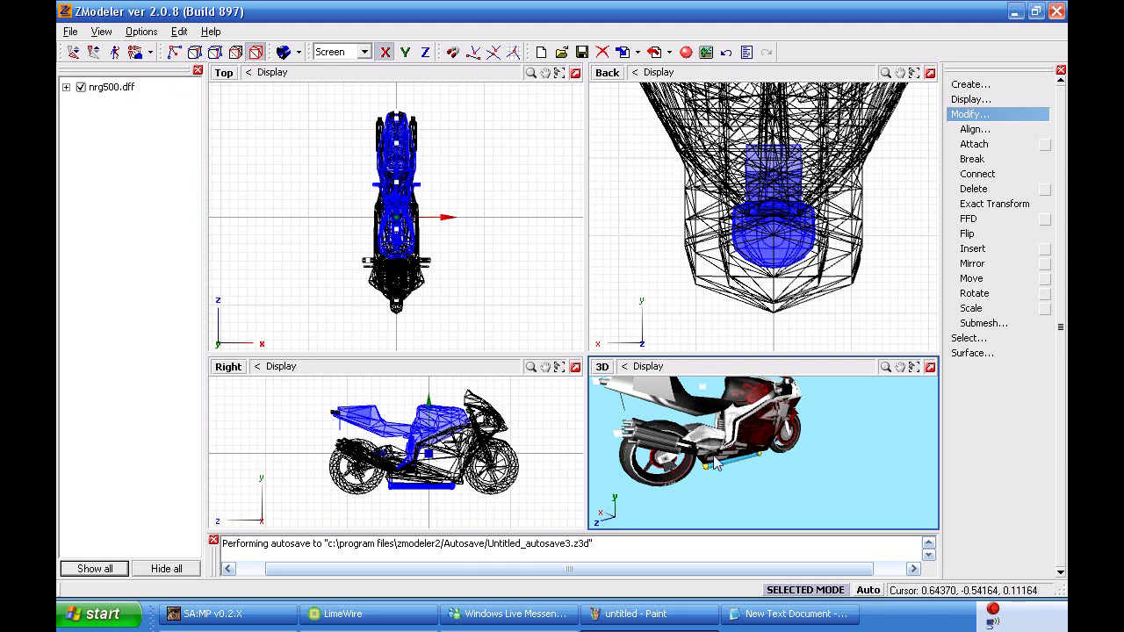
# Enlarge the 3D view to full size and inspect the complete bike with the pipe beneath its fairing.
pyautogui.moveTo(911, 390); pyautogui.dragTo(894, 394, button='middle')
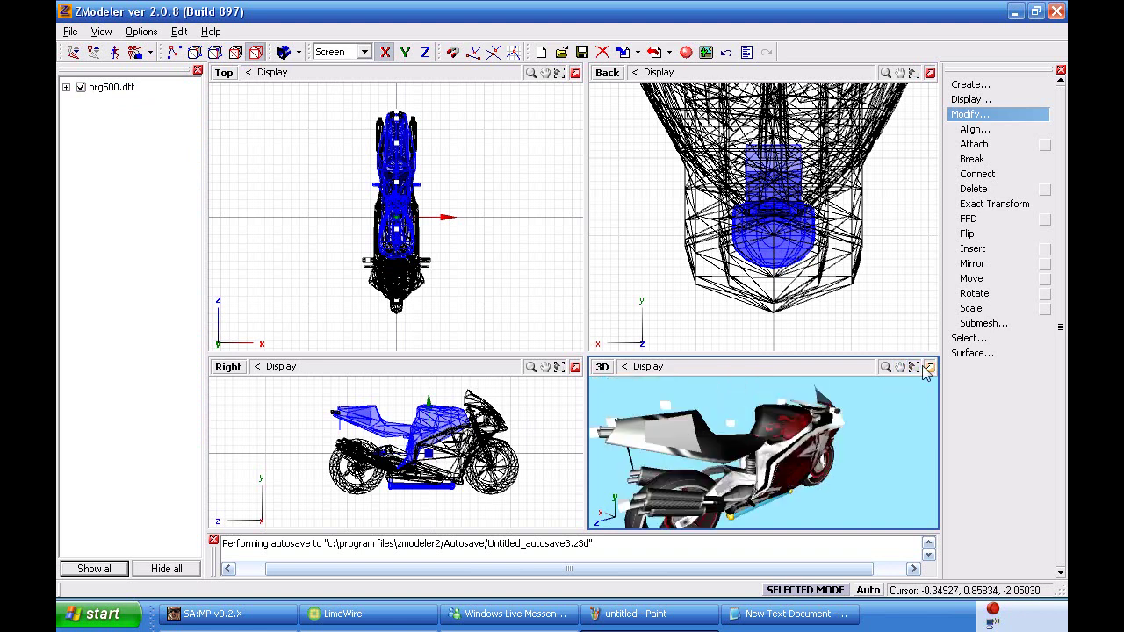
pyautogui.click(928, 368)
pyautogui.scroll(-2, 793, 385)
pyautogui.moveTo(794, 385); pyautogui.dragTo(519, 235, button='middle')
pyautogui.scroll(3, 634, 279)
pyautogui.scroll(1, 519, 235)
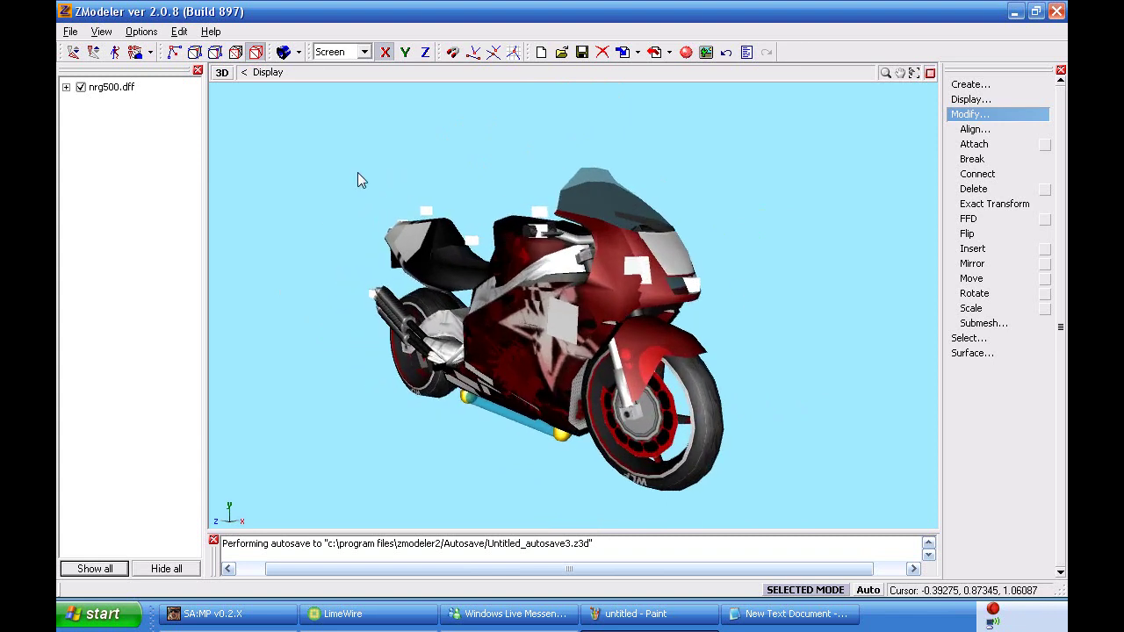
# Save the project to the Desktop as a ZModeler2 z3d file named mod compleat.
pyautogui.click(70, 32)
pyautogui.click(99, 106)
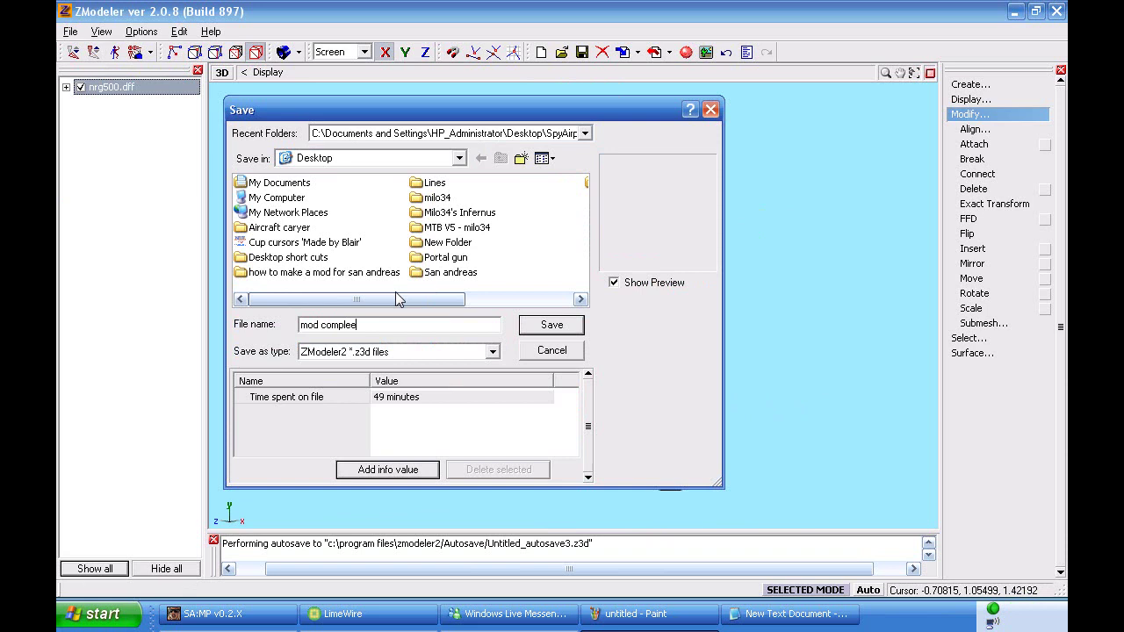
pyautogui.click(552, 324)
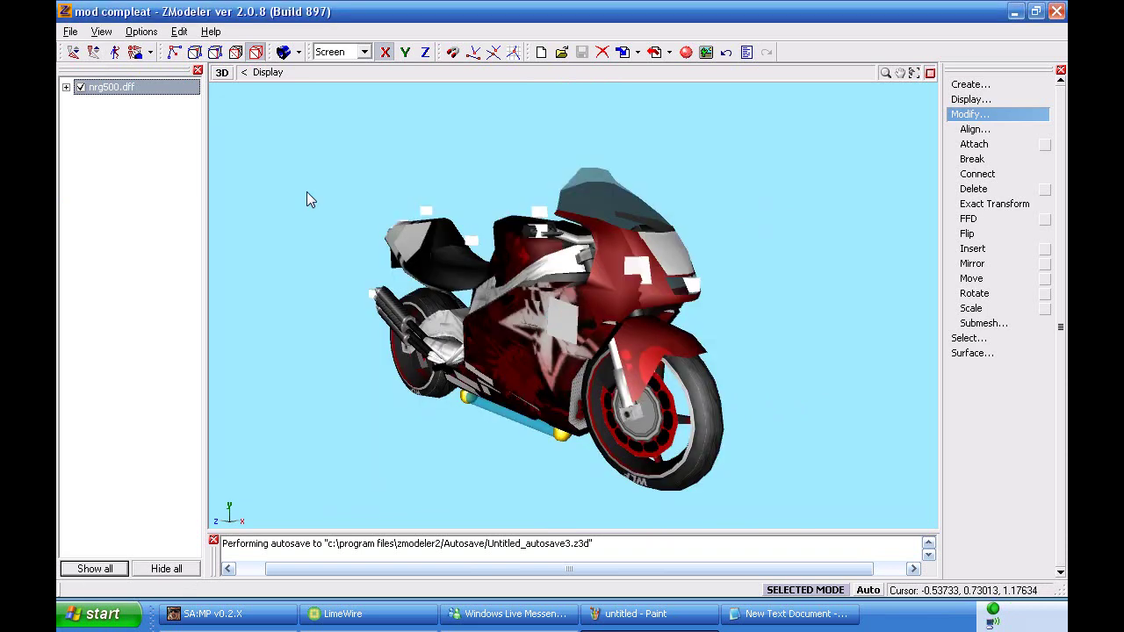
# Start exporting the model and delete the old nrg500 DFF file from New Folder.
pyautogui.click(70, 32)
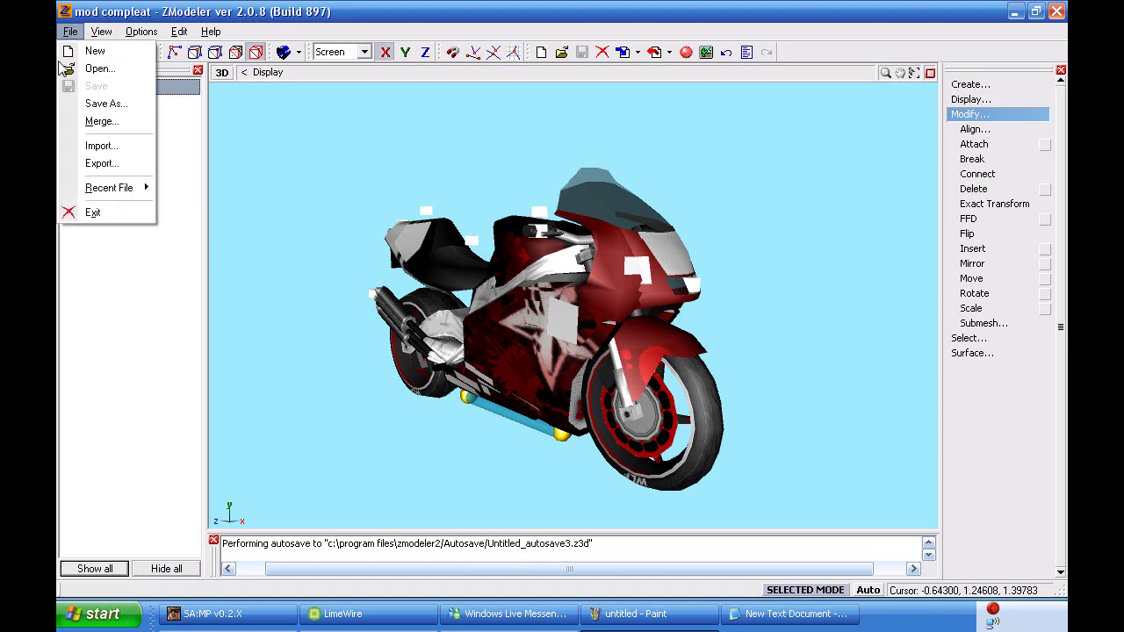
pyautogui.click(124, 165)
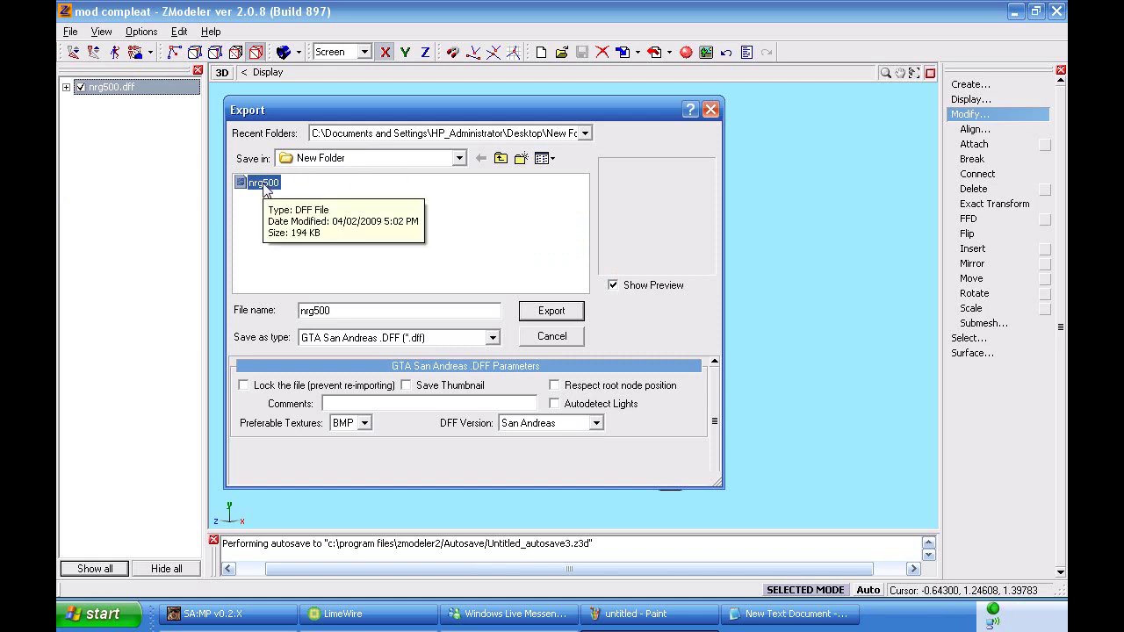
pyautogui.click(262, 183)
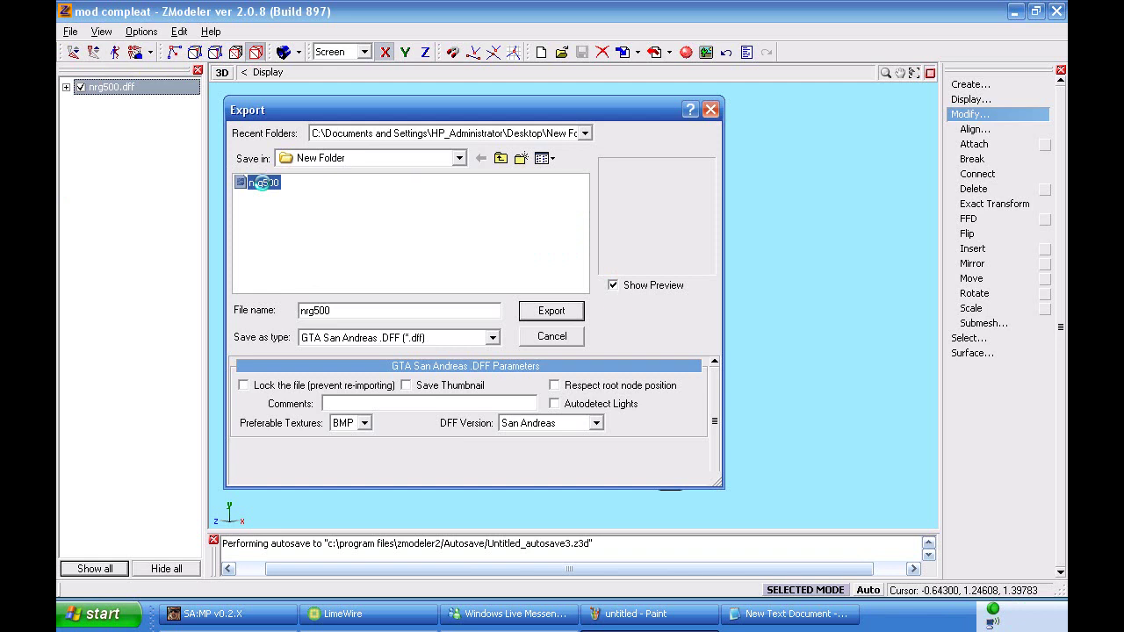
pyautogui.rightClick(266, 191)
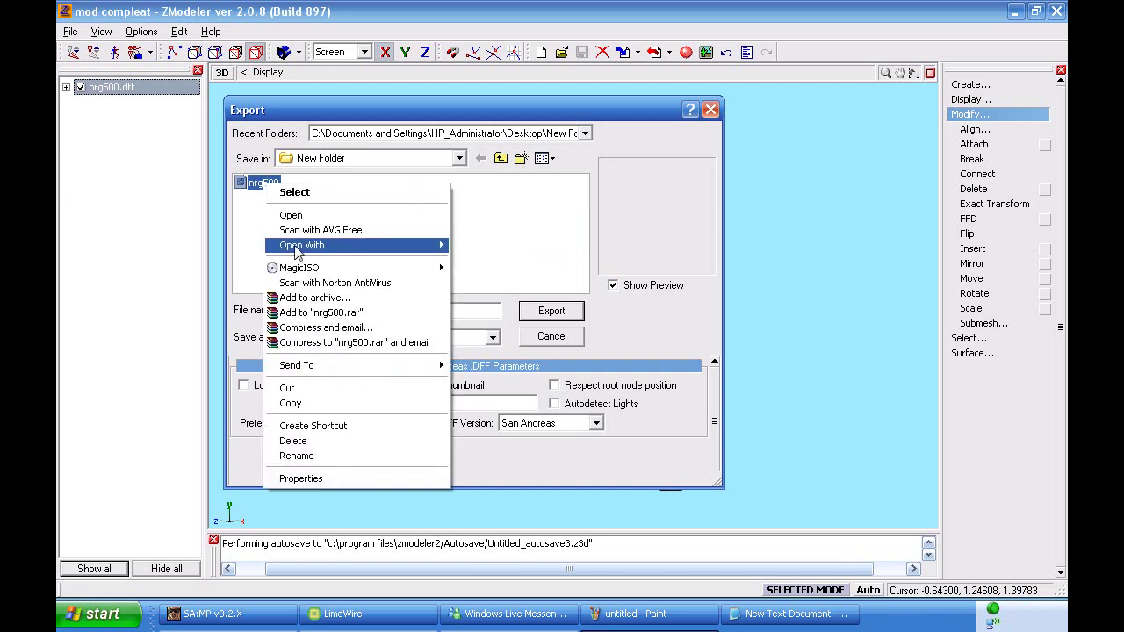
pyautogui.click(290, 439)
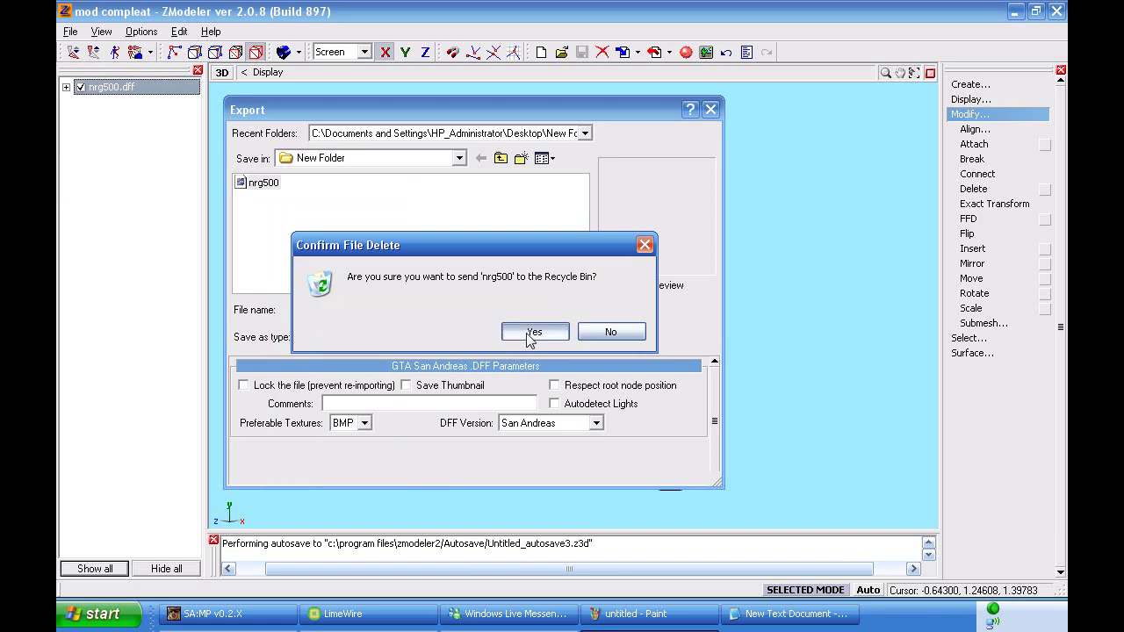
pyautogui.click(532, 333)
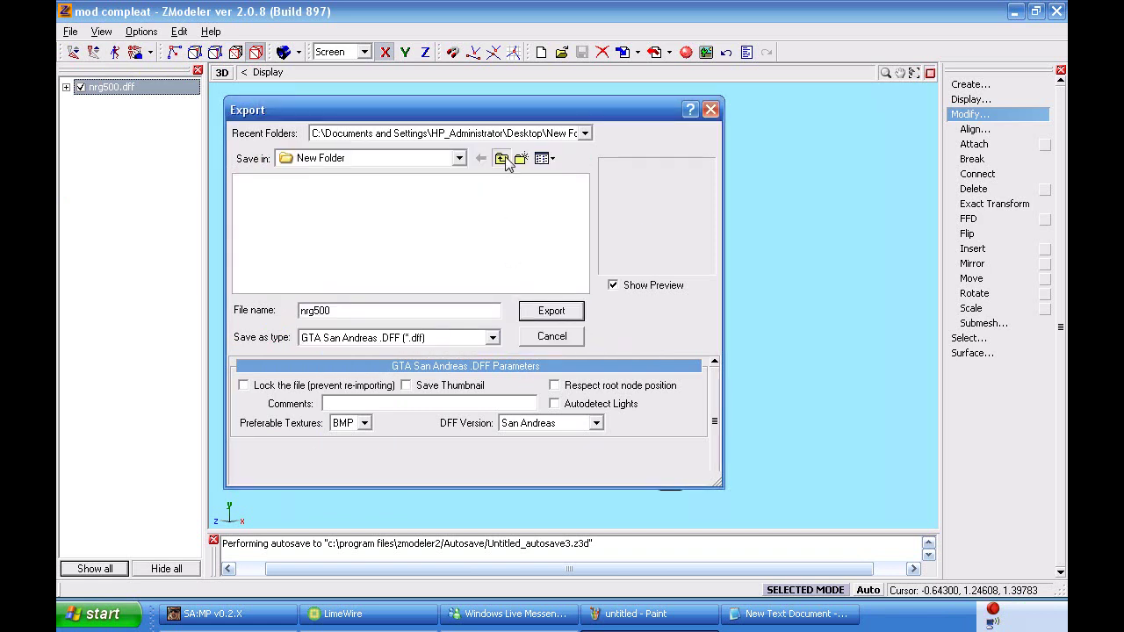
# Export the bike as nrg500 in GTA San Andreas .DFF format into the desktop's New Folder, and close the modeling program.
pyautogui.click(504, 161)
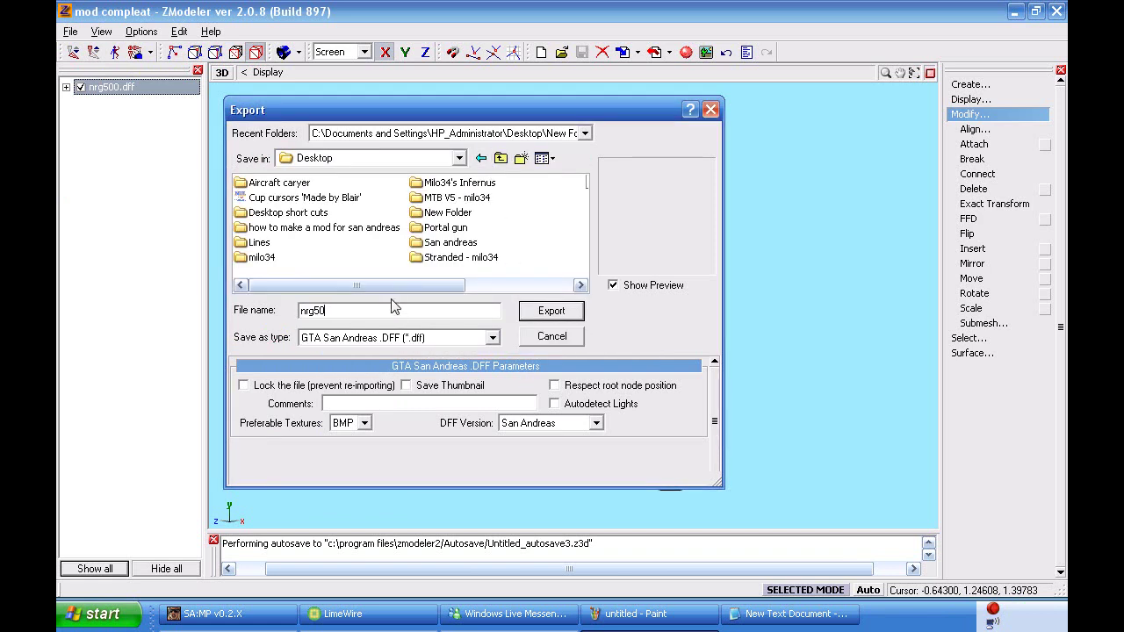
pyautogui.write('0')
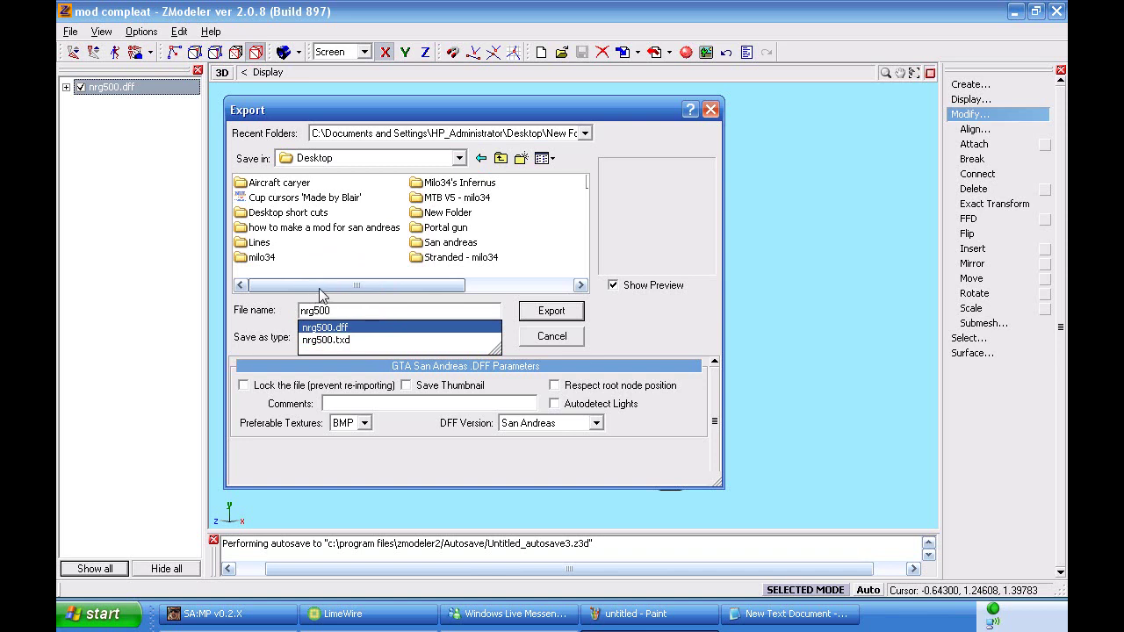
pyautogui.moveTo(320, 286); pyautogui.dragTo(404, 287)
pyautogui.doubleClick(277, 213)
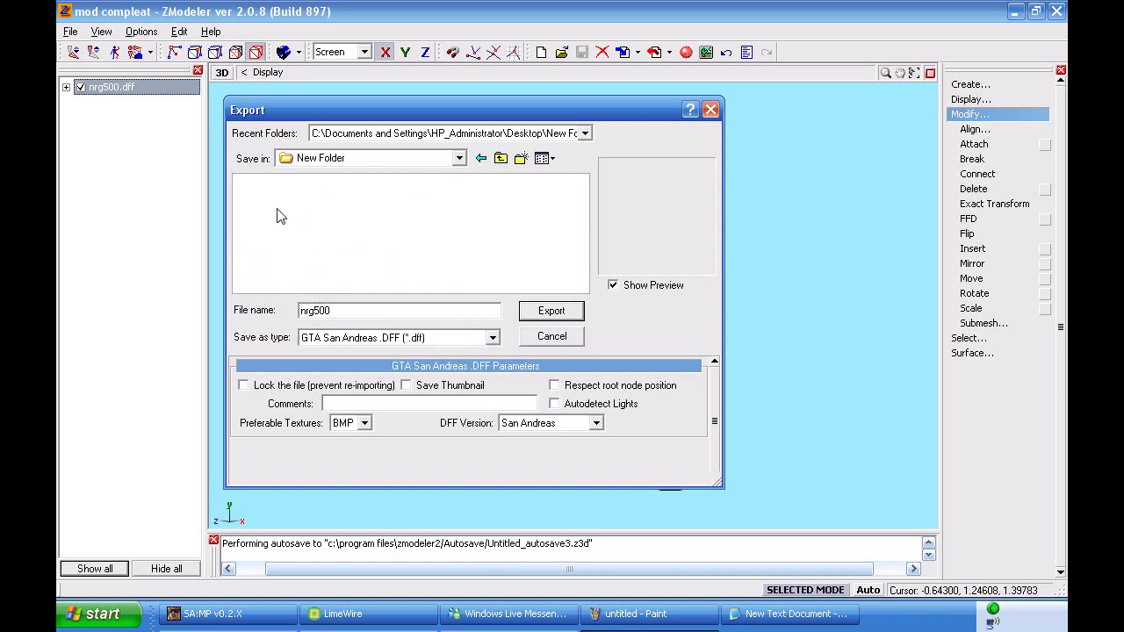
pyautogui.click(549, 311)
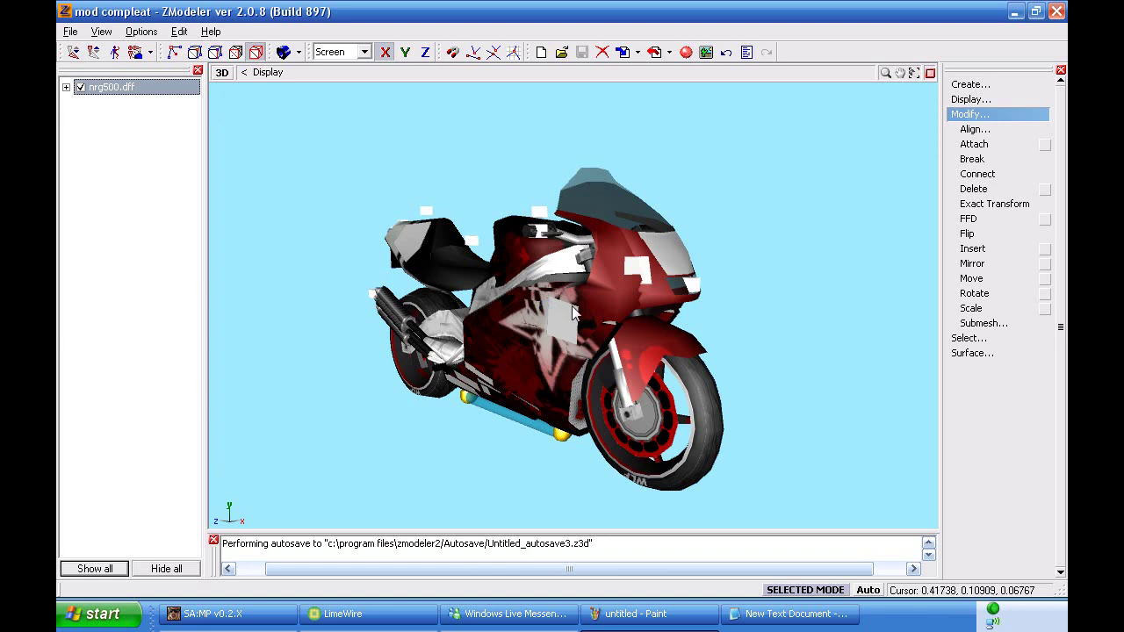
pyautogui.click(1057, 11)
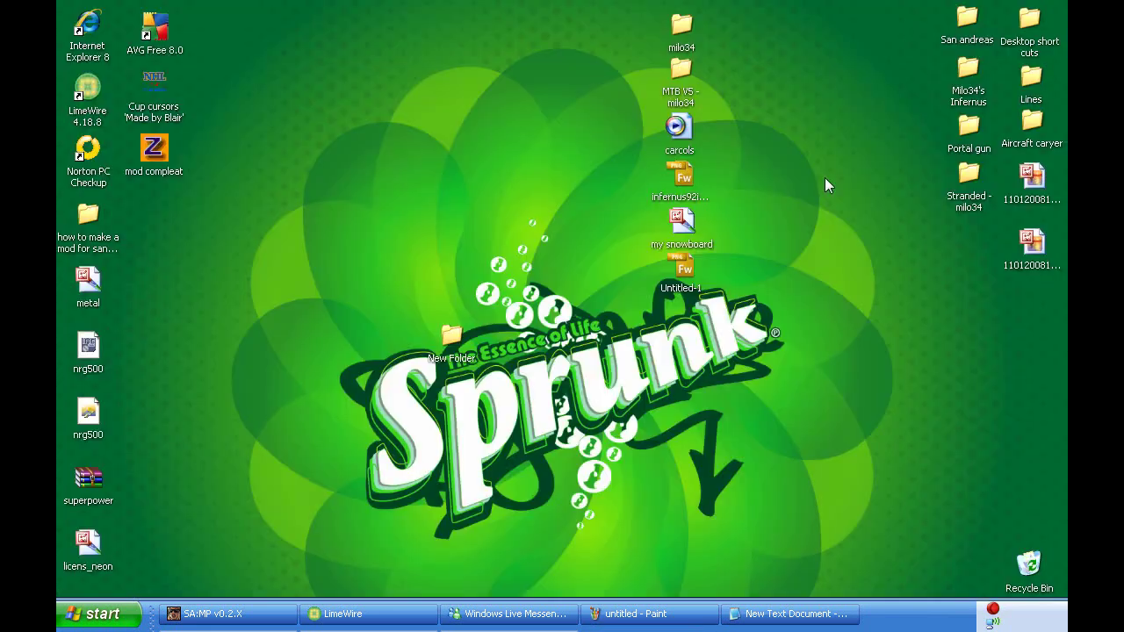
# Open nrg500.txd from the desktop's New Folder in TXD Workshop and add the licens_neon and metal images from the desktop.
pyautogui.doubleClick(466, 346)
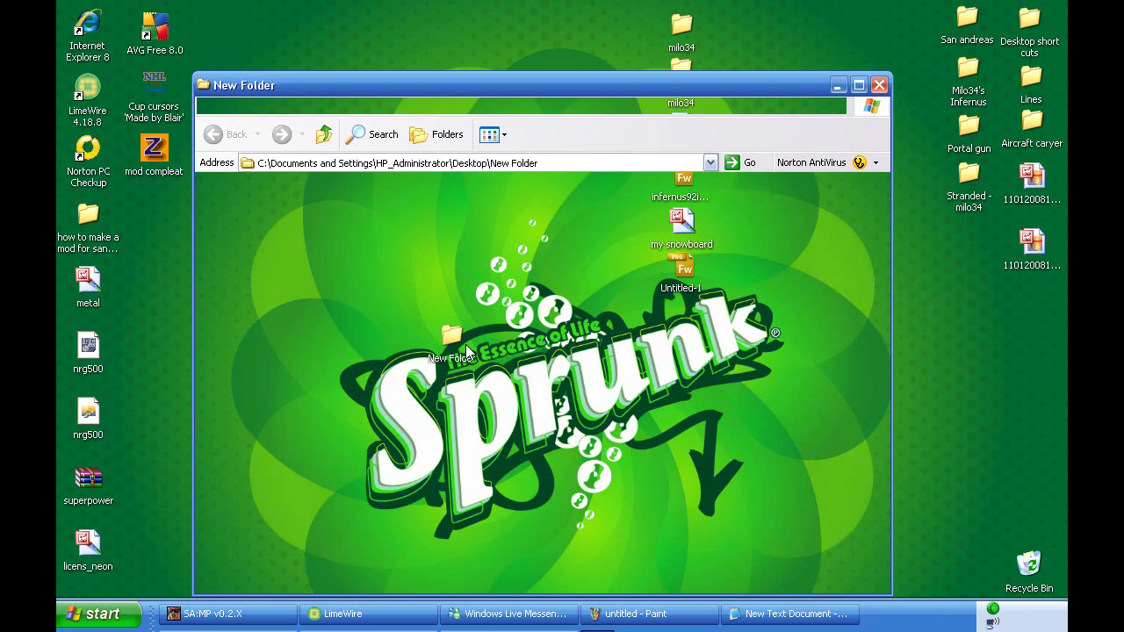
pyautogui.click(445, 205)
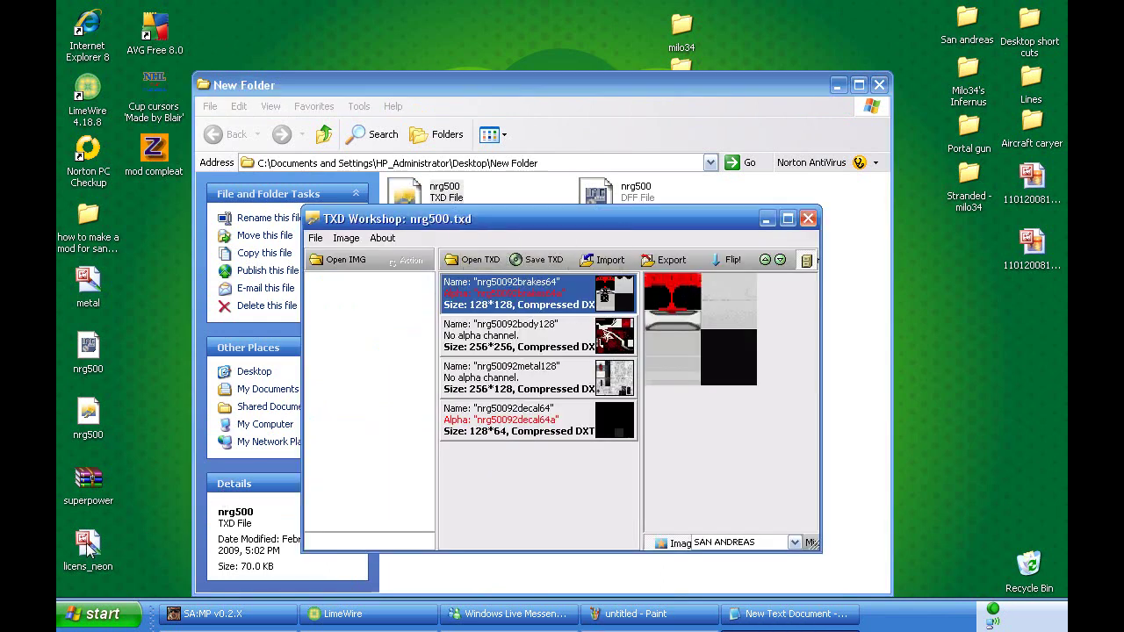
pyautogui.moveTo(87, 548); pyautogui.dragTo(536, 451)
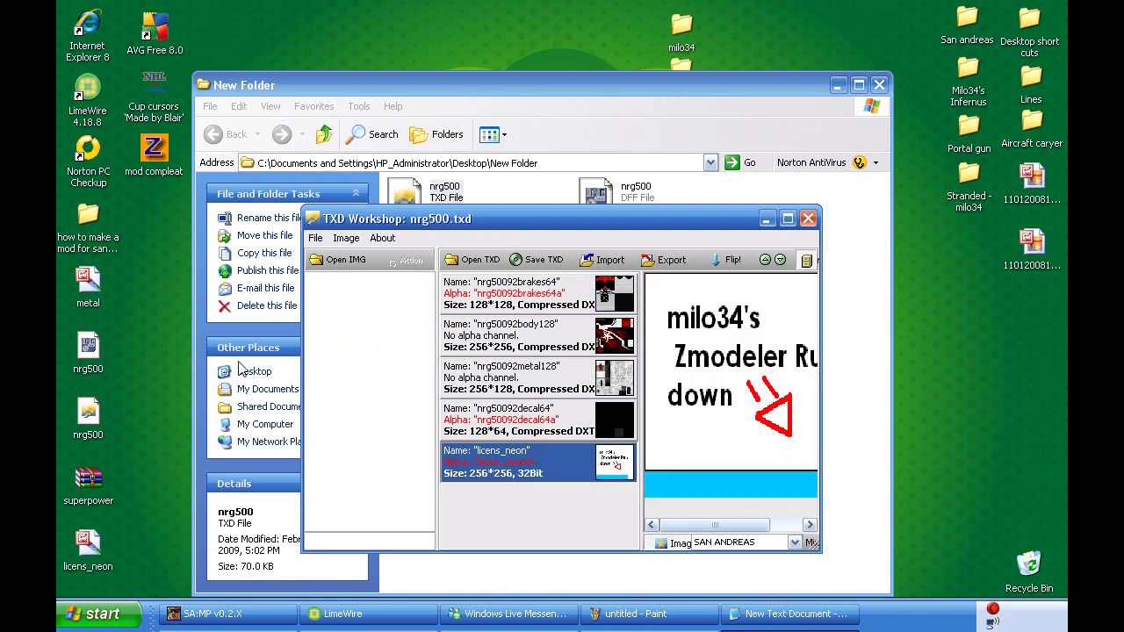
pyautogui.moveTo(88, 292); pyautogui.dragTo(503, 500)
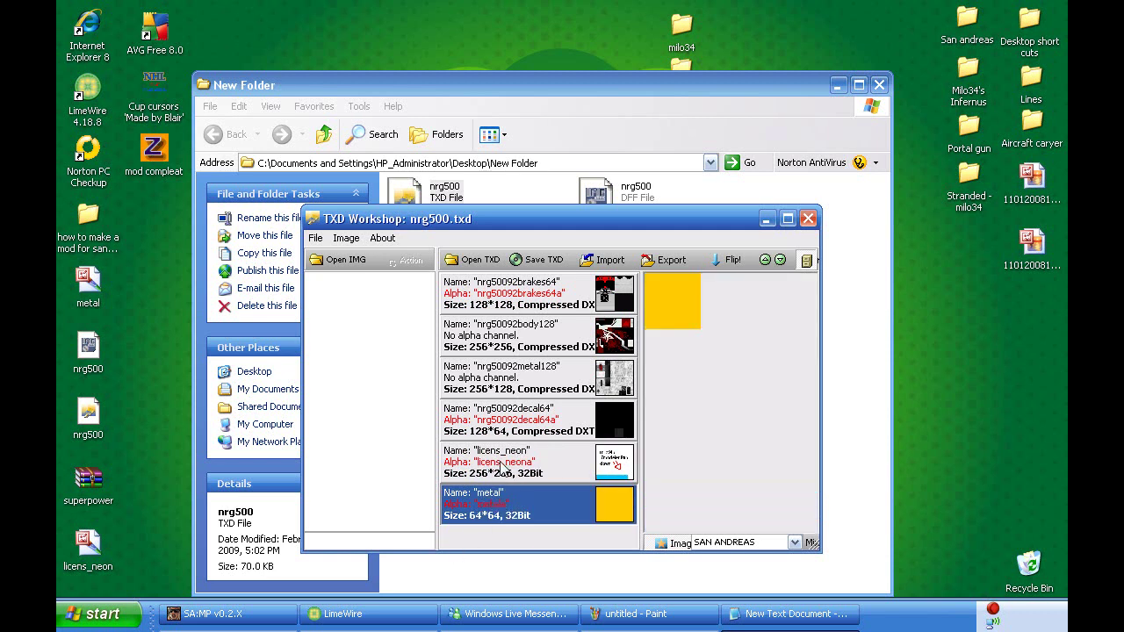
# Turn off alpha and turn on compression for both the licens_neon and metal textures.
pyautogui.doubleClick(503, 468)
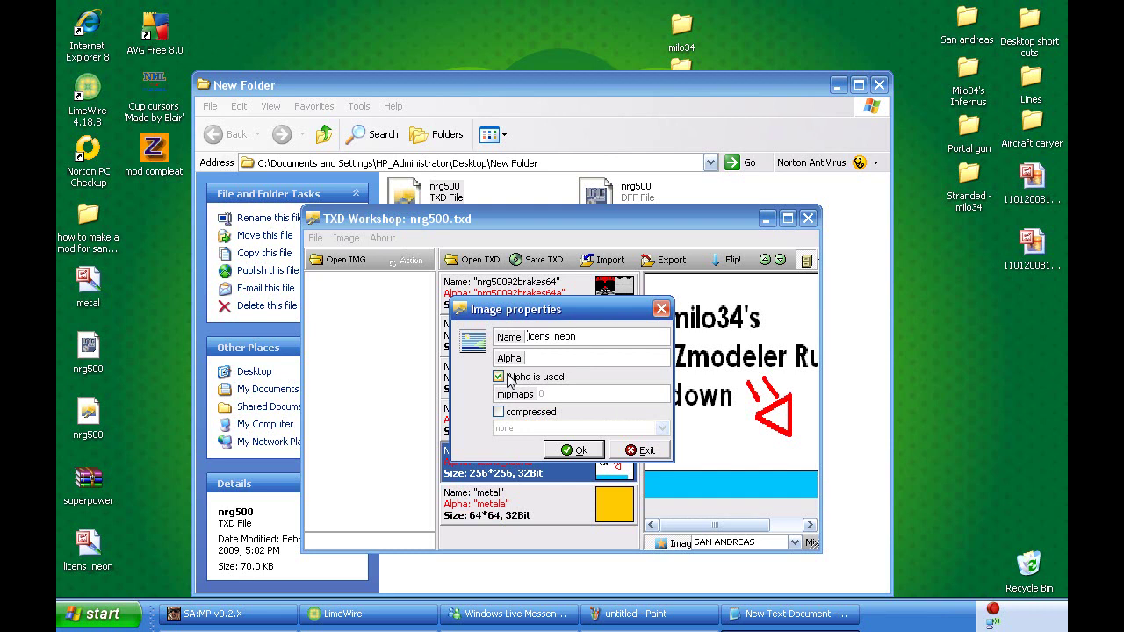
pyautogui.click(507, 378)
pyautogui.click(498, 411)
pyautogui.click(575, 449)
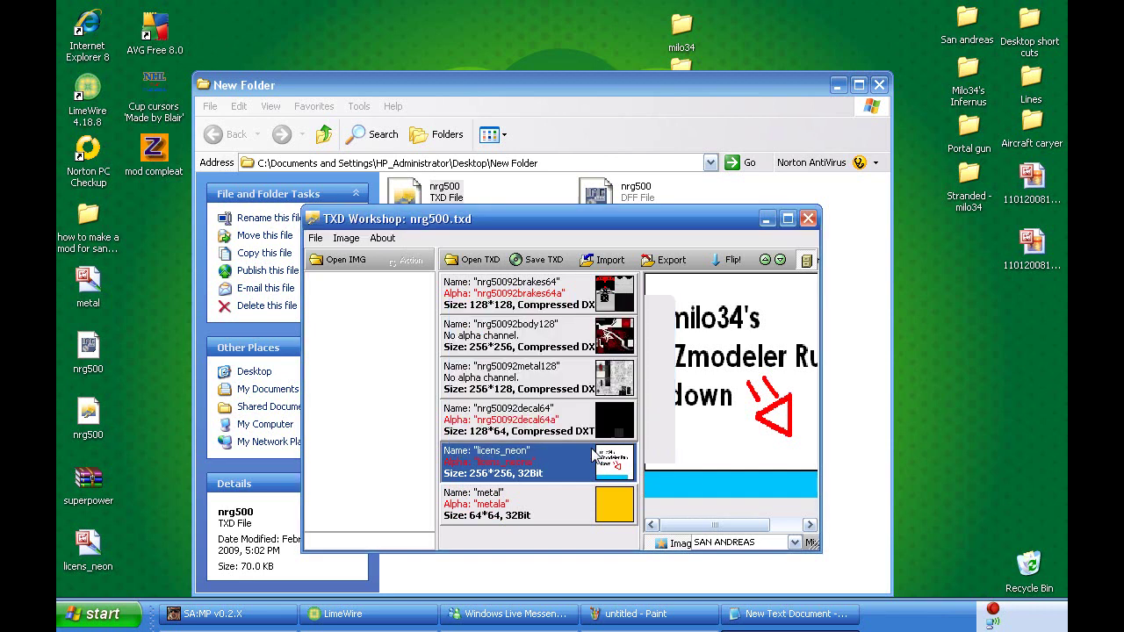
pyautogui.doubleClick(557, 516)
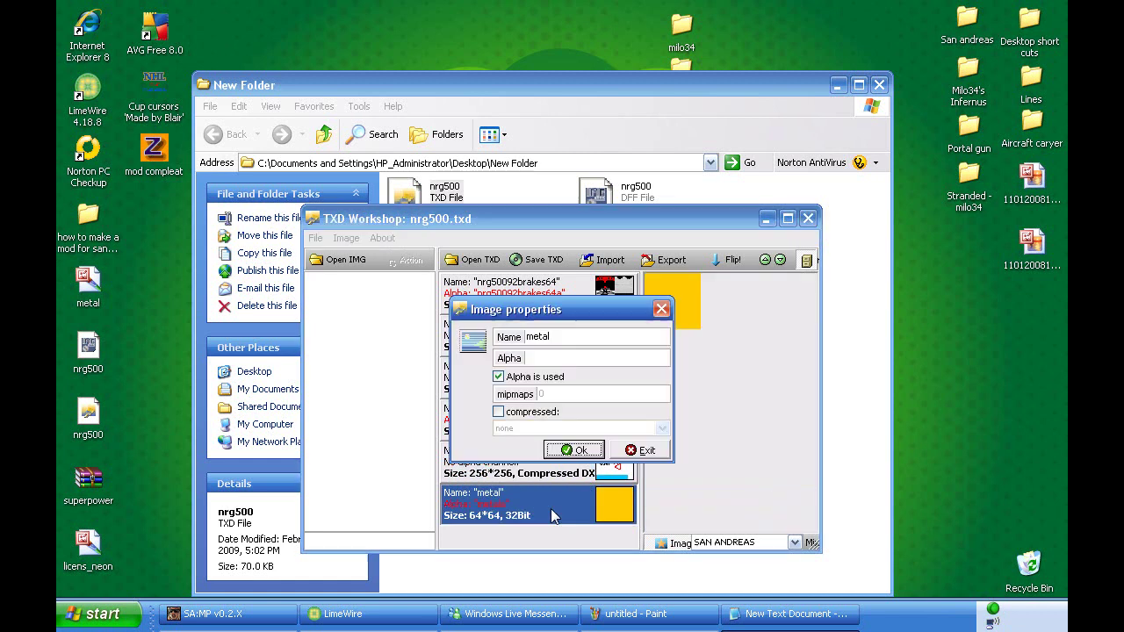
pyautogui.click(509, 380)
pyautogui.click(516, 413)
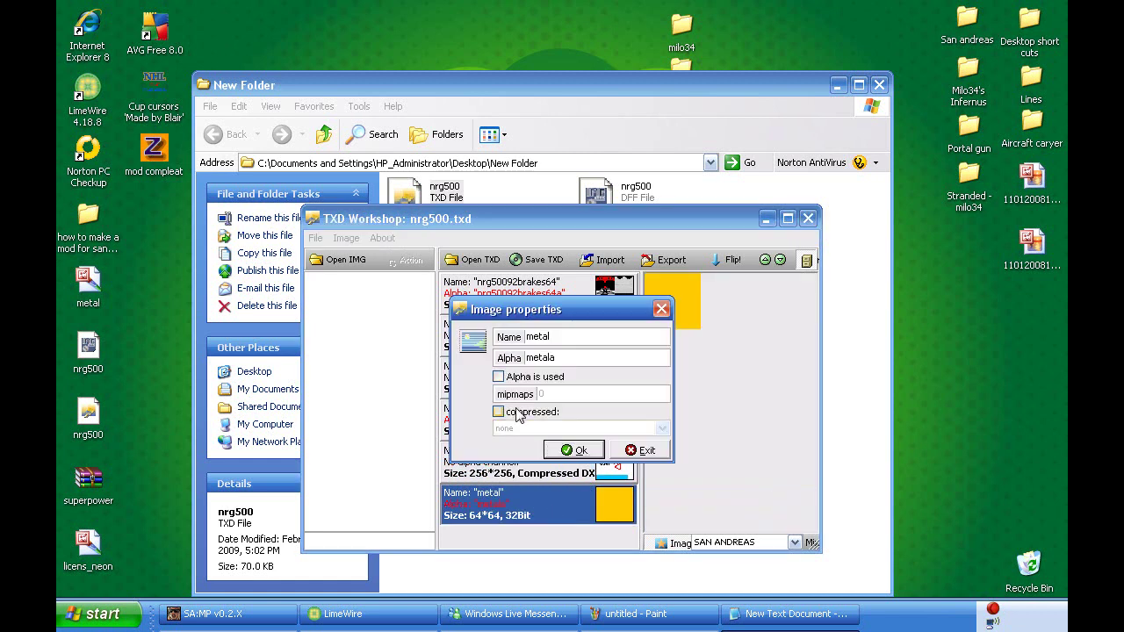
pyautogui.click(580, 450)
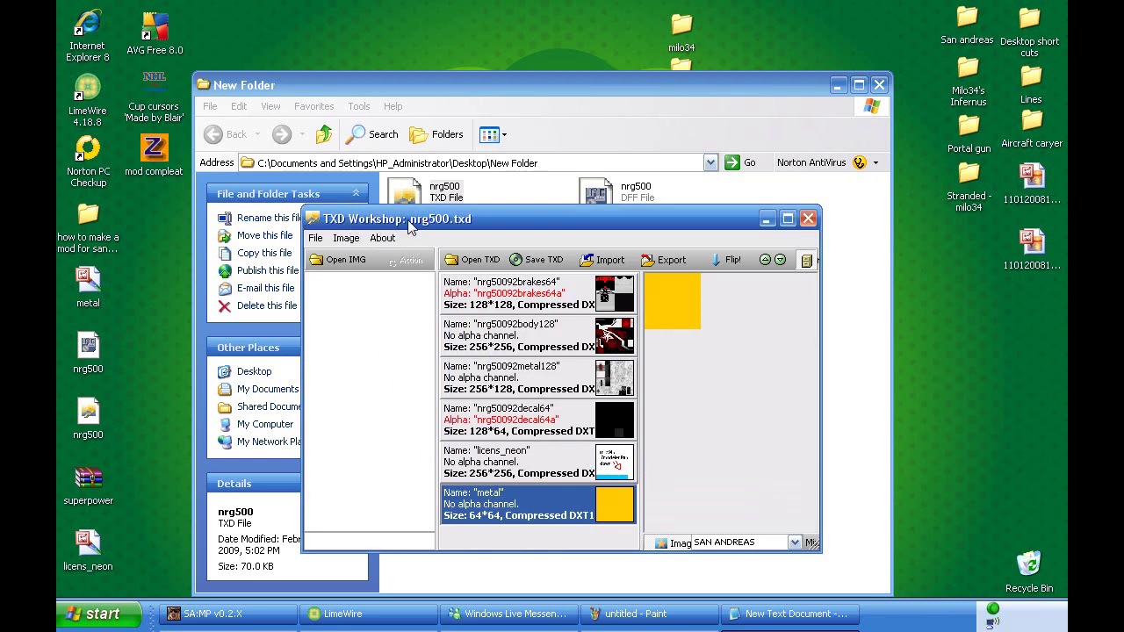
# Save the nrg500.txd texture archive, and close TXD Workshop and the New Folder window.
pyautogui.click(315, 238)
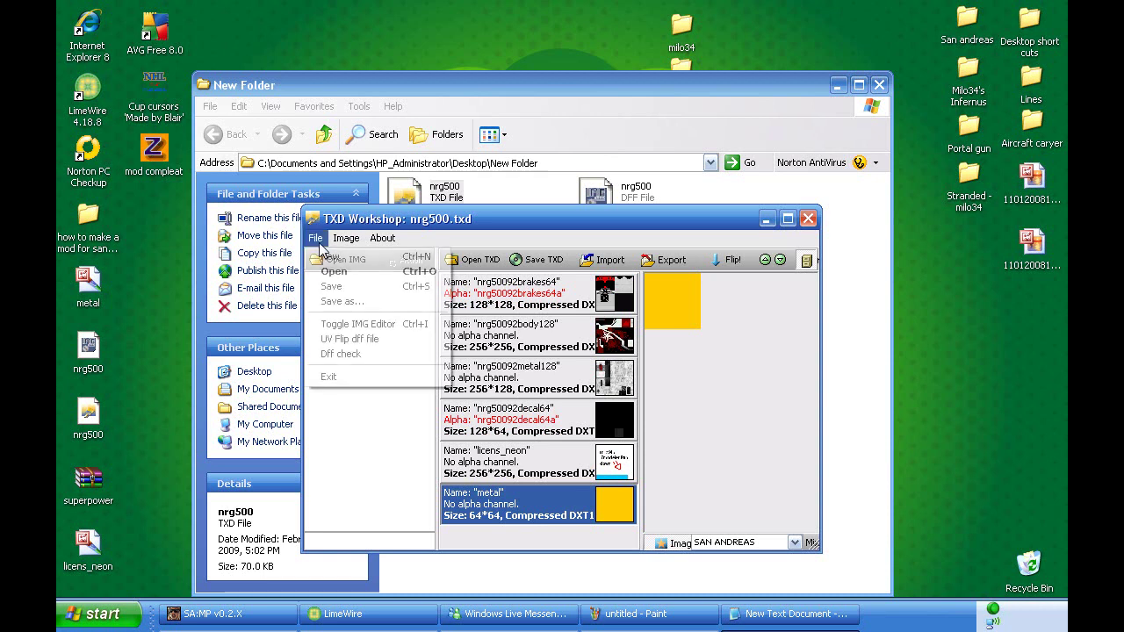
pyautogui.click(348, 288)
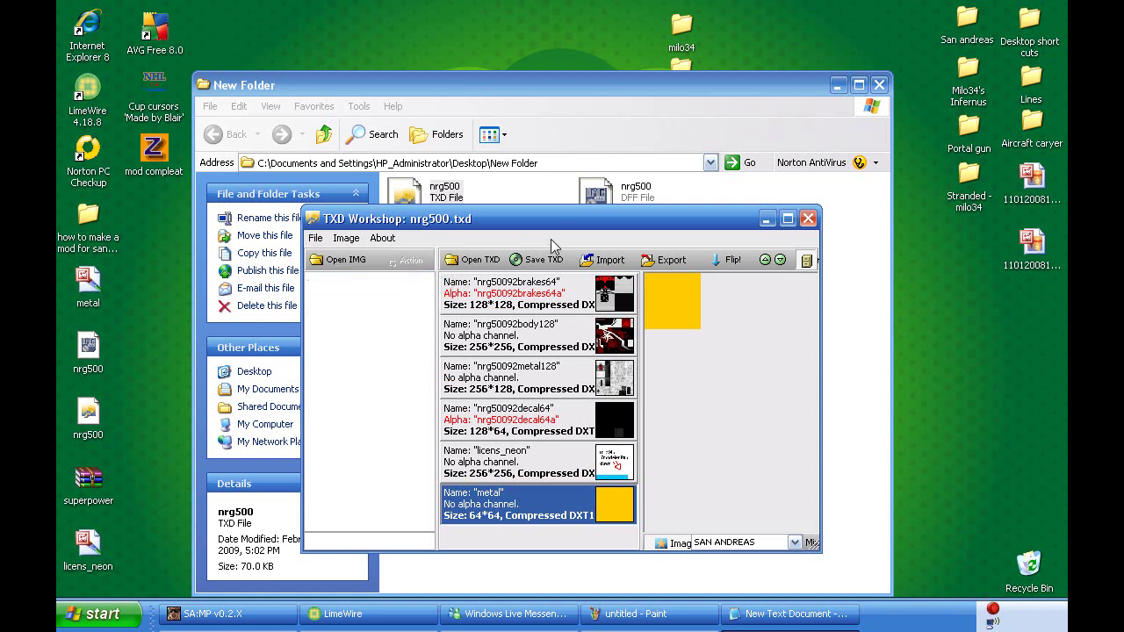
pyautogui.click(808, 218)
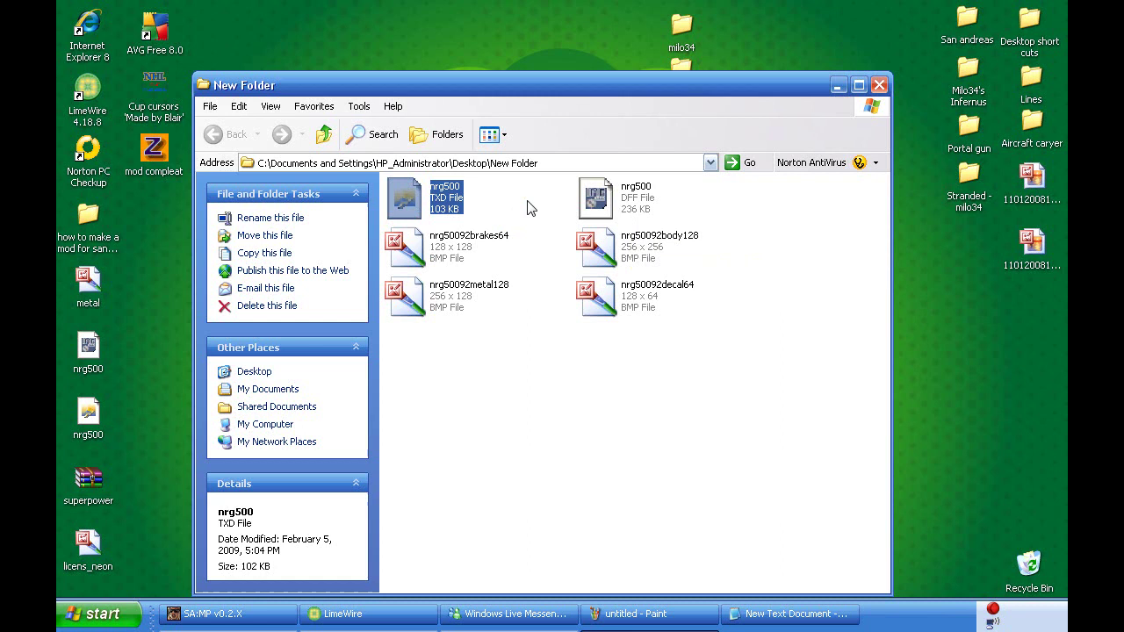
pyautogui.click(879, 87)
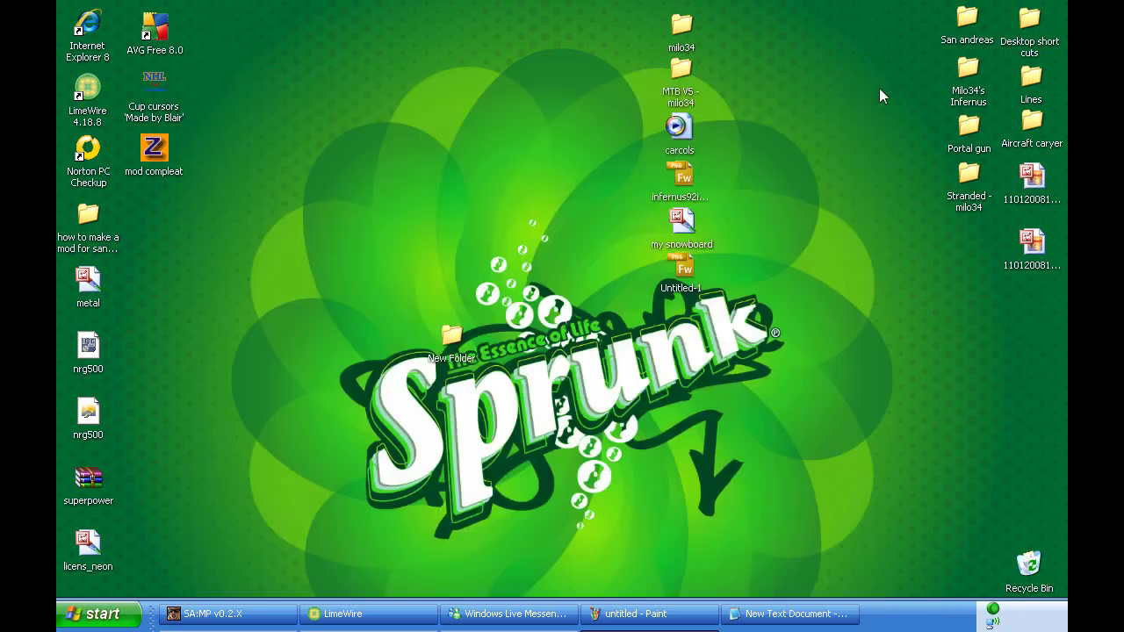
# Launch IMGTool from the C:\Program Files\imgtool20 folder.
pyautogui.click(129, 605)
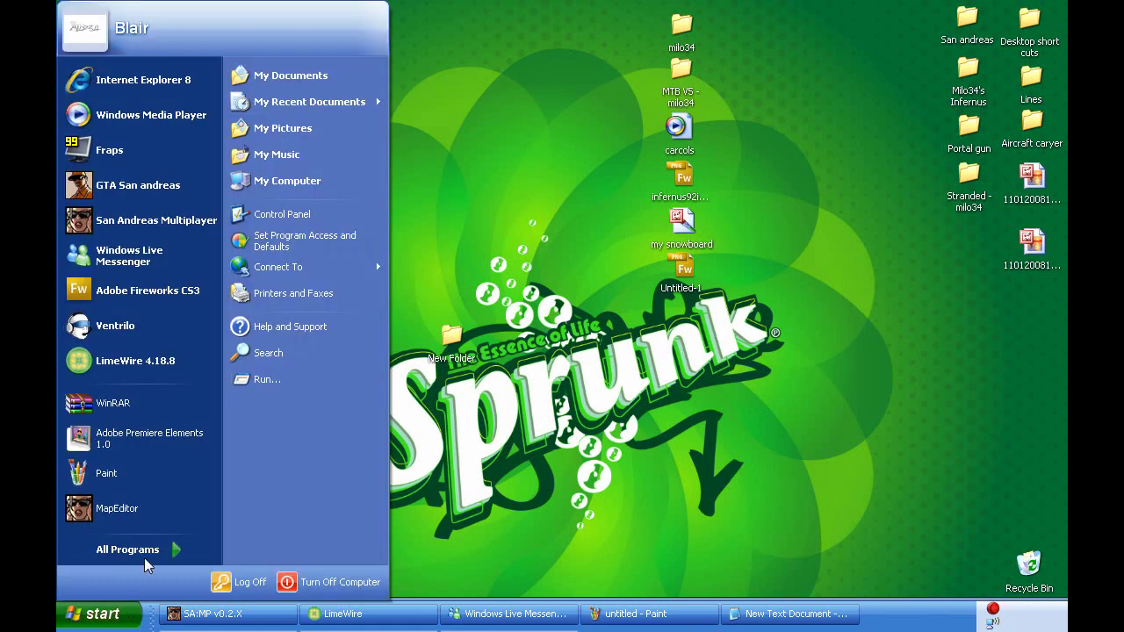
pyautogui.click(287, 179)
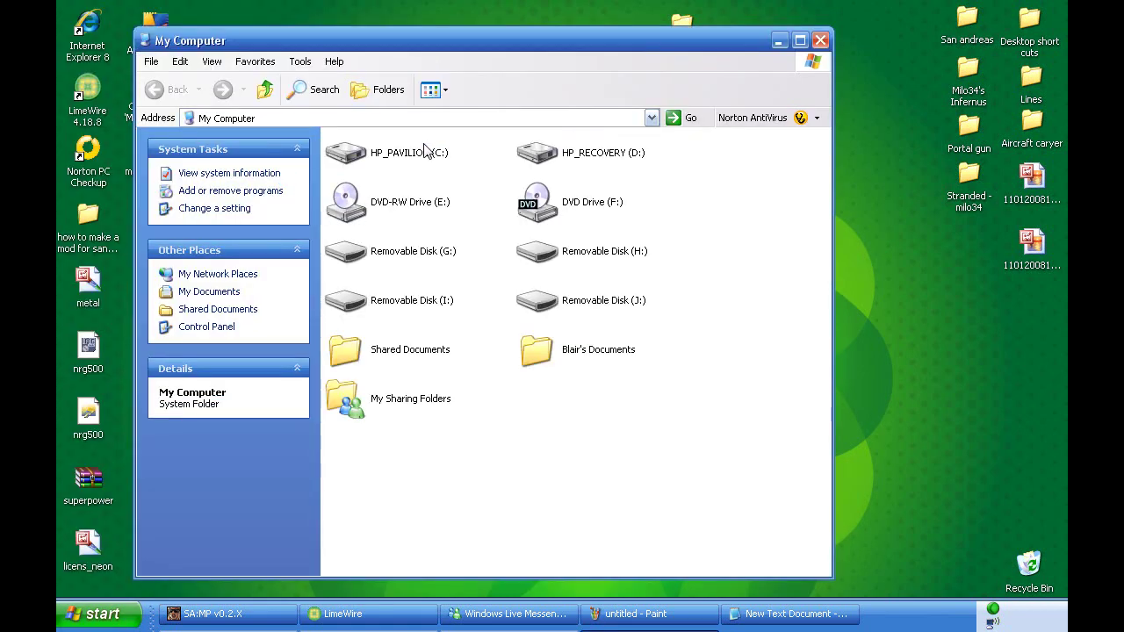
pyautogui.doubleClick(387, 151)
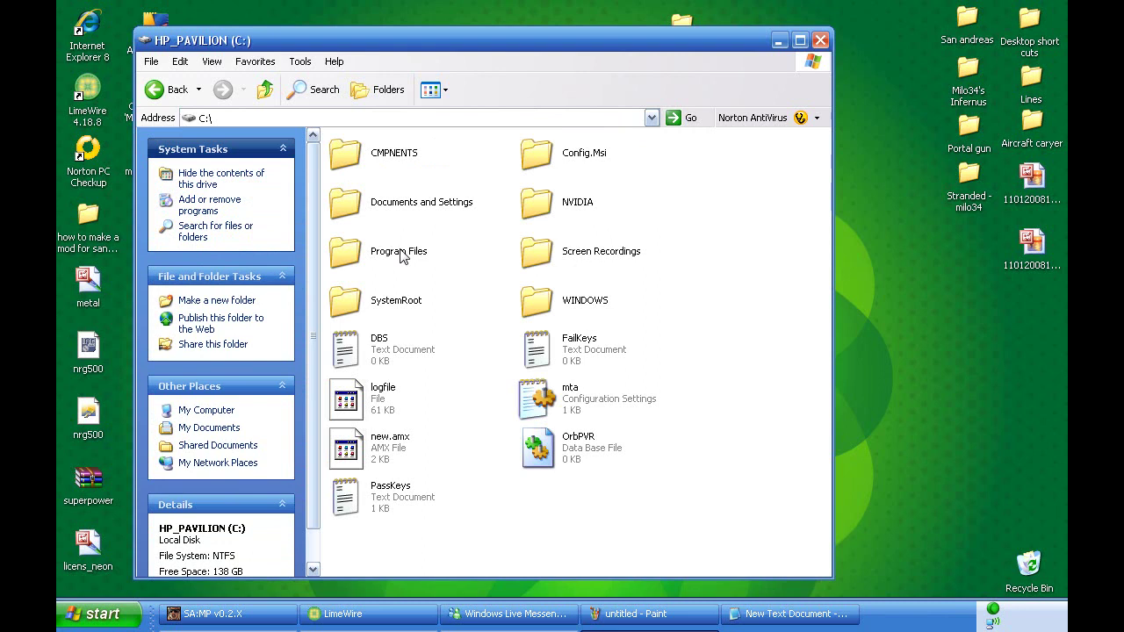
pyautogui.doubleClick(397, 252)
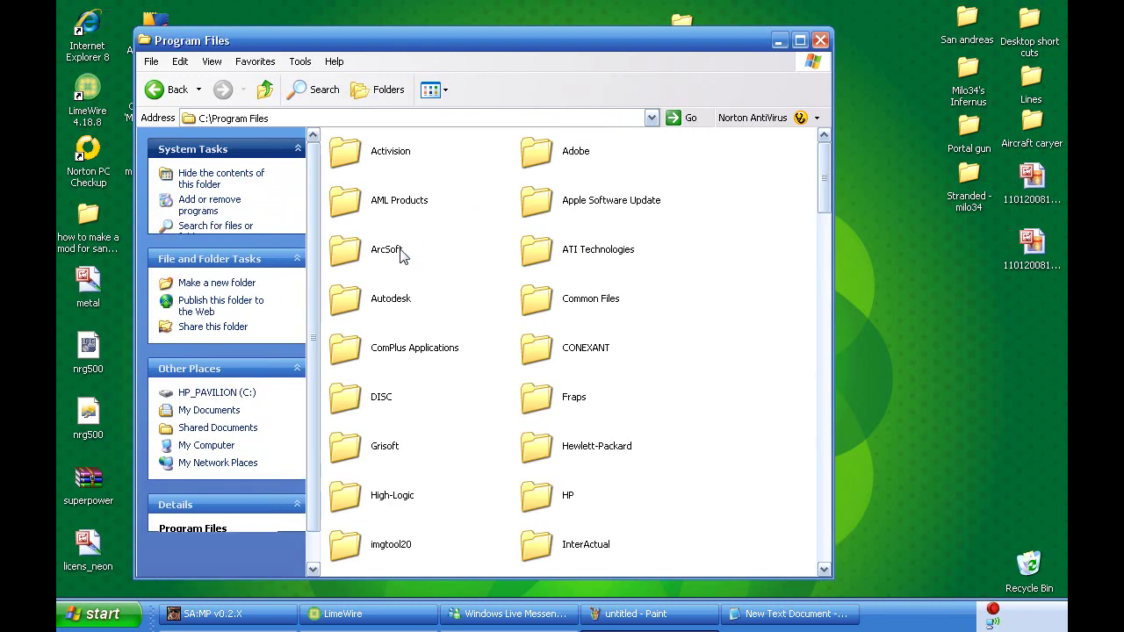
pyautogui.doubleClick(403, 550)
pyautogui.doubleClick(376, 153)
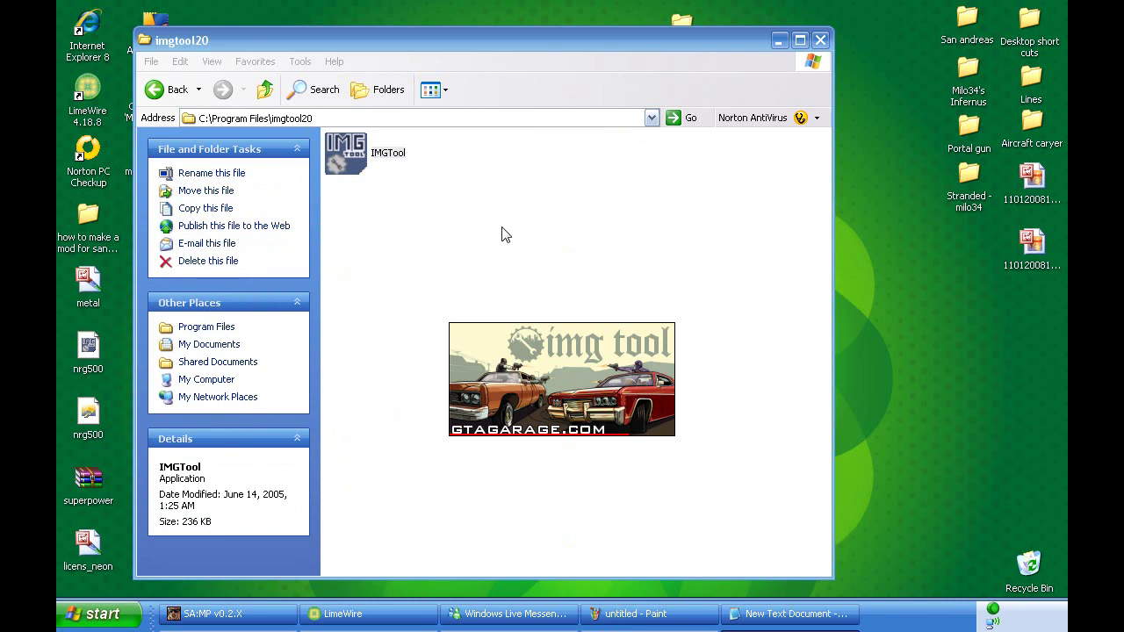
# Open the gta3.img archive in IMG Tool.
pyautogui.click(428, 302)
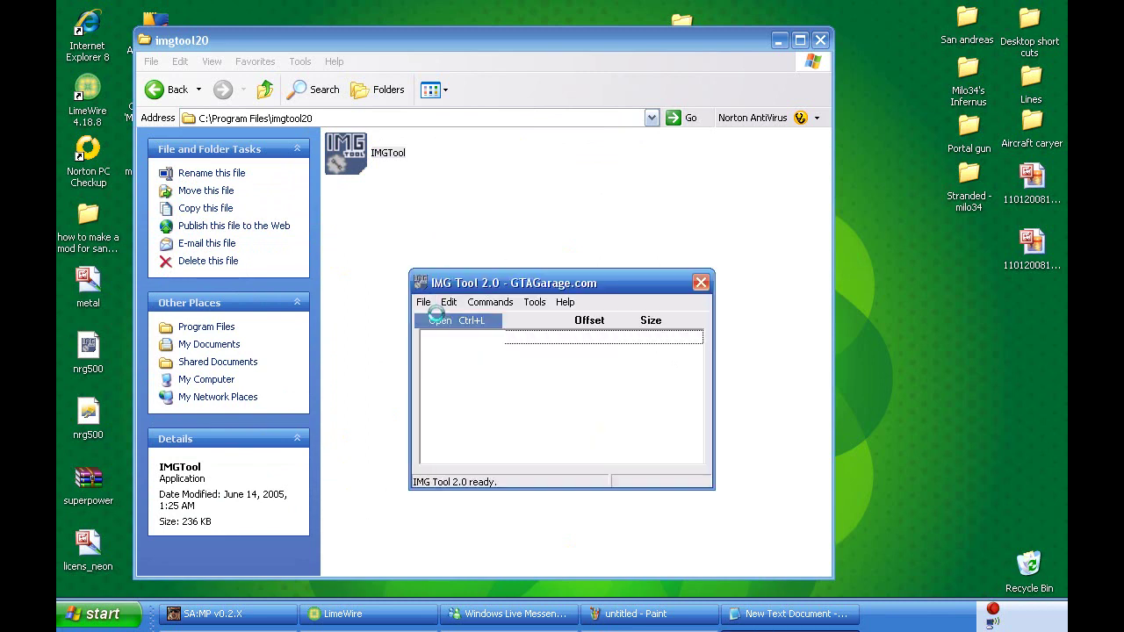
pyautogui.click(439, 318)
pyautogui.doubleClick(434, 272)
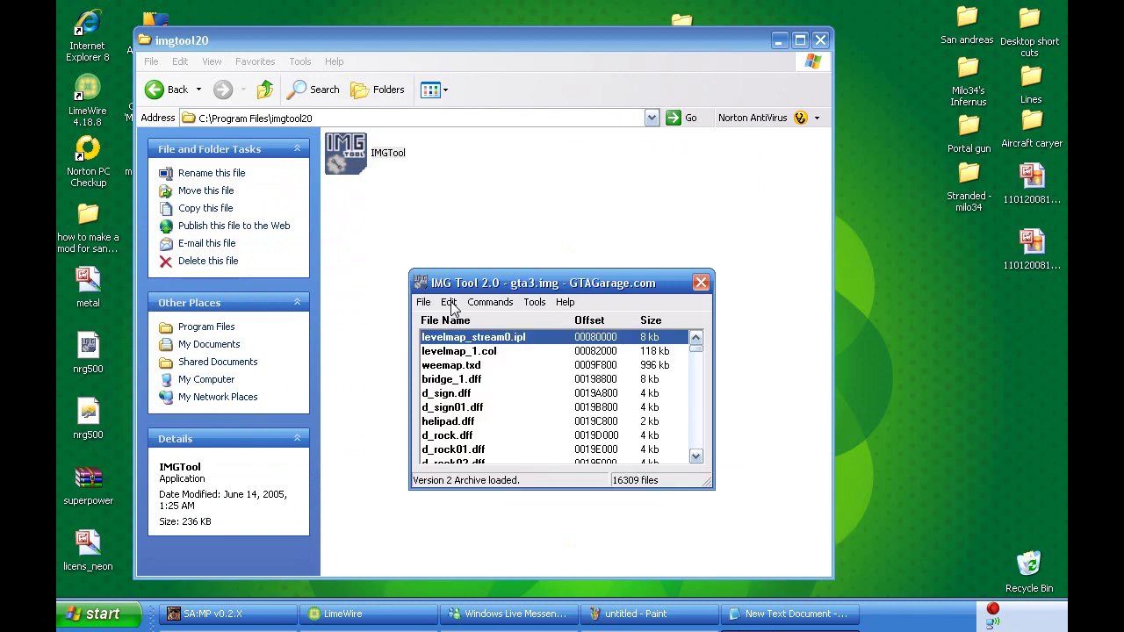
# Find nrg500.txd in the gta3.img archive and extract it to the Desktop.
pyautogui.click(448, 302)
pyautogui.click(461, 337)
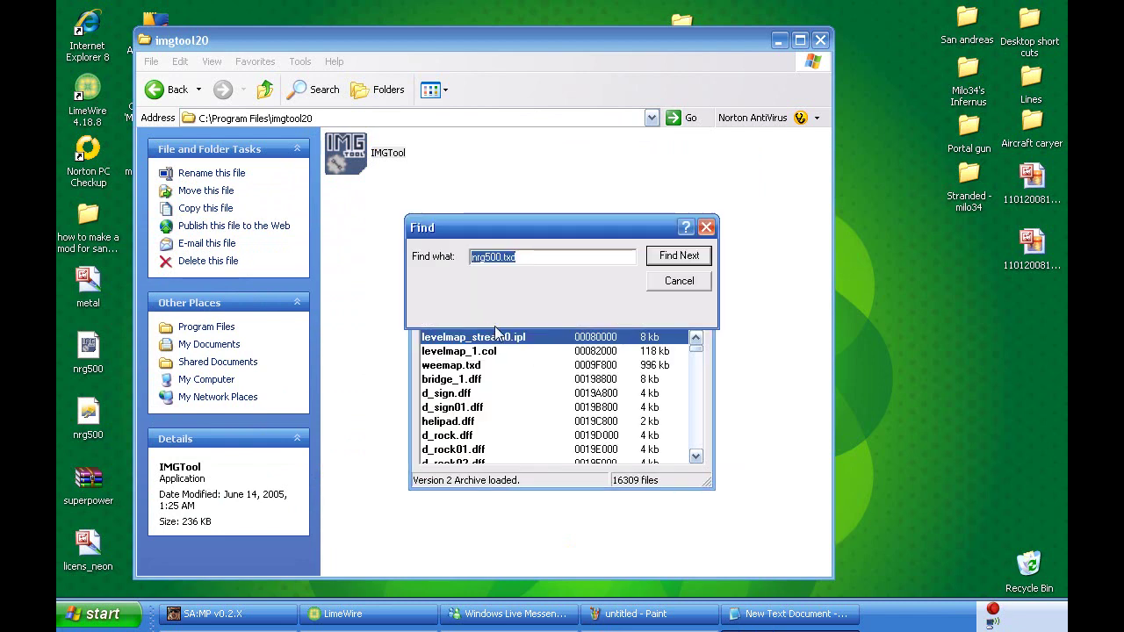
pyautogui.press('Return')
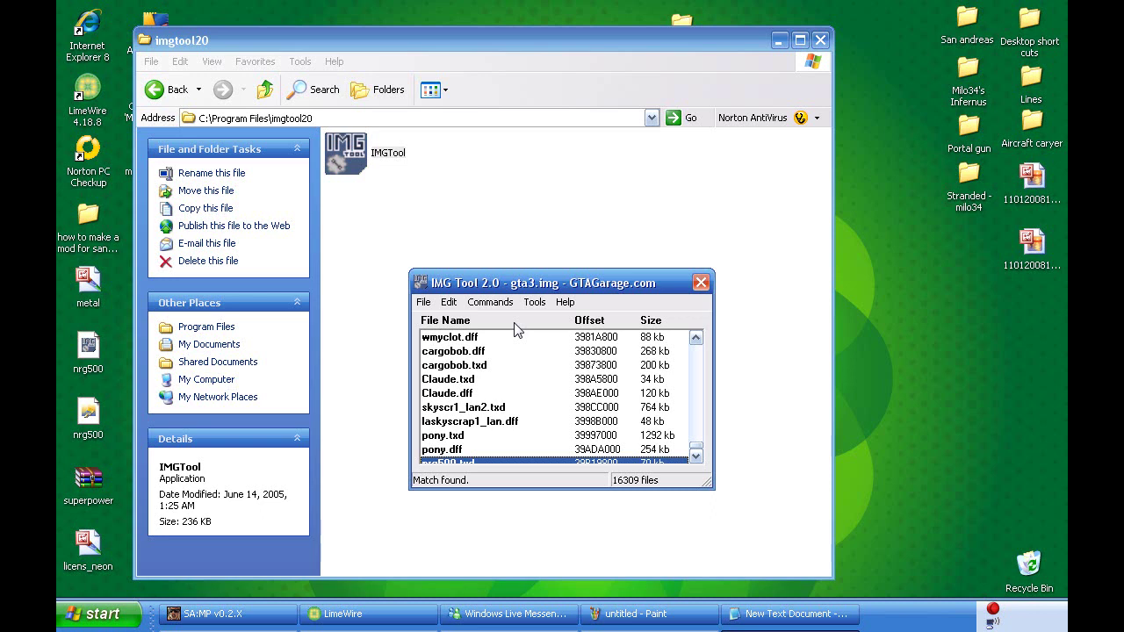
pyautogui.scroll(-2, 516, 330)
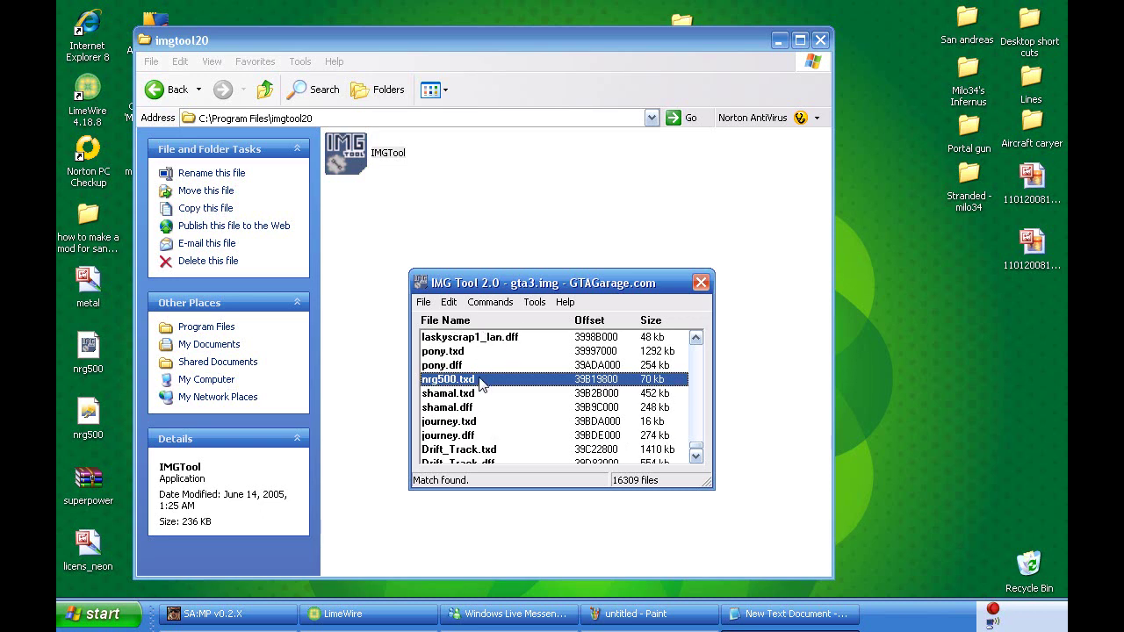
pyautogui.click(490, 302)
pyautogui.click(492, 361)
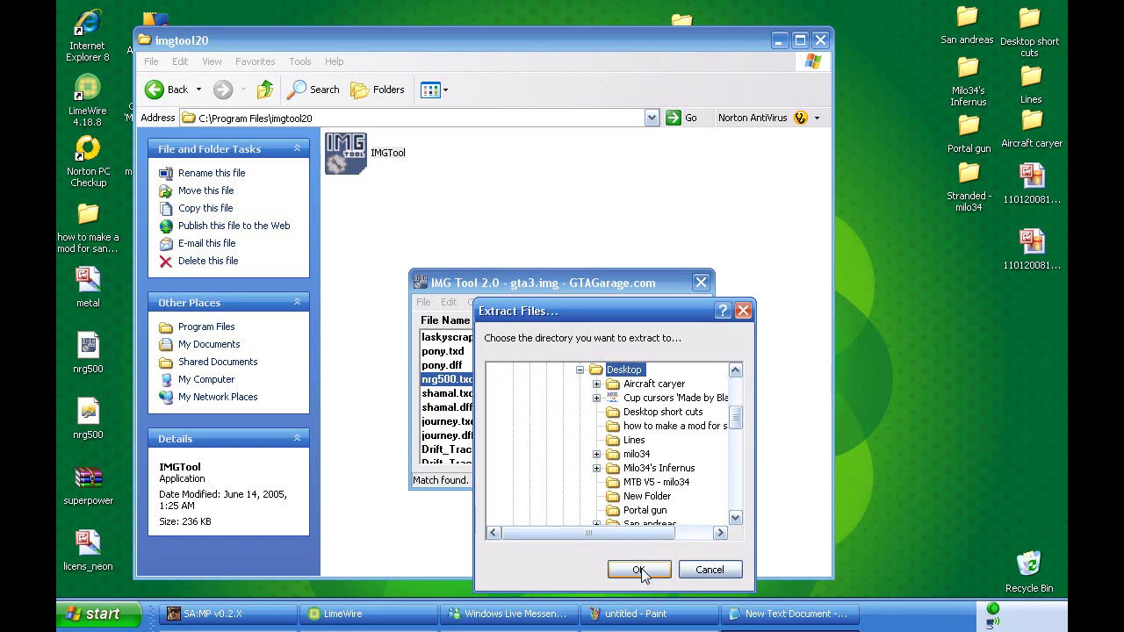
pyautogui.click(638, 570)
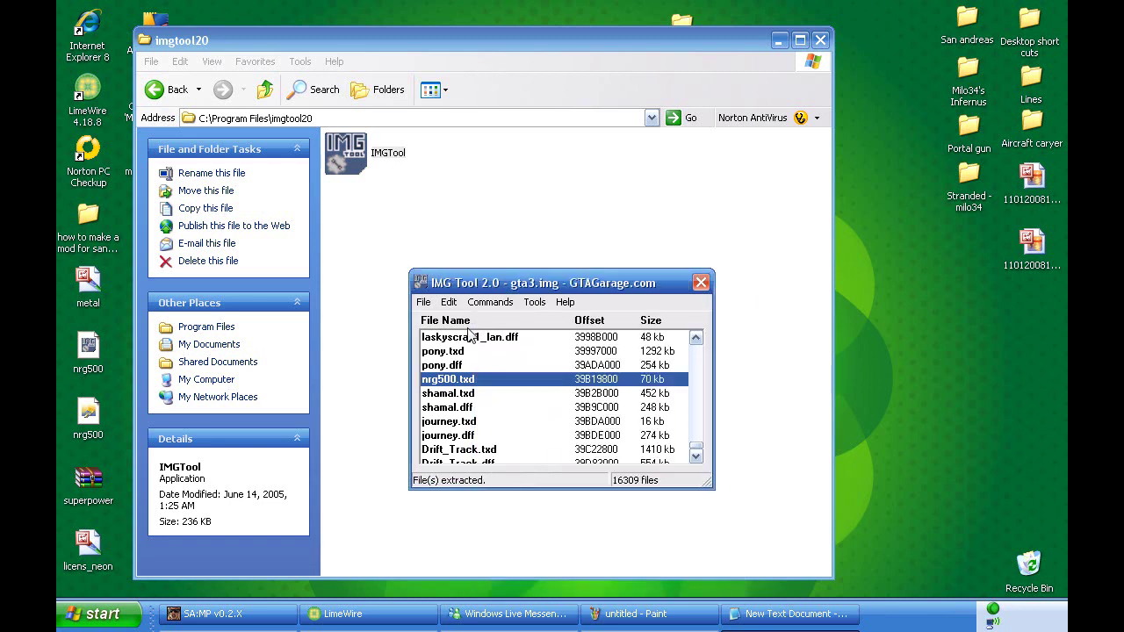
# Find nrg500.dff in the gta3.img archive and extract it to the Desktop.
pyautogui.click(448, 302)
pyautogui.click(470, 336)
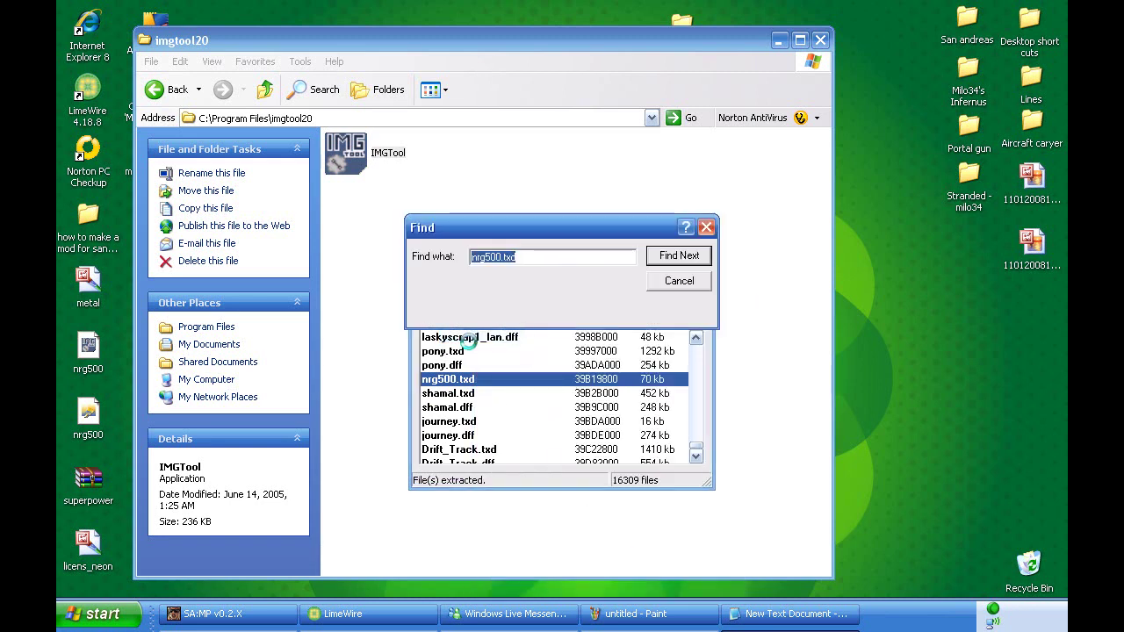
pyautogui.press('End')
pyautogui.press('BackSpace')
pyautogui.press('BackSpace')
pyautogui.press('BackSpace')
pyautogui.write('df')
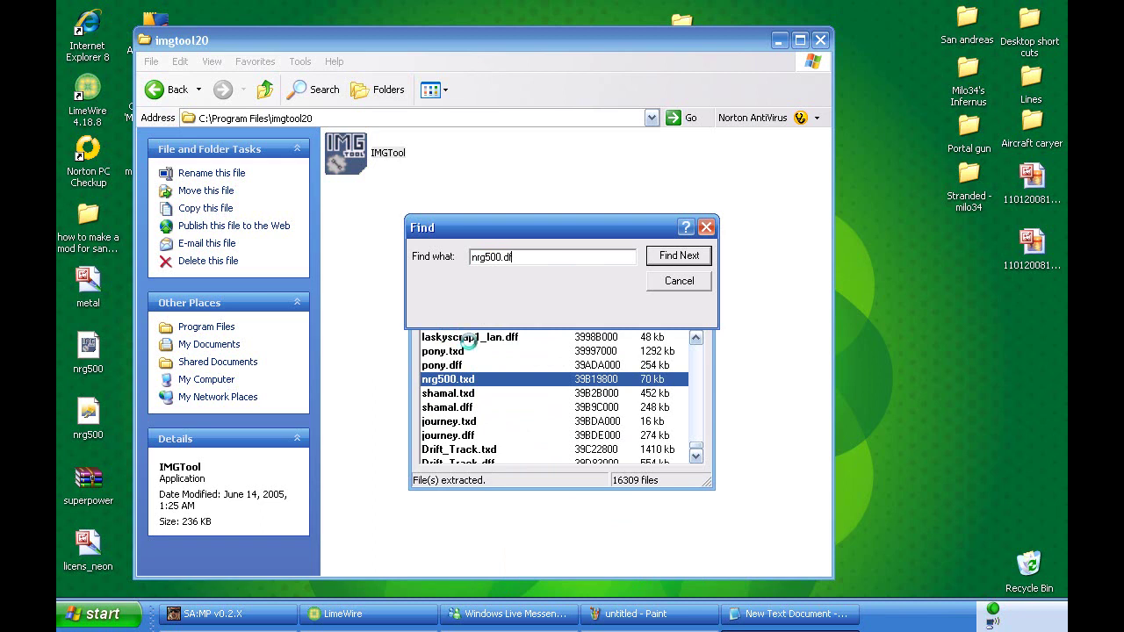
pyautogui.write('f')
pyautogui.press('Return')
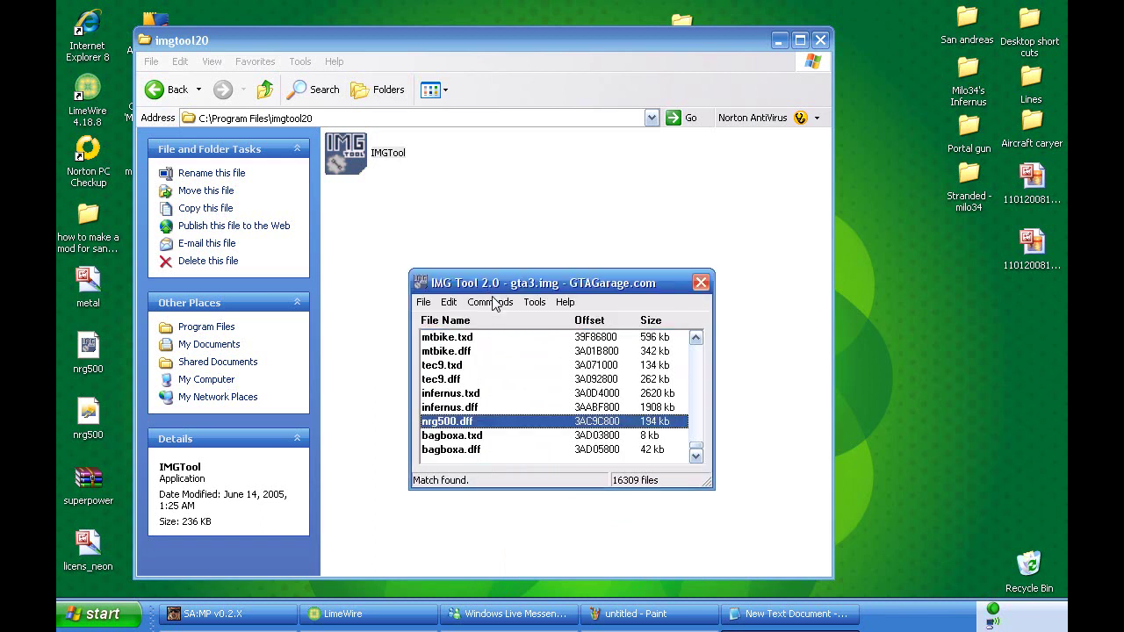
pyautogui.click(495, 303)
pyautogui.click(520, 357)
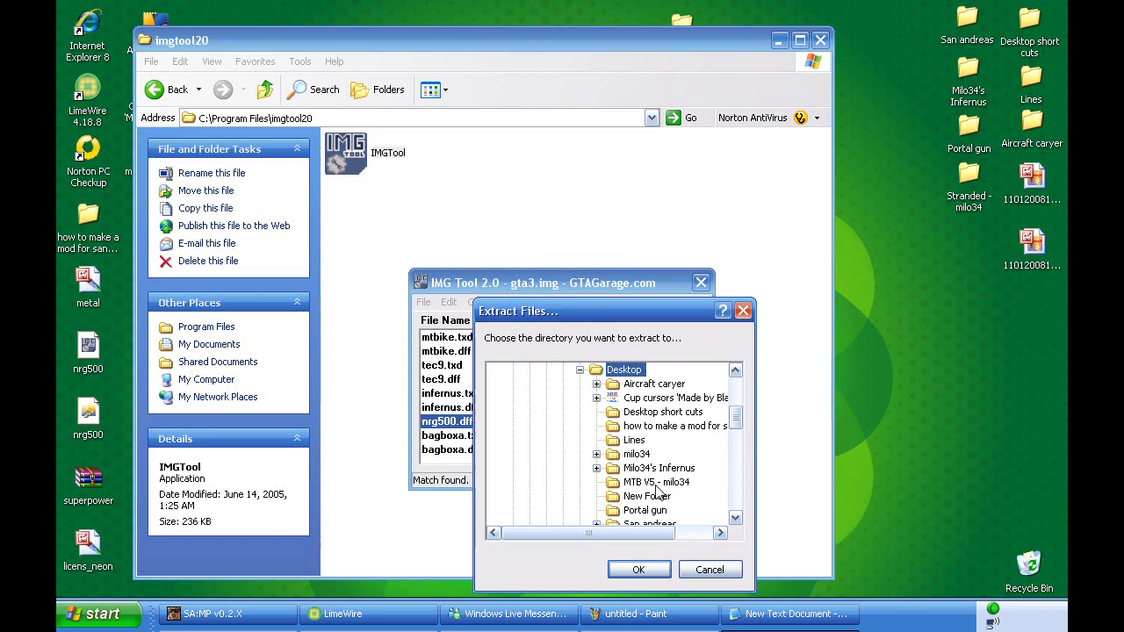
pyautogui.click(640, 570)
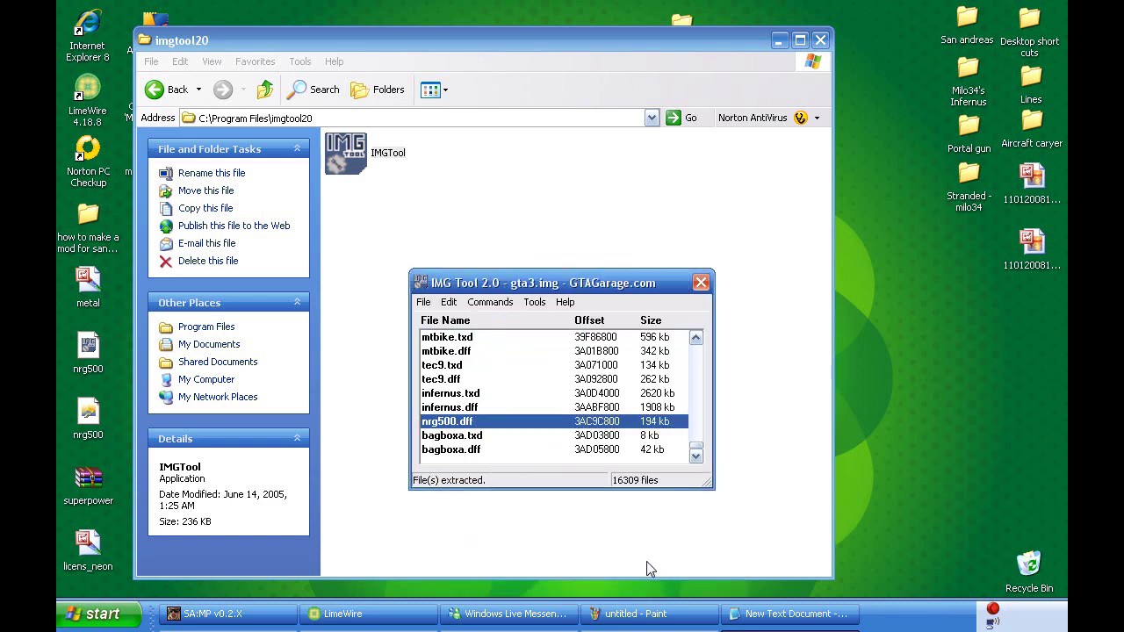
# Delete the original nrg500.dff from the gta3.img archive.
pyautogui.click(492, 303)
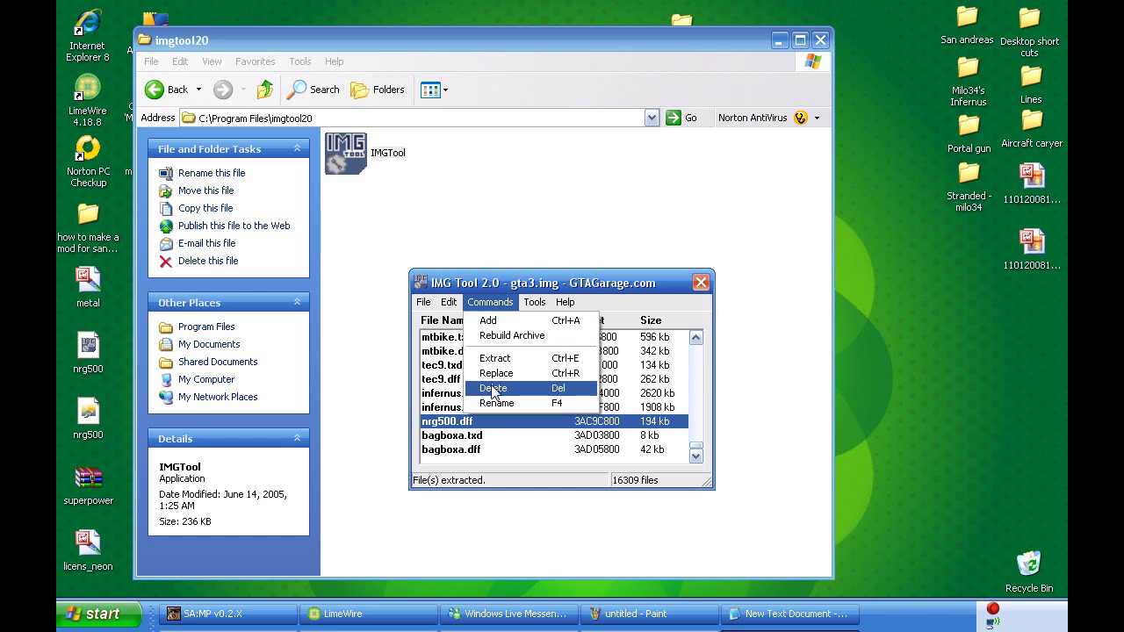
pyautogui.click(492, 389)
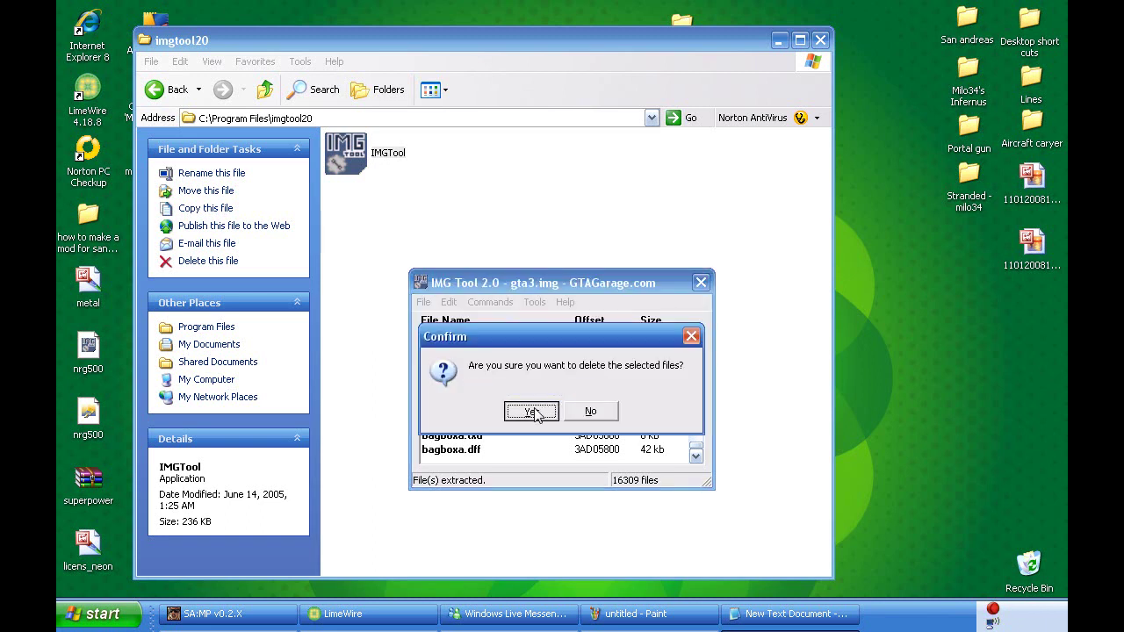
pyautogui.click(531, 410)
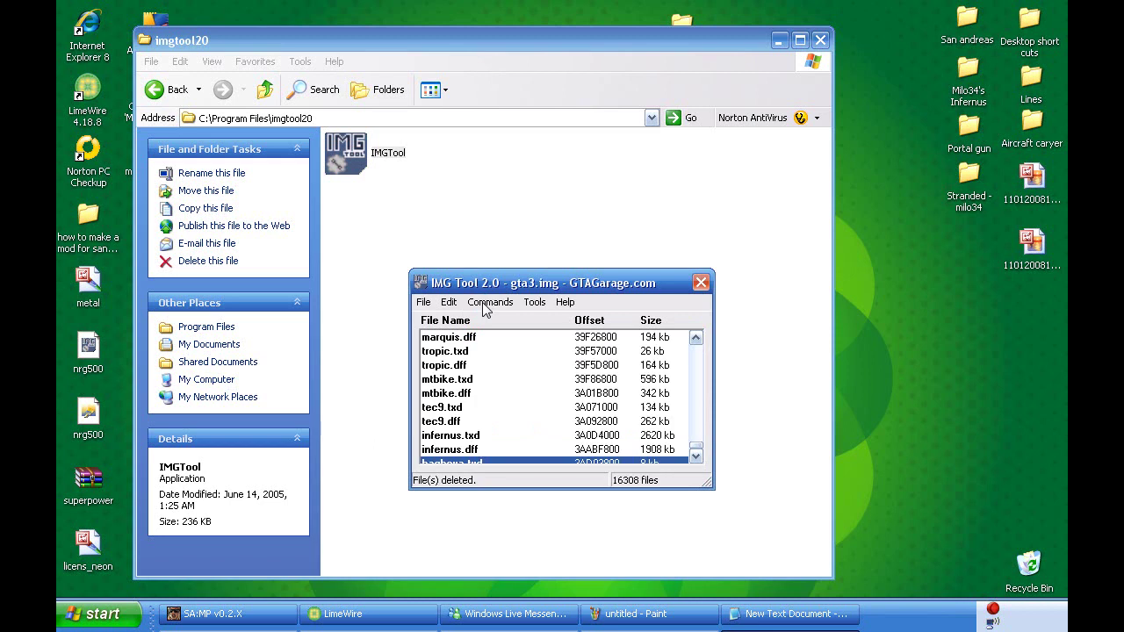
# Find the original nrg500.txd in the gta3.img archive and delete it.
pyautogui.click(455, 303)
pyautogui.click(462, 336)
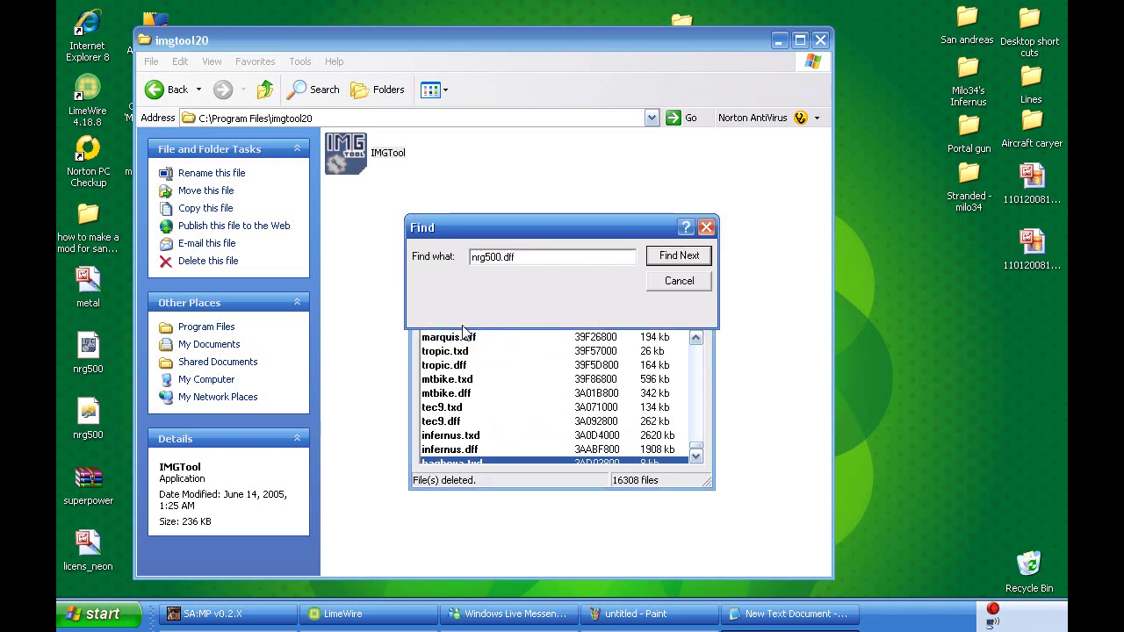
pyautogui.press('BackSpace')
pyautogui.press('BackSpace')
pyautogui.write('tx')
pyautogui.press('Return')
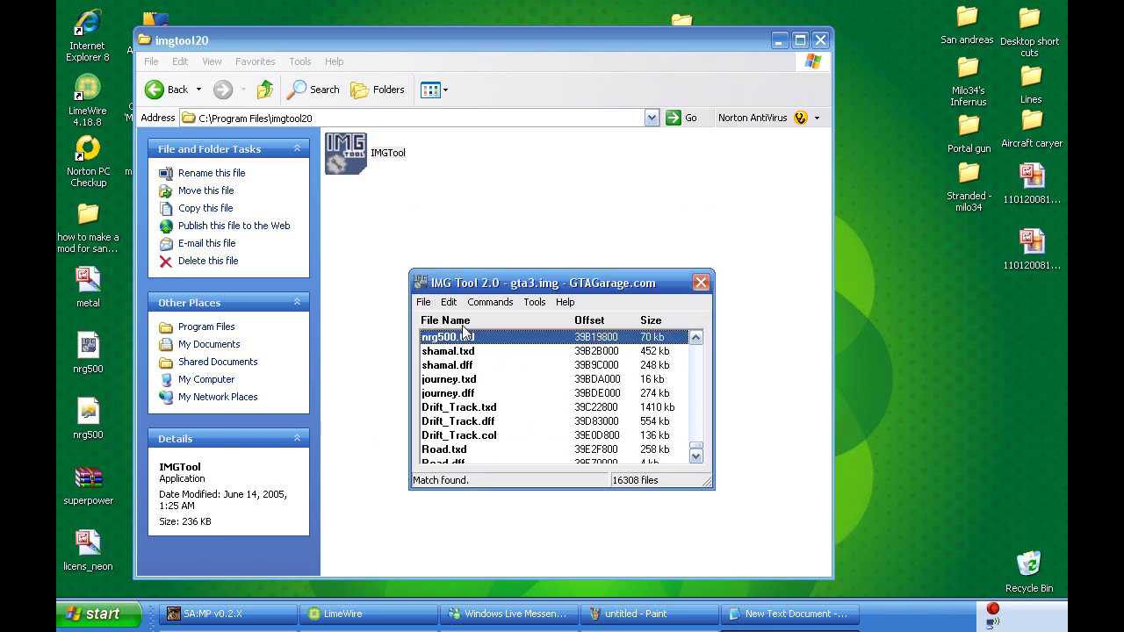
pyautogui.click(484, 303)
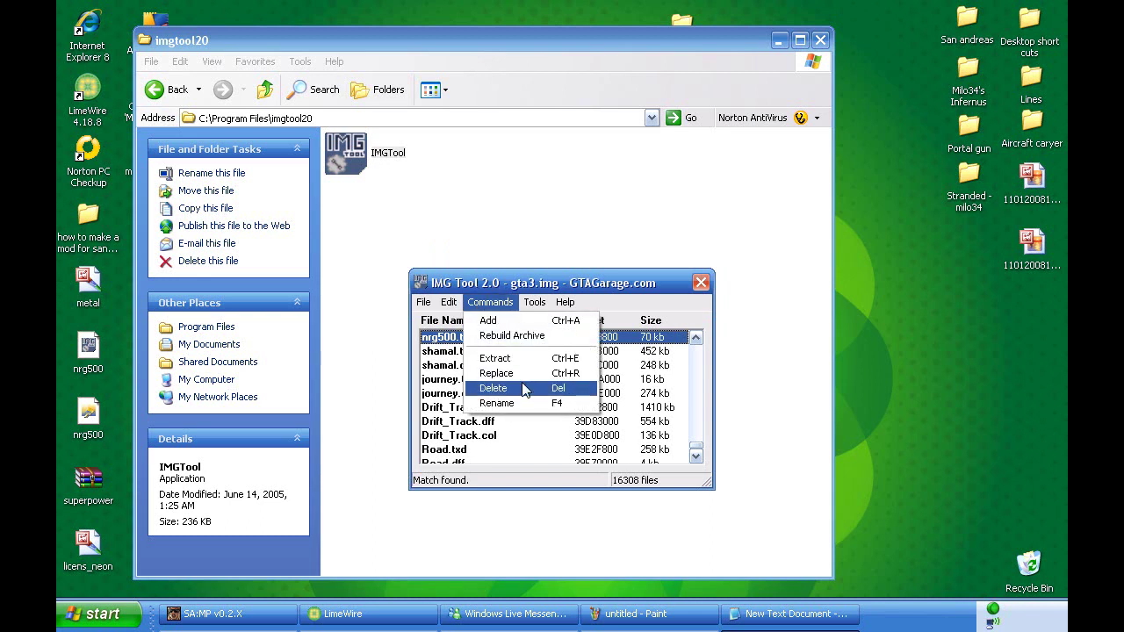
pyautogui.click(494, 387)
pyautogui.click(529, 412)
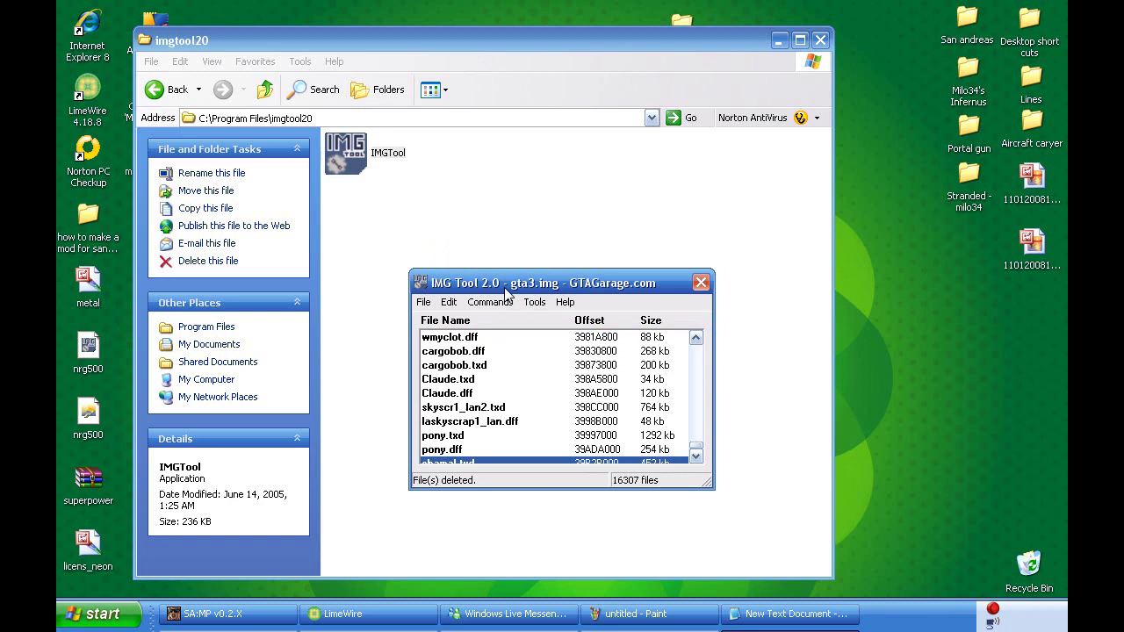
# Add the modded nrg500.txd from the Desktop's New Folder to the gta3.img archive.
pyautogui.click(485, 303)
pyautogui.click(491, 323)
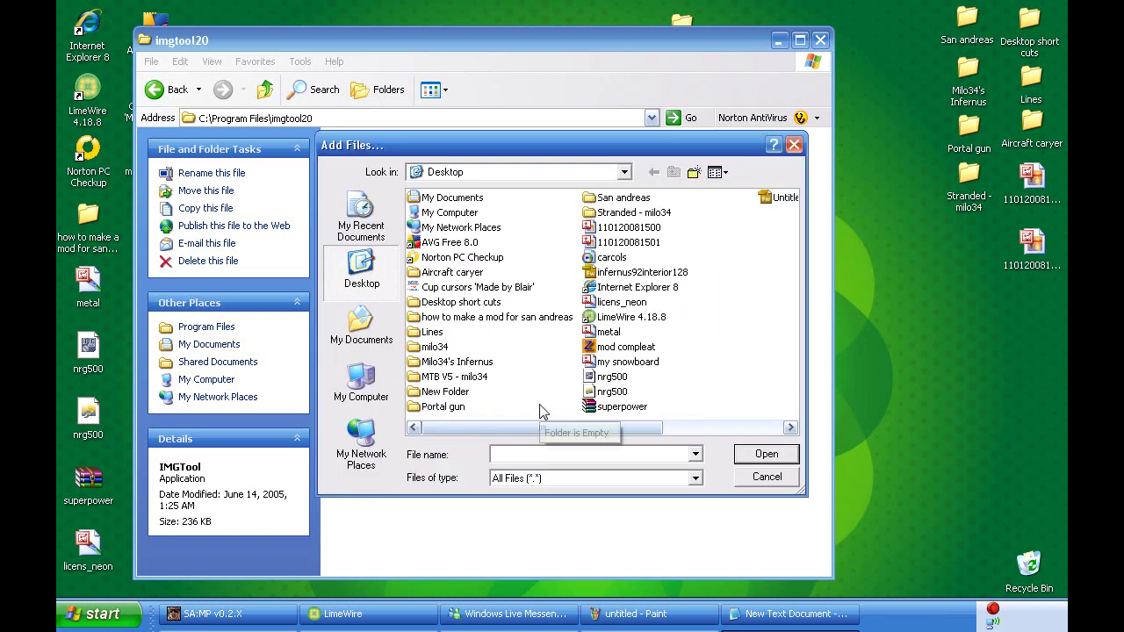
pyautogui.doubleClick(445, 392)
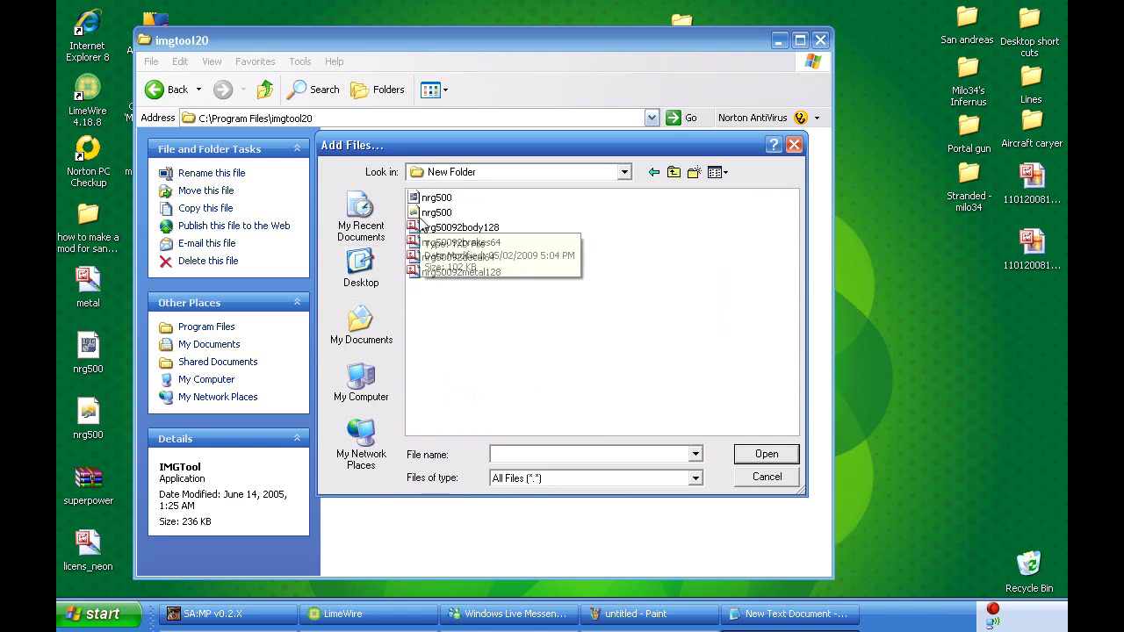
pyautogui.doubleClick(420, 217)
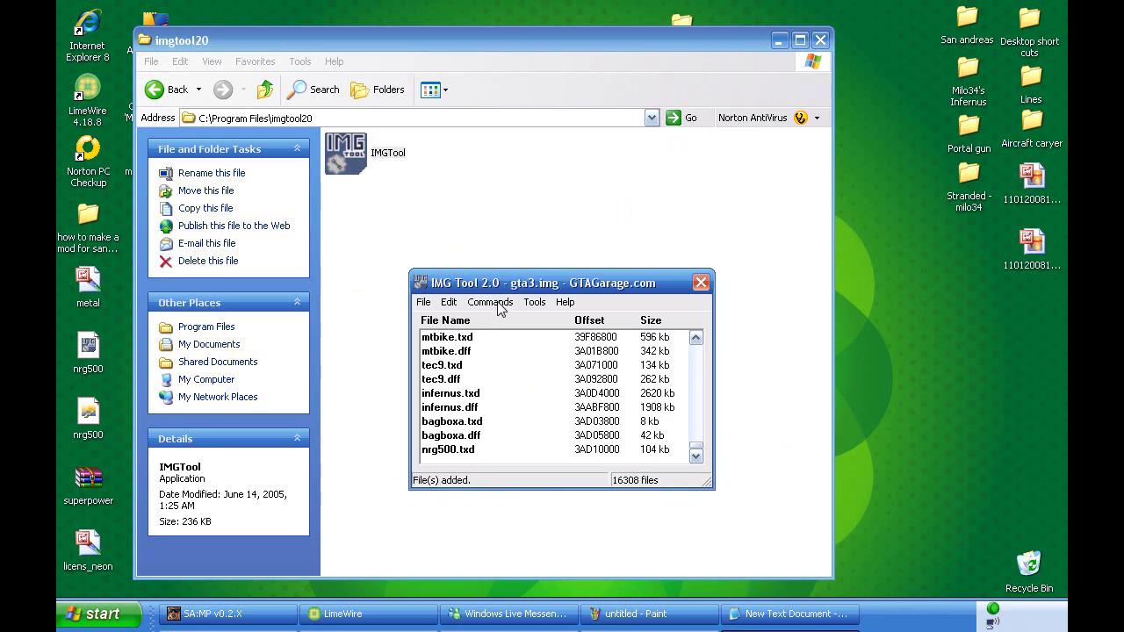
# Add the modded nrg500.dff from New Folder to the archive and close IMG Tool.
pyautogui.click(497, 303)
pyautogui.click(492, 323)
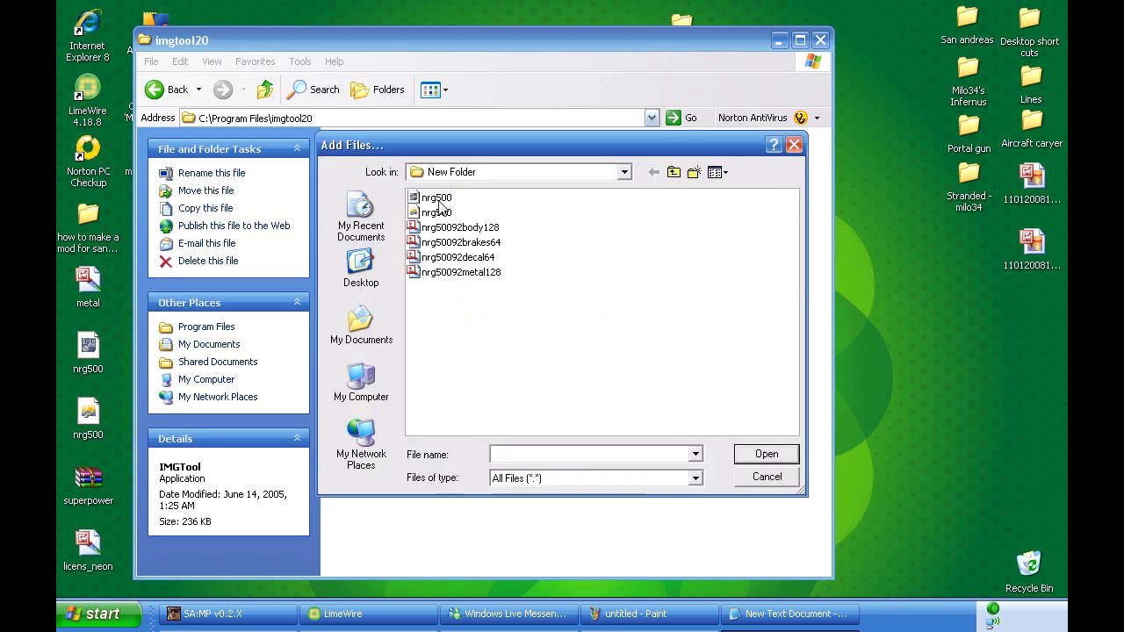
pyautogui.doubleClick(439, 204)
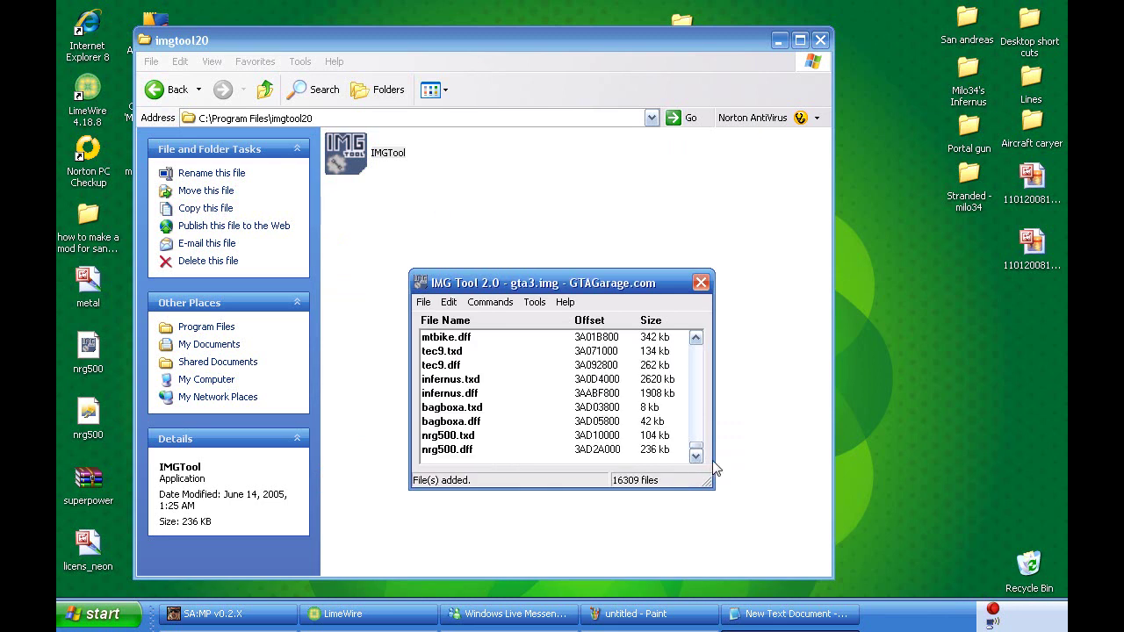
pyautogui.click(755, 454)
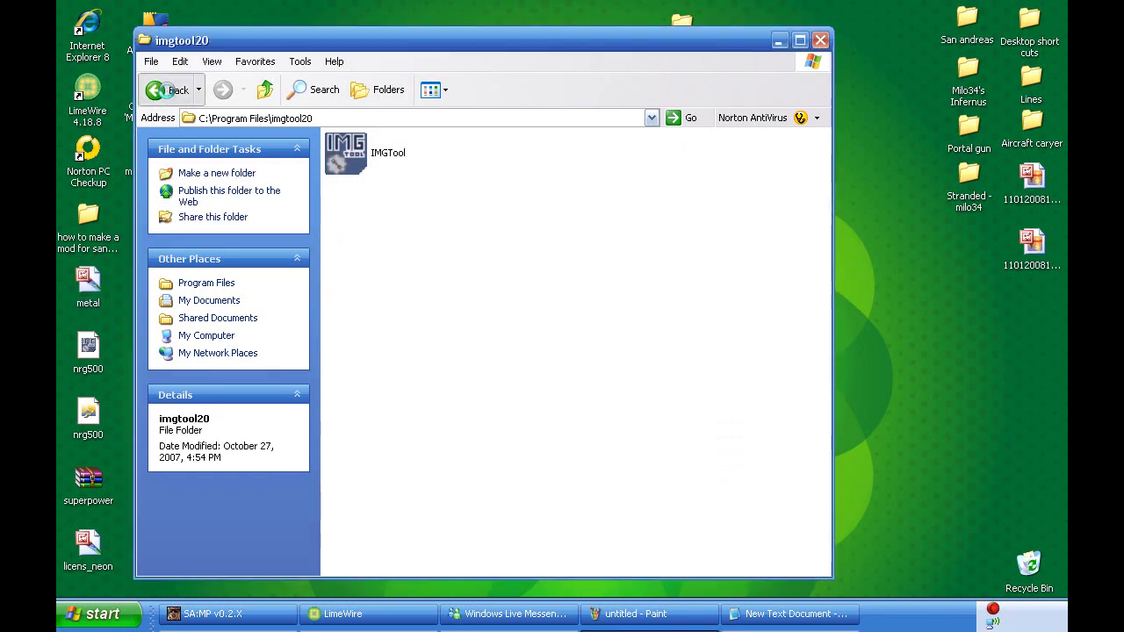
# Go to the GTA San Andreas folder under Program Files\Rockstar Games and launch GGMM.
pyautogui.click(164, 90)
pyautogui.click(377, 204)
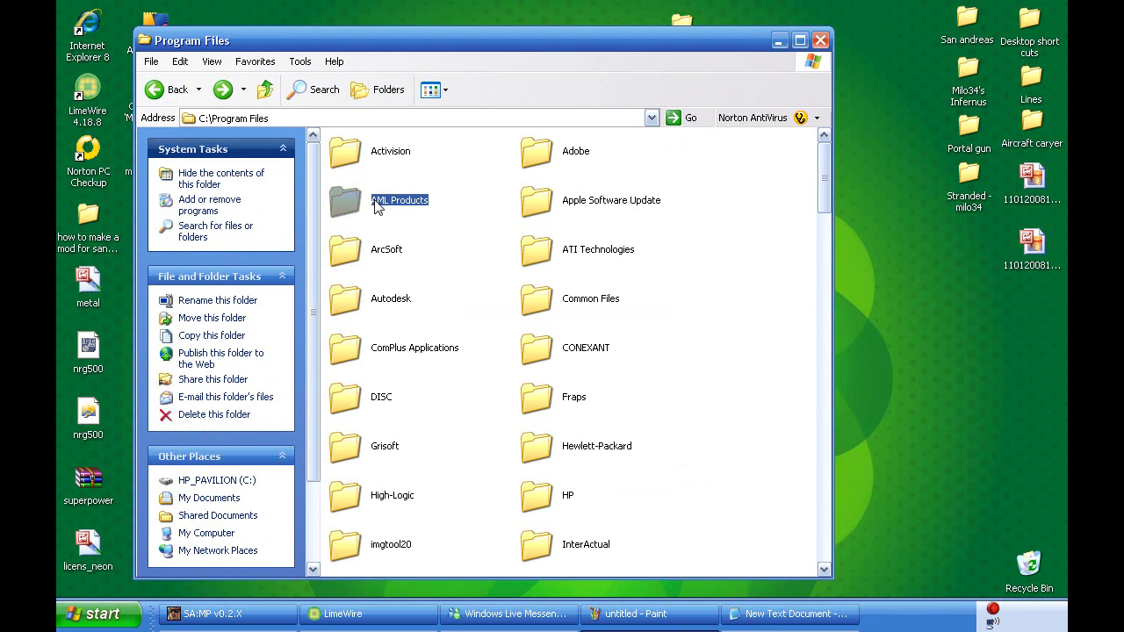
pyautogui.press('r')
pyautogui.press('r')
pyautogui.press('Return')
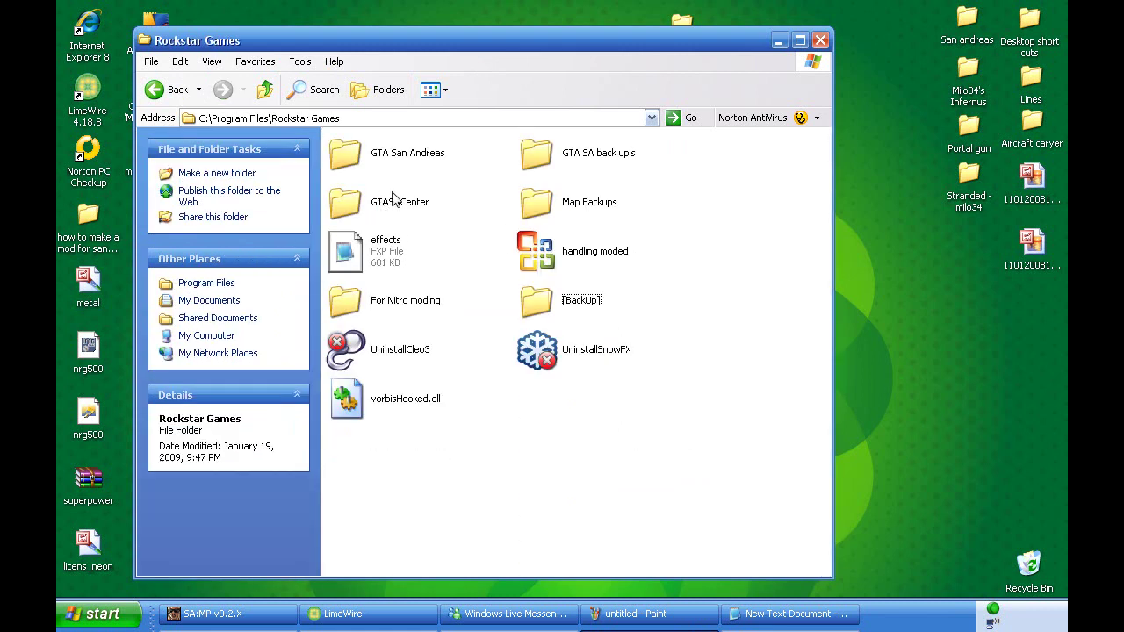
pyautogui.click(393, 172)
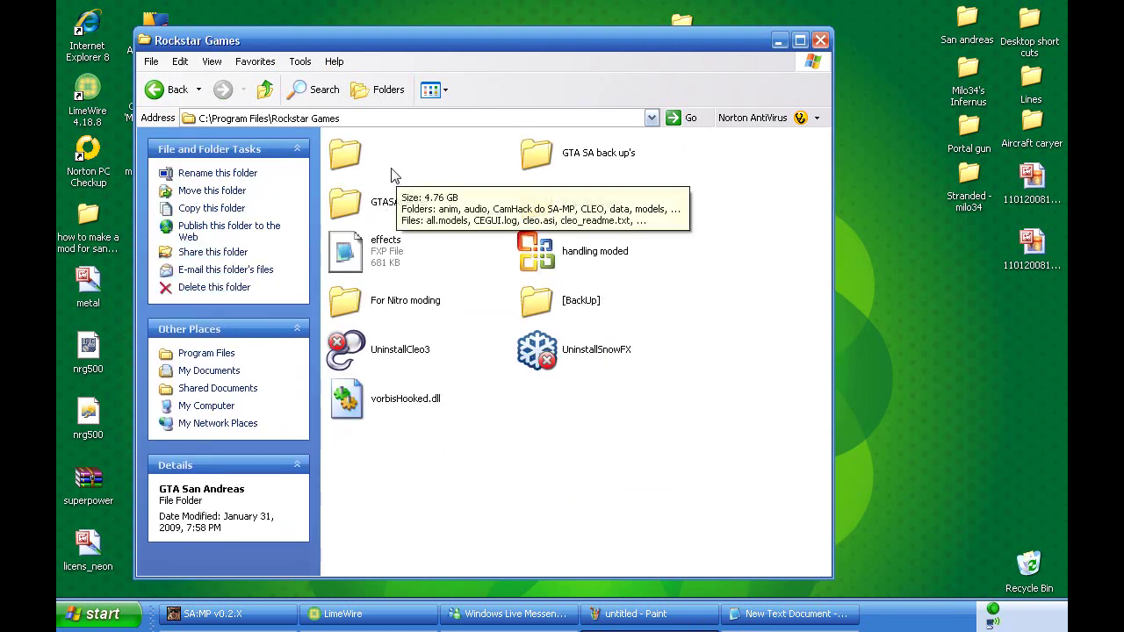
pyautogui.doubleClick(351, 156)
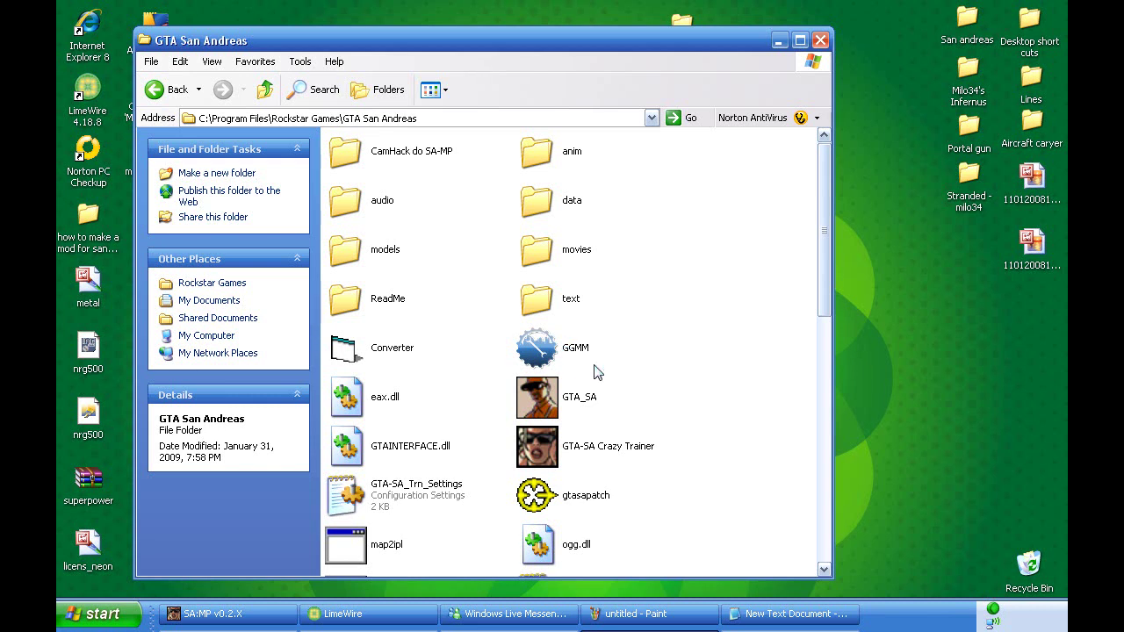
pyautogui.doubleClick(594, 369)
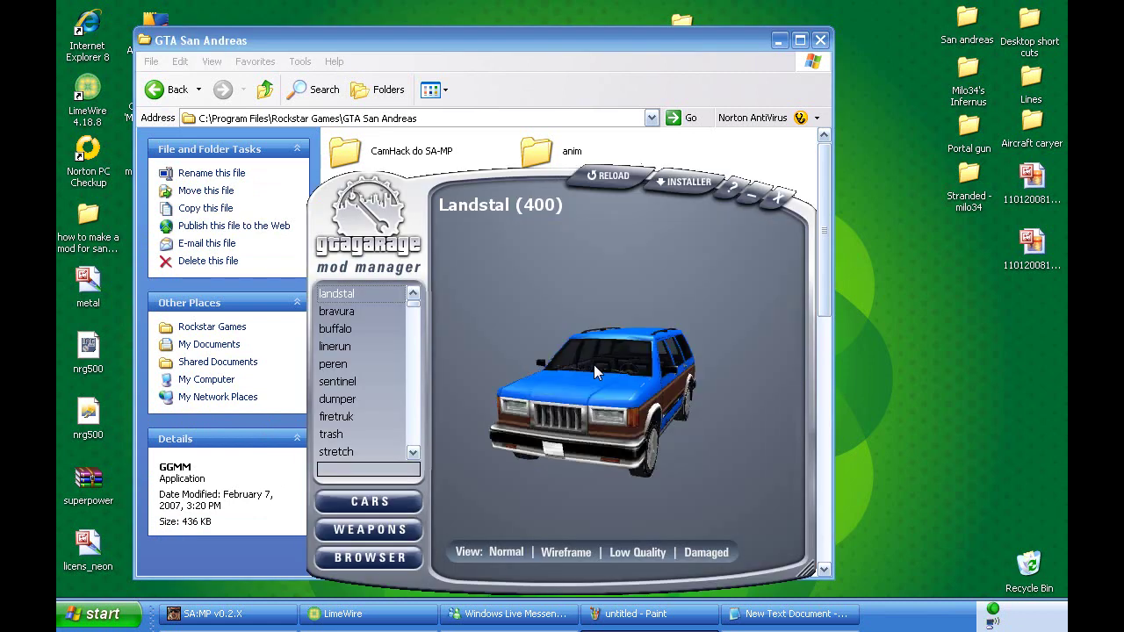
# Search the vehicle list for "nrg", load the nrg500 model and examine the custom pipe beneath it.
pyautogui.moveTo(678, 375); pyautogui.dragTo(581, 399)
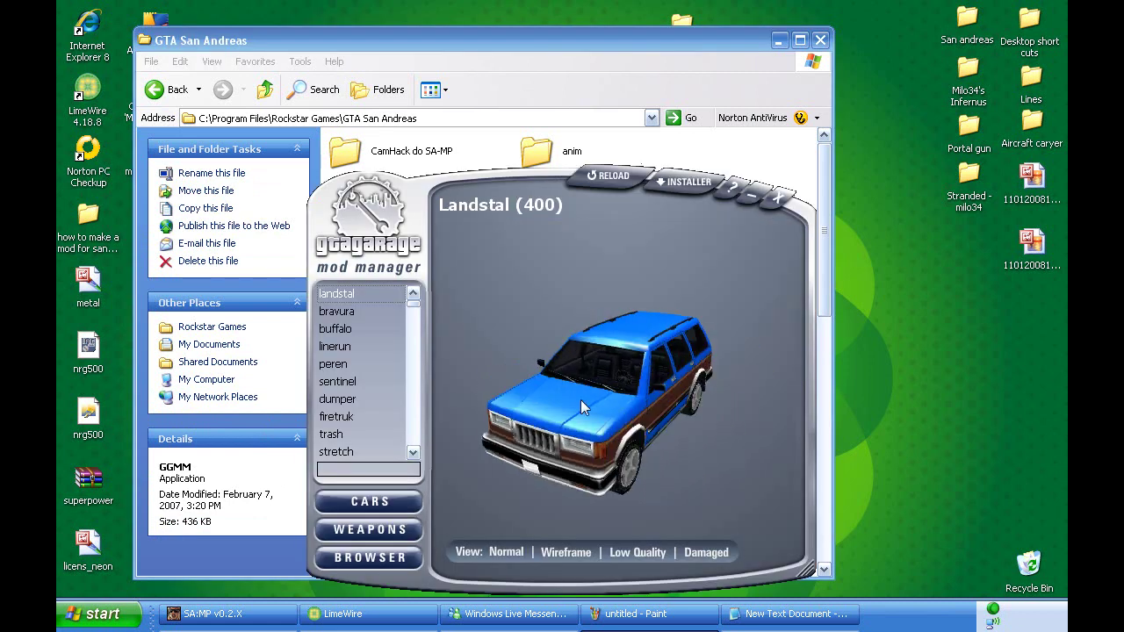
pyautogui.write('rg')
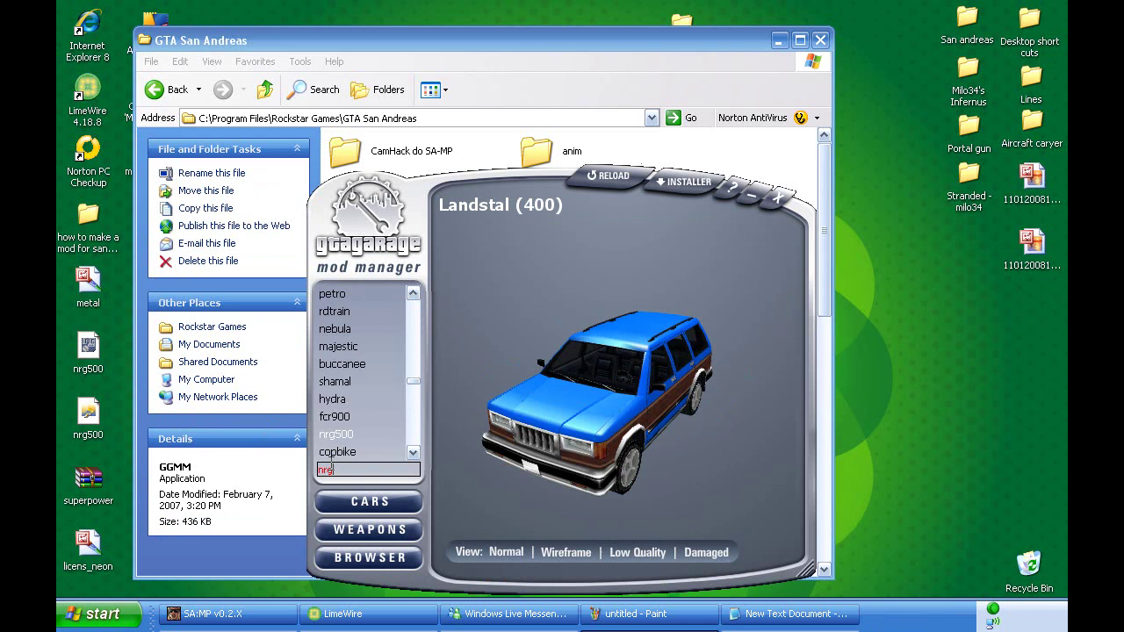
pyautogui.moveTo(613, 354); pyautogui.dragTo(603, 393)
pyautogui.scroll(2, 625, 478)
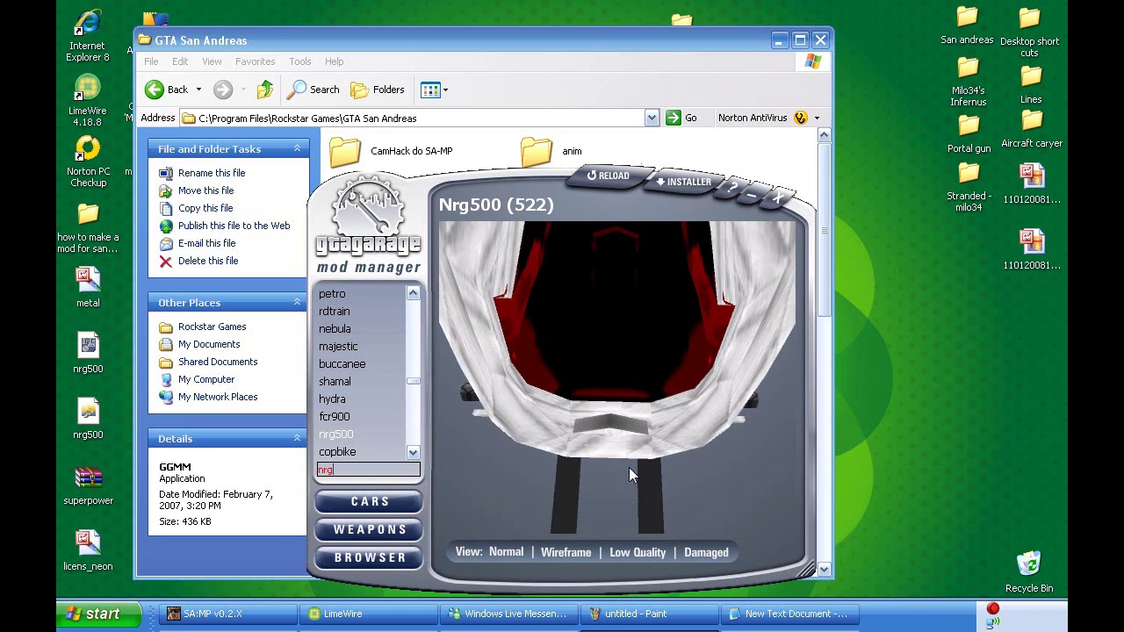
pyautogui.moveTo(636, 326); pyautogui.dragTo(630, 488)
pyautogui.scroll(4, 630, 489)
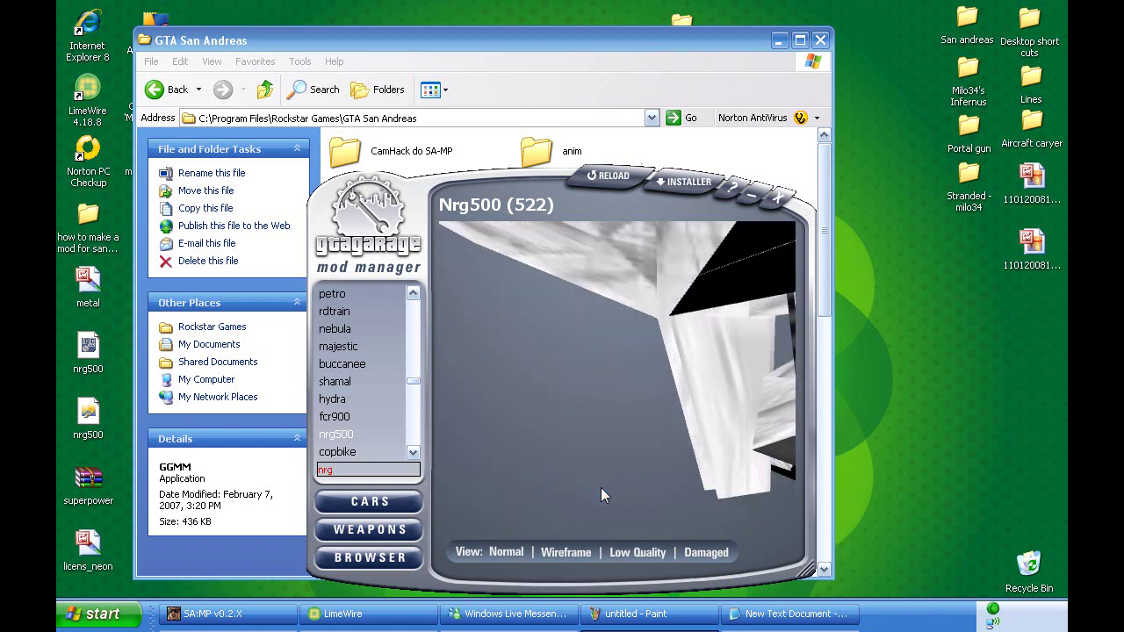
pyautogui.scroll(-5, 601, 494)
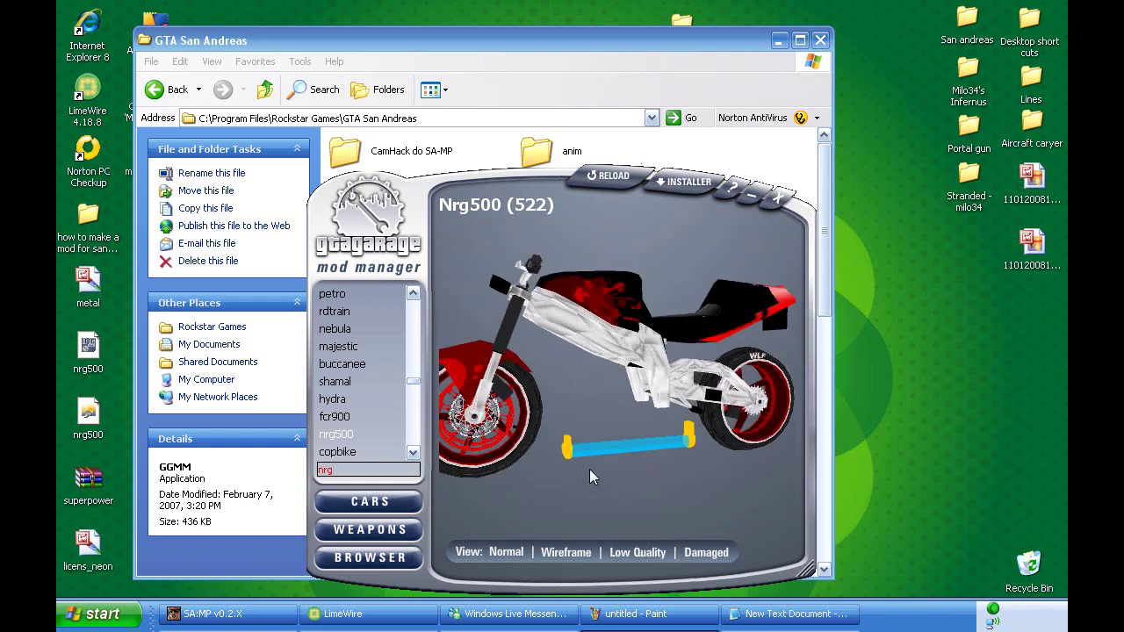
# Set the bike's custom primary and secondary colours to white and enable both in the additional model info.
pyautogui.doubleClick(589, 469)
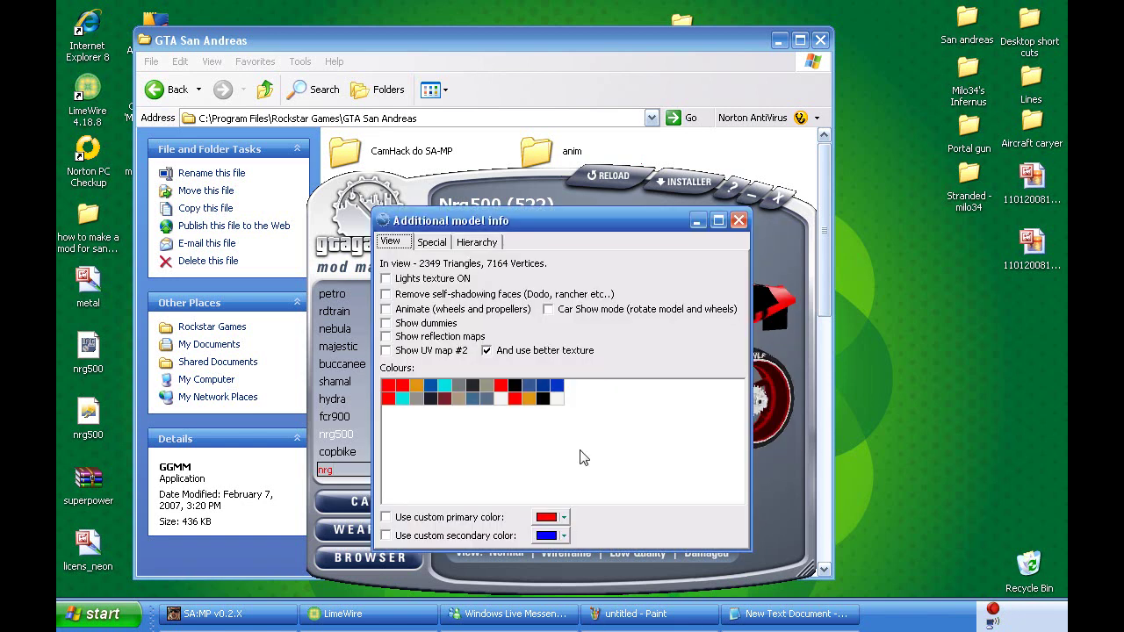
pyautogui.click(565, 517)
pyautogui.click(541, 413)
pyautogui.click(562, 536)
pyautogui.click(542, 432)
pyautogui.click(397, 518)
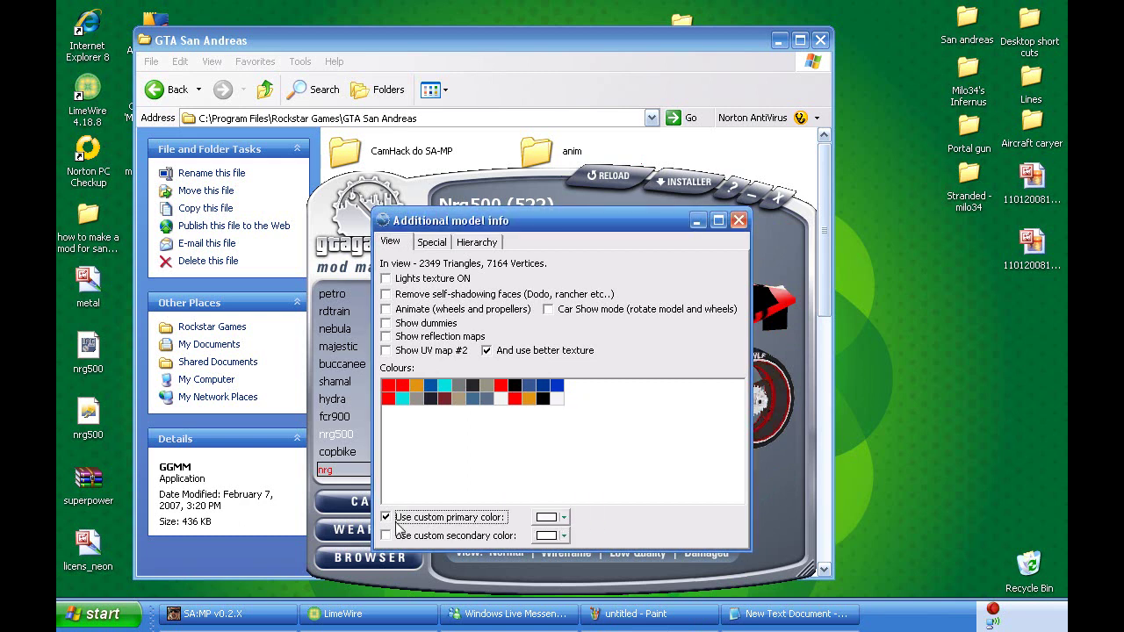
pyautogui.click(400, 537)
# Display the extra5 and extra2 parts on the Nrg500 preview and return to the model view.
pyautogui.click(430, 242)
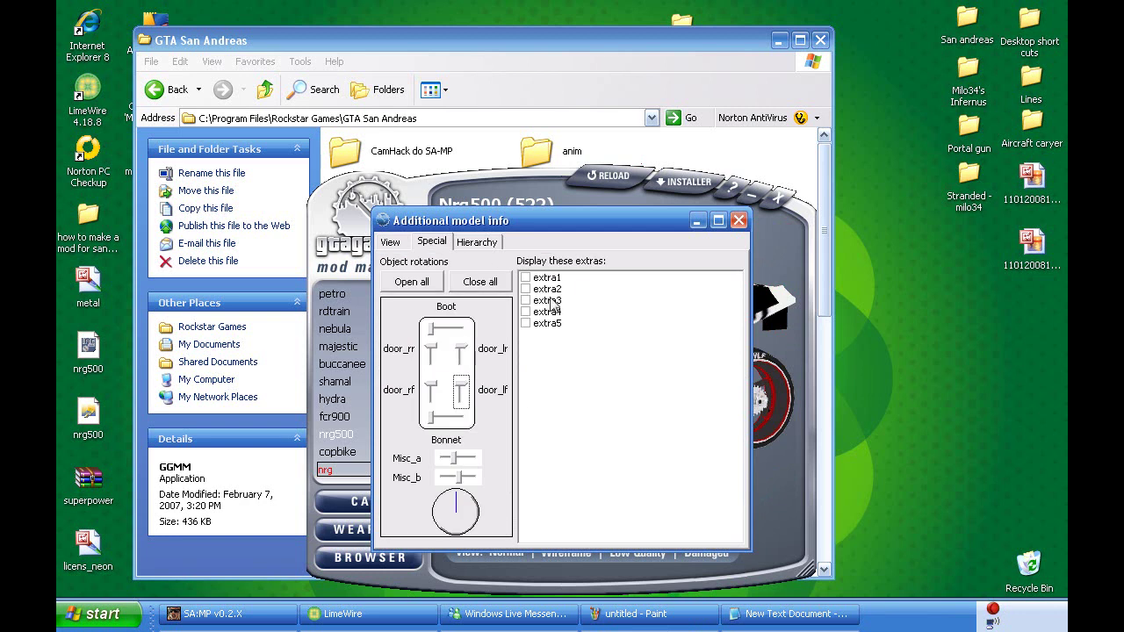
pyautogui.click(526, 324)
pyautogui.click(526, 291)
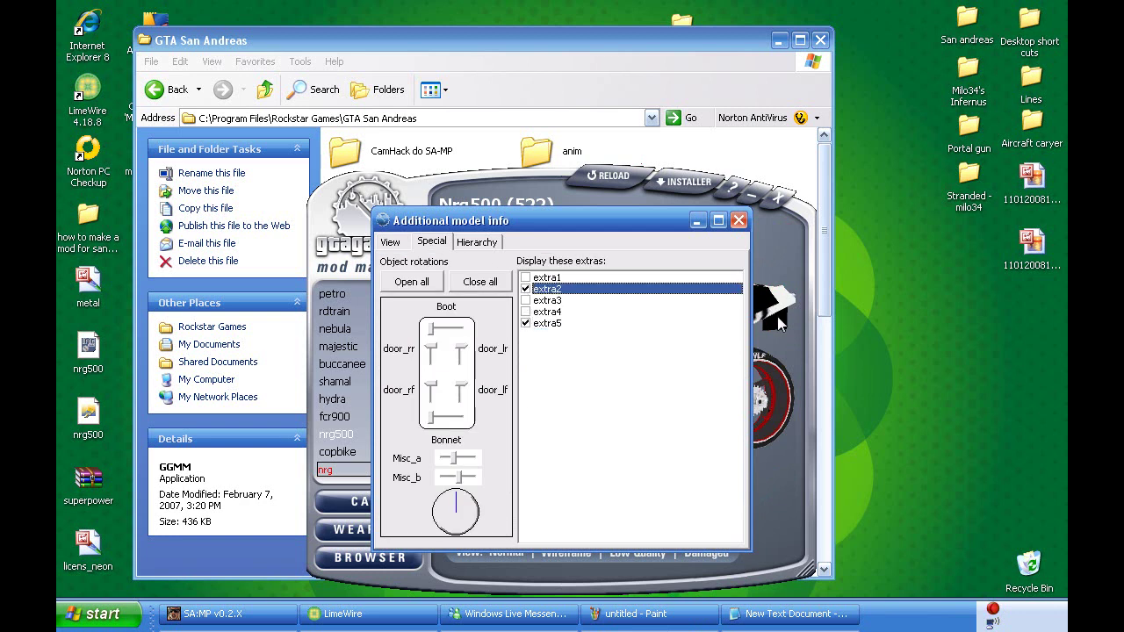
pyautogui.click(762, 311)
# Examine the Nrg500's bodywork, custom pipe and rear plate from several angles and close the mod manager.
pyautogui.moveTo(745, 328); pyautogui.dragTo(672, 372)
pyautogui.scroll(3, 583, 307)
pyautogui.scroll(-3, 632, 387)
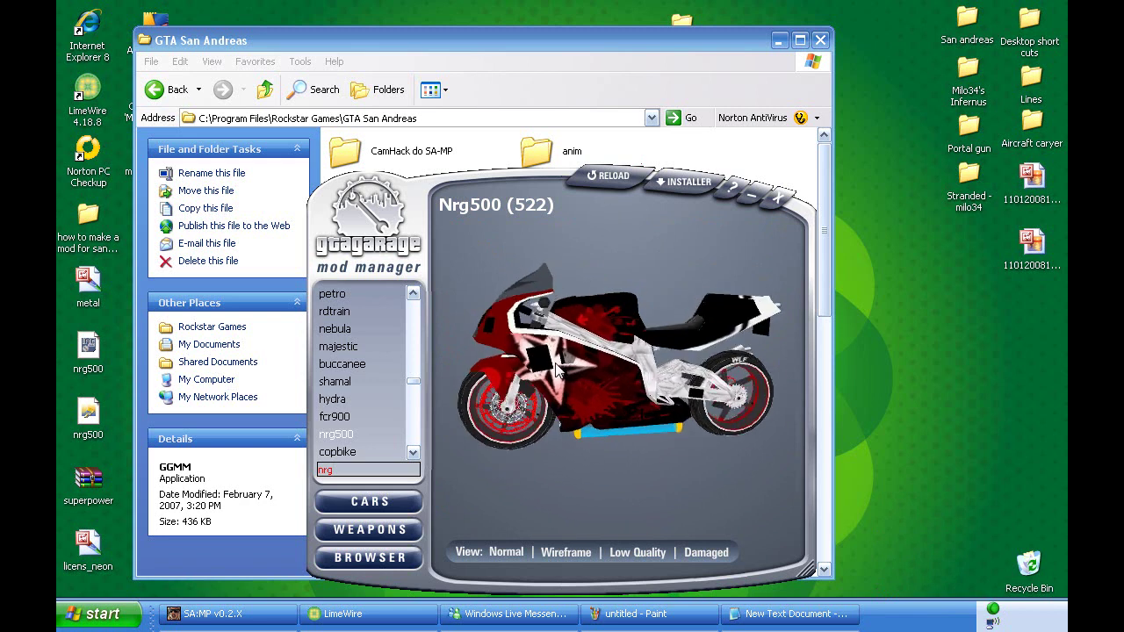
pyautogui.moveTo(689, 409); pyautogui.dragTo(773, 365)
pyautogui.scroll(3, 772, 365)
pyautogui.moveTo(642, 350); pyautogui.dragTo(610, 347)
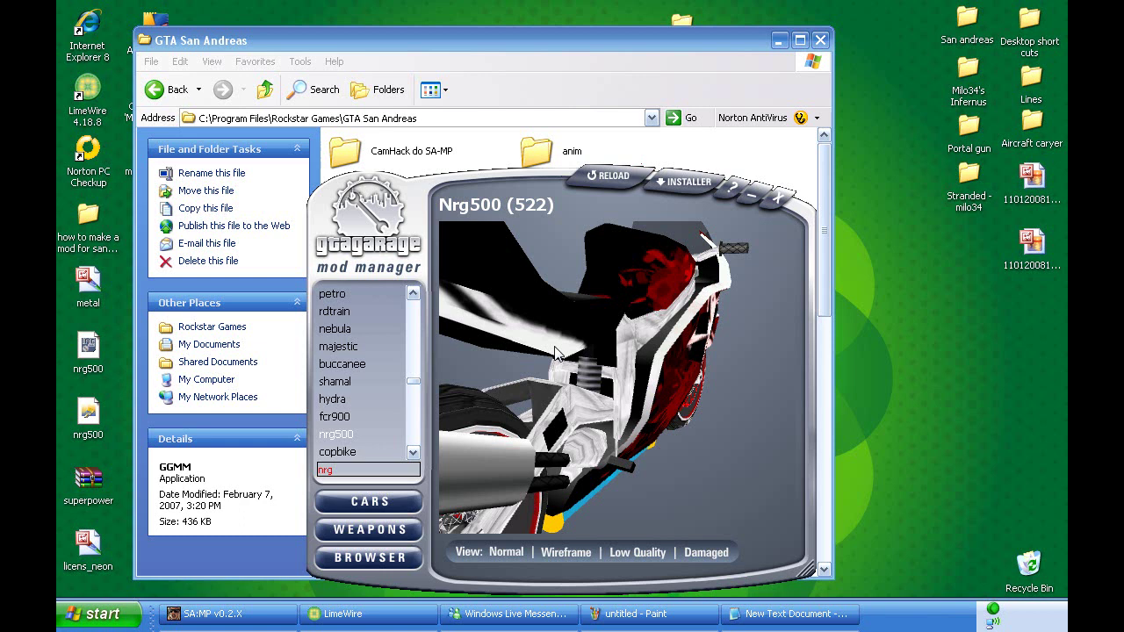
pyautogui.scroll(-5, 694, 347)
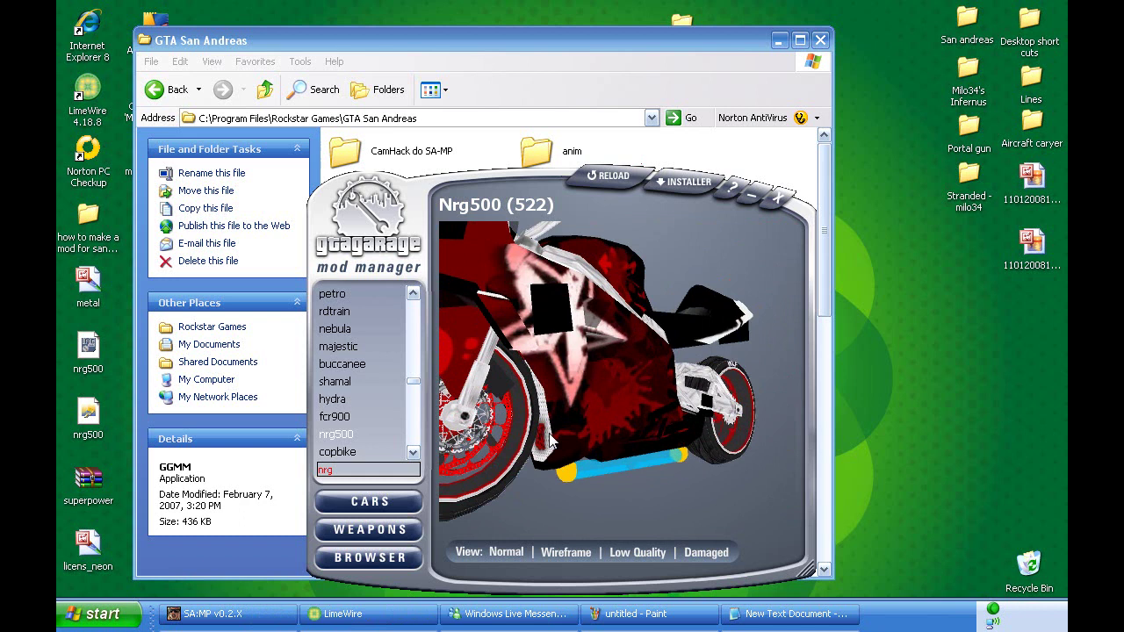
pyautogui.scroll(3, 561, 440)
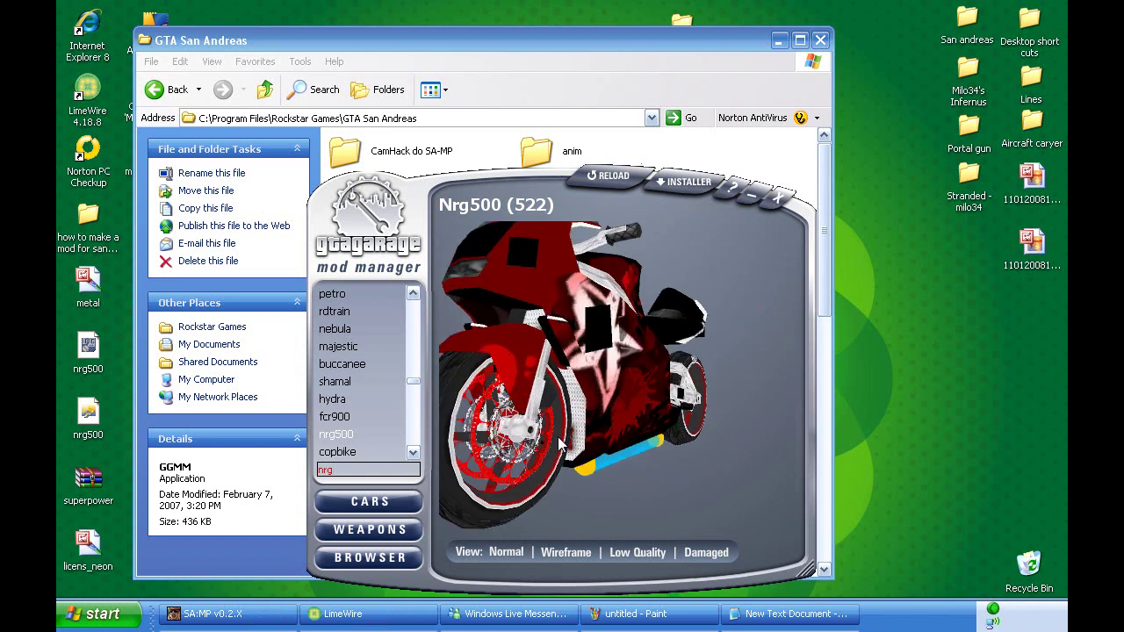
pyautogui.moveTo(561, 441); pyautogui.dragTo(517, 442)
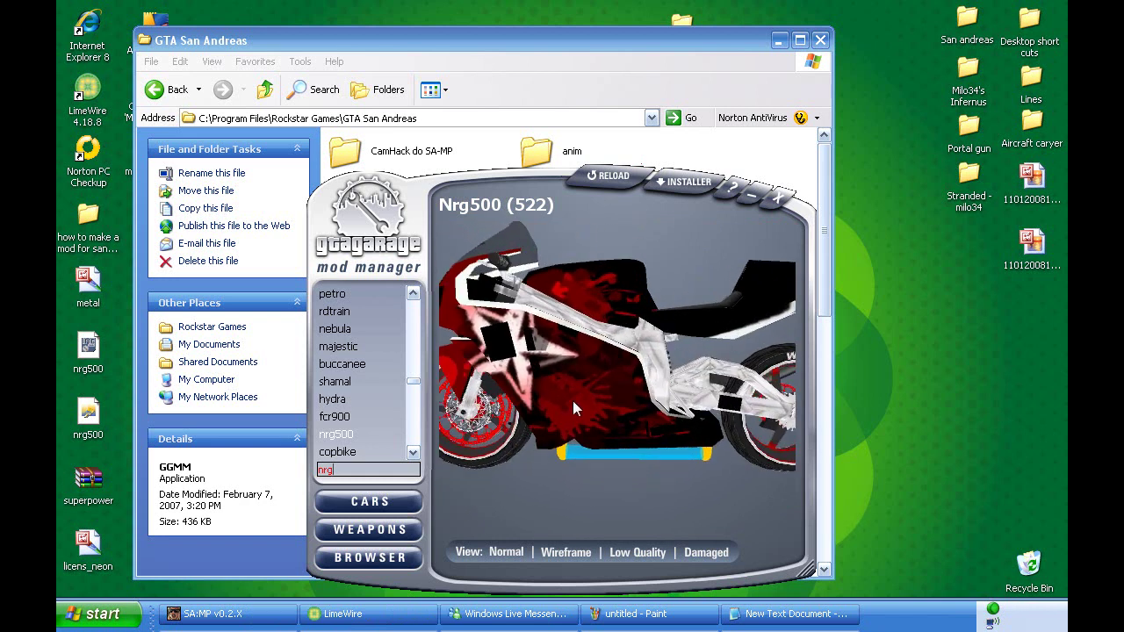
pyautogui.scroll(-5, 573, 400)
pyautogui.moveTo(592, 393); pyautogui.dragTo(517, 395)
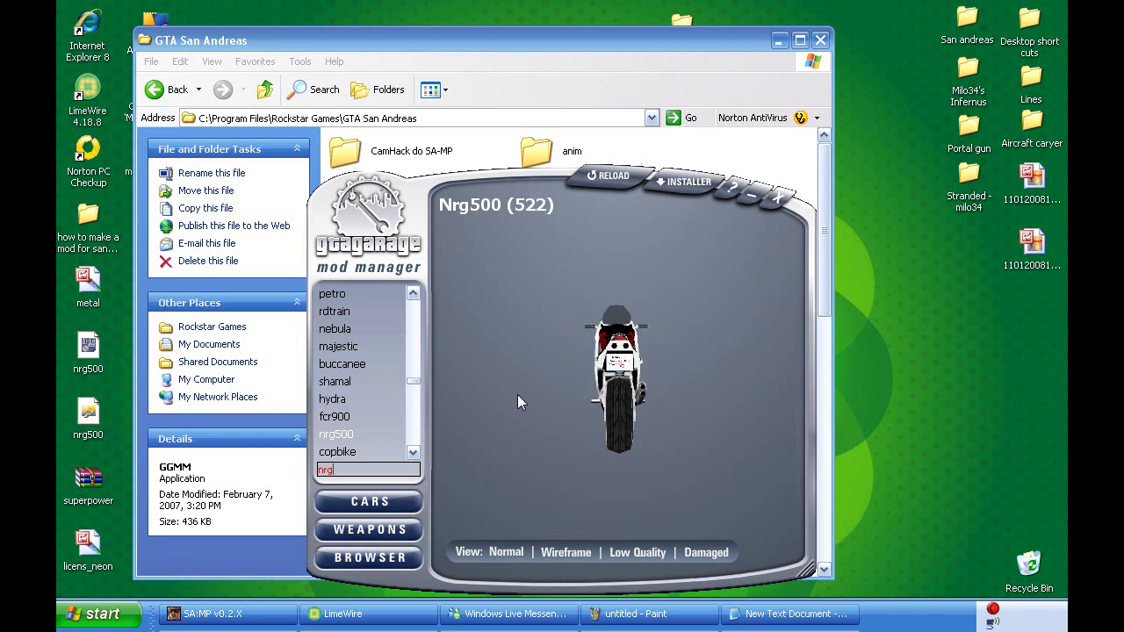
pyautogui.scroll(2, 599, 361)
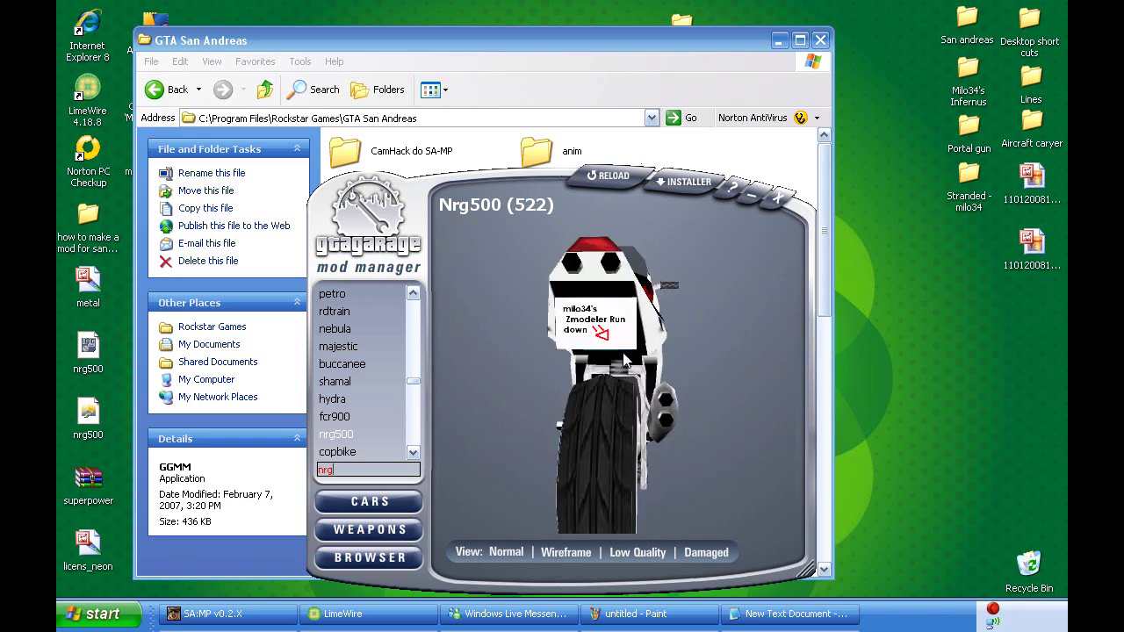
pyautogui.scroll(3, 634, 362)
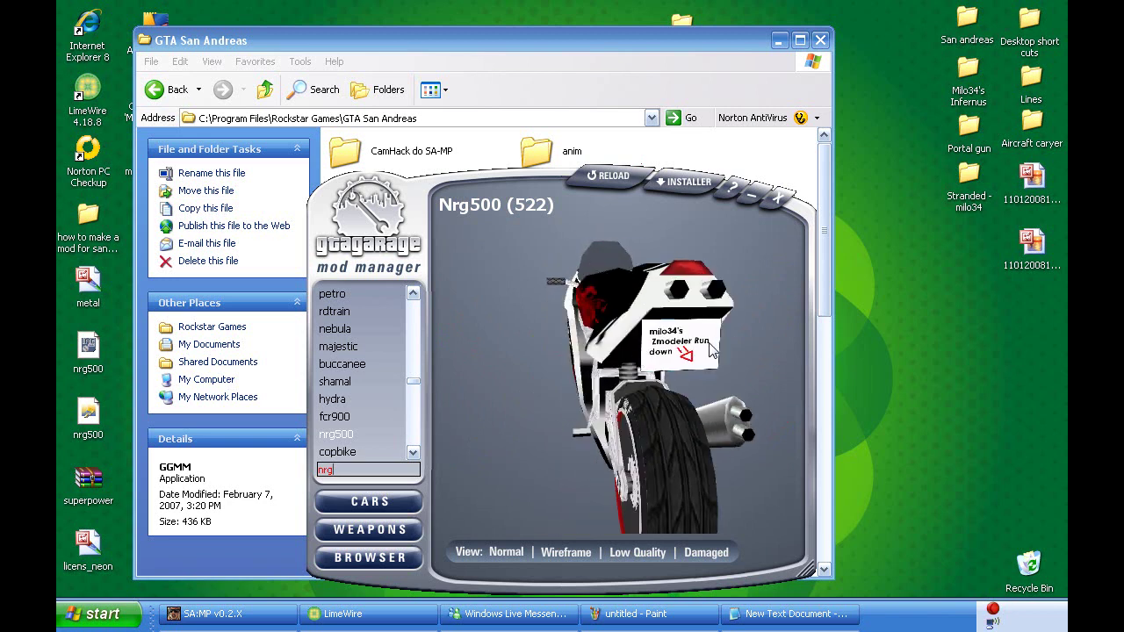
pyautogui.click(789, 203)
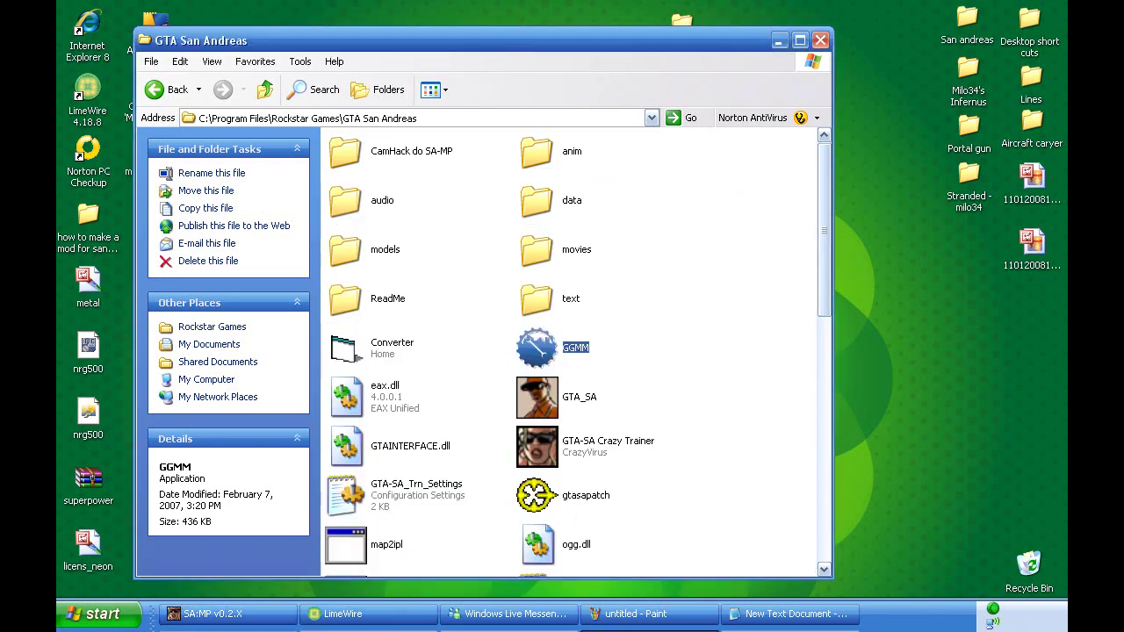
pyautogui.click(281, 629)
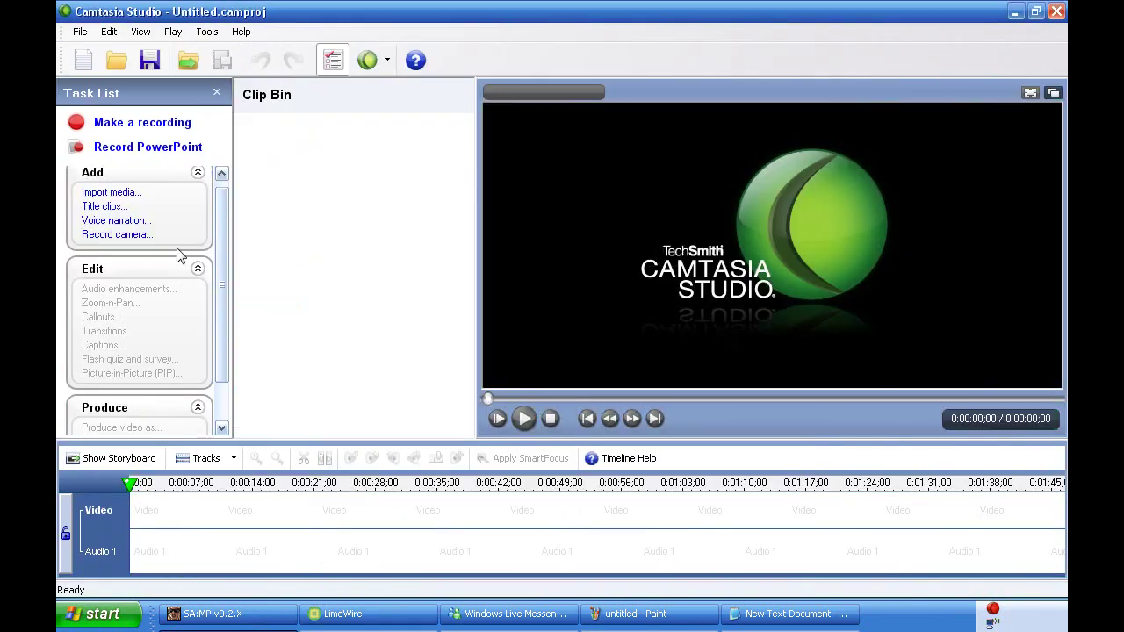